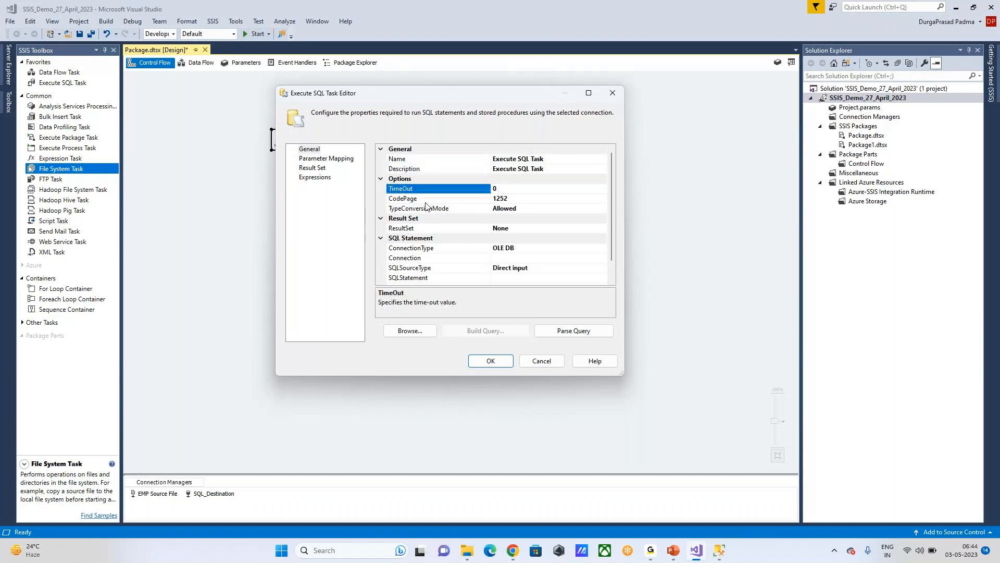
left_click(519, 201)
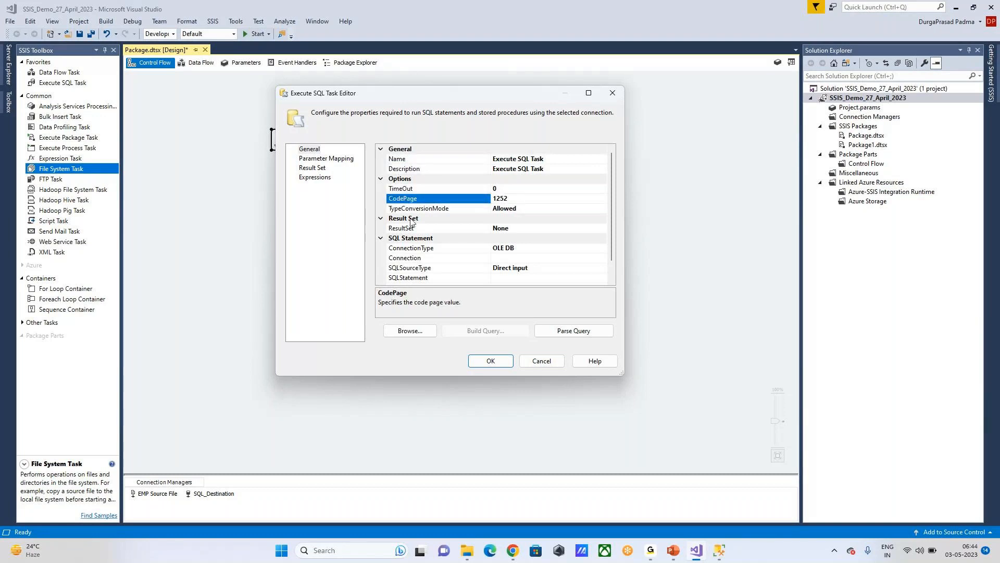
left_click(523, 211)
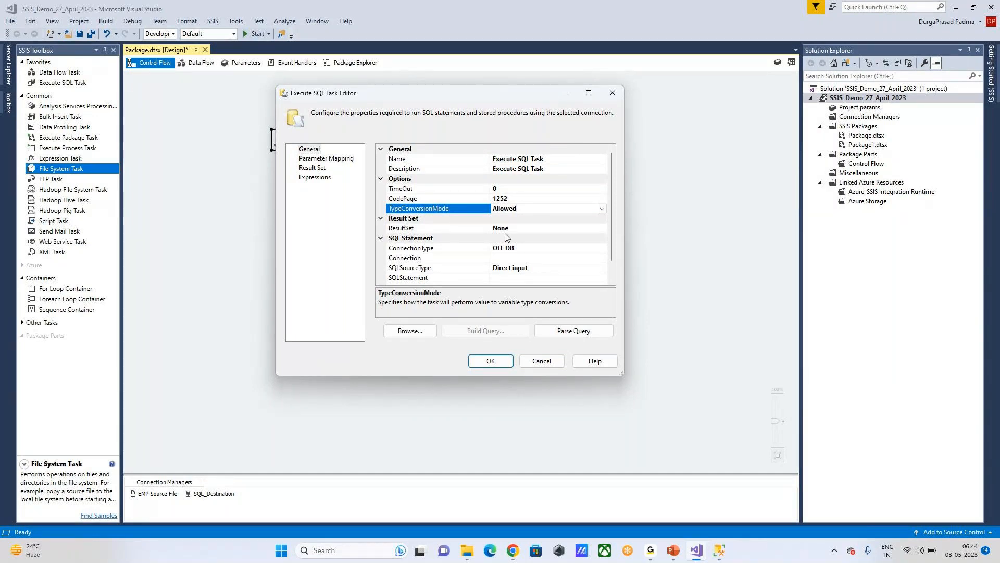
left_click(423, 239)
left_click(412, 249)
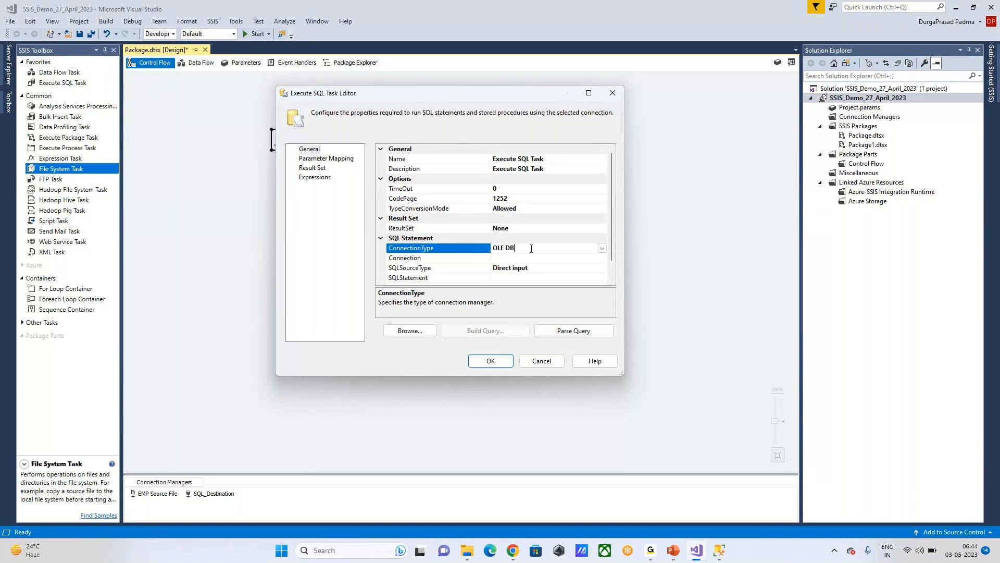
left_click(490, 259)
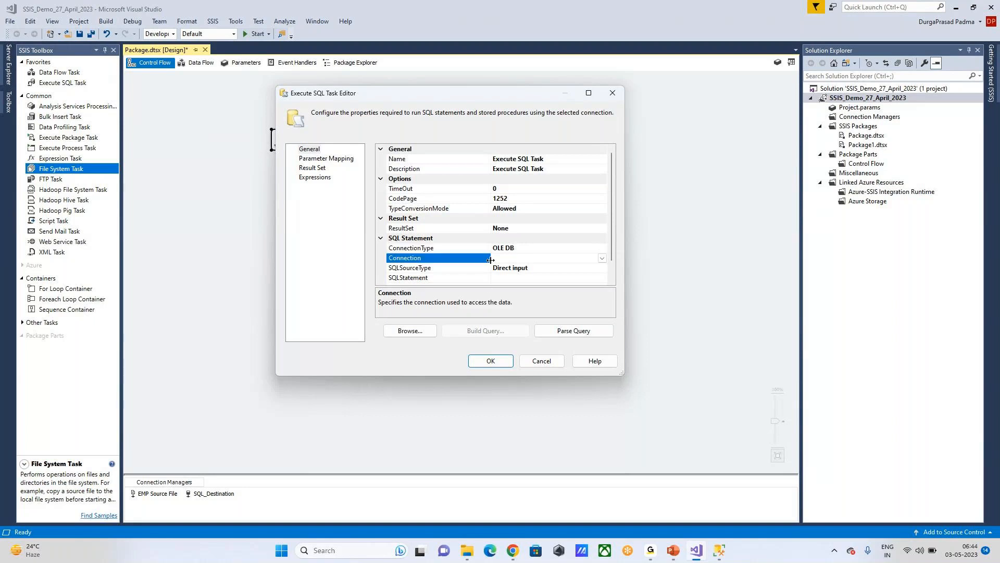
Step: Choose <New connection...> for the task, delete the old data connection, and start a new one
left_click(599, 260)
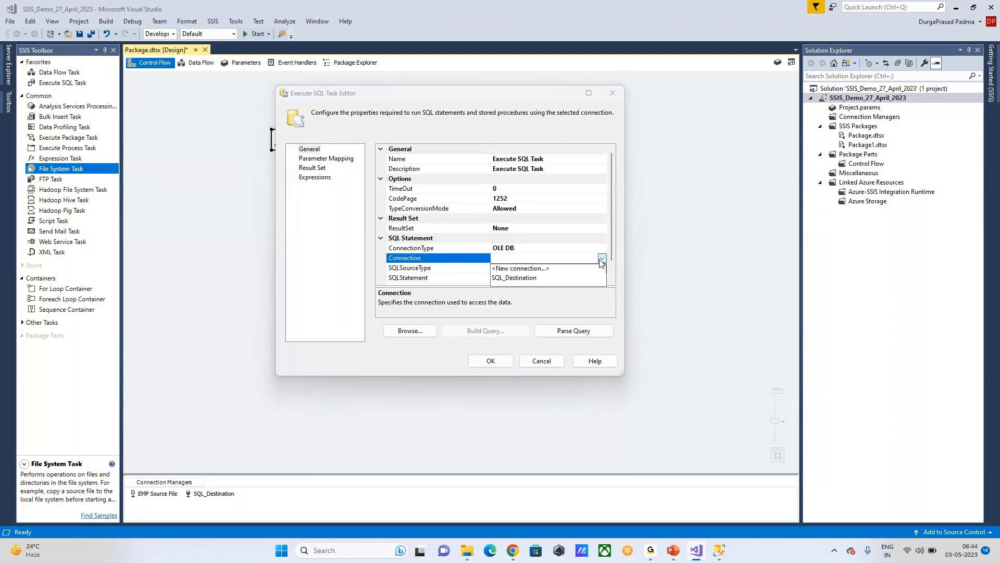
left_click(515, 269)
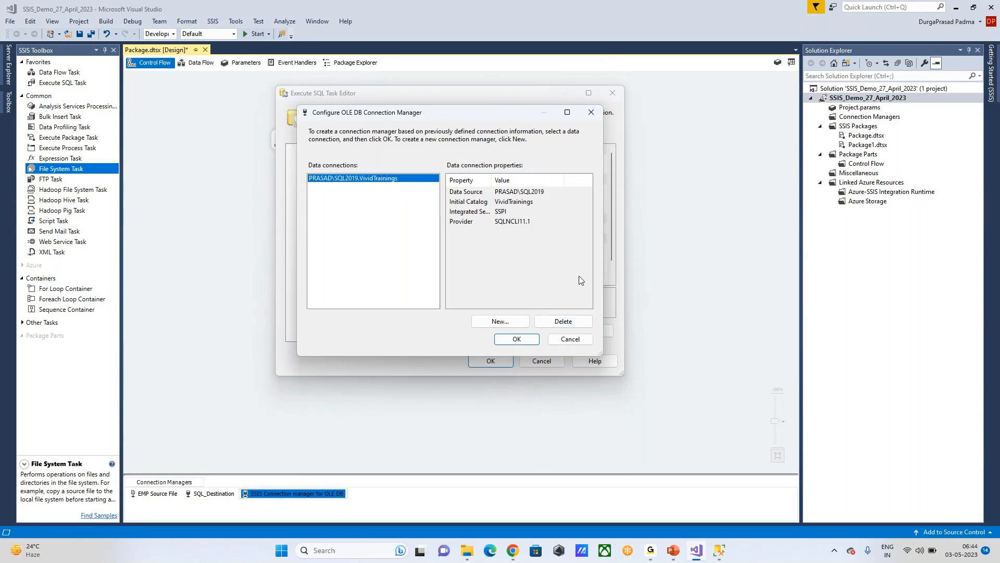
left_click(563, 321)
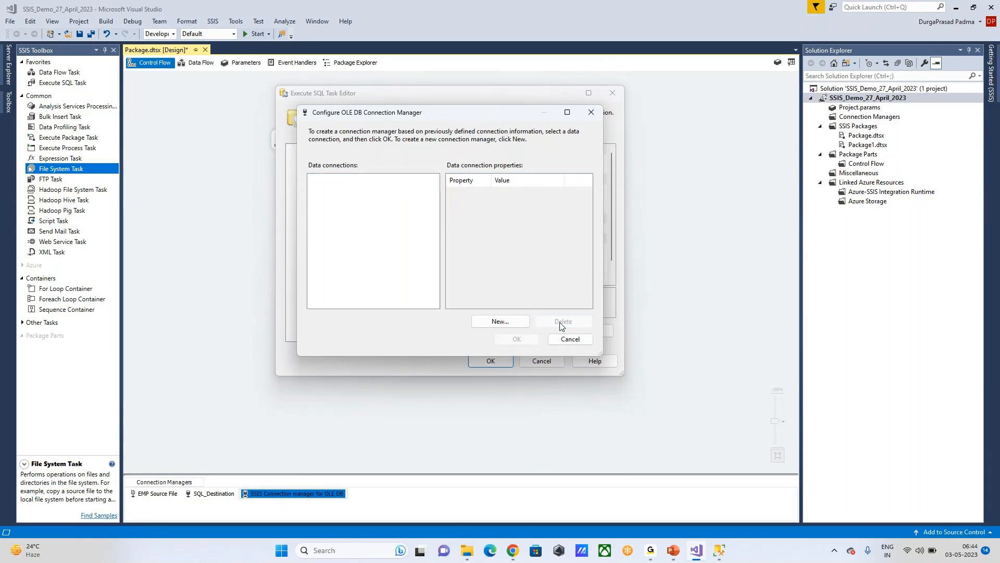
left_click(501, 322)
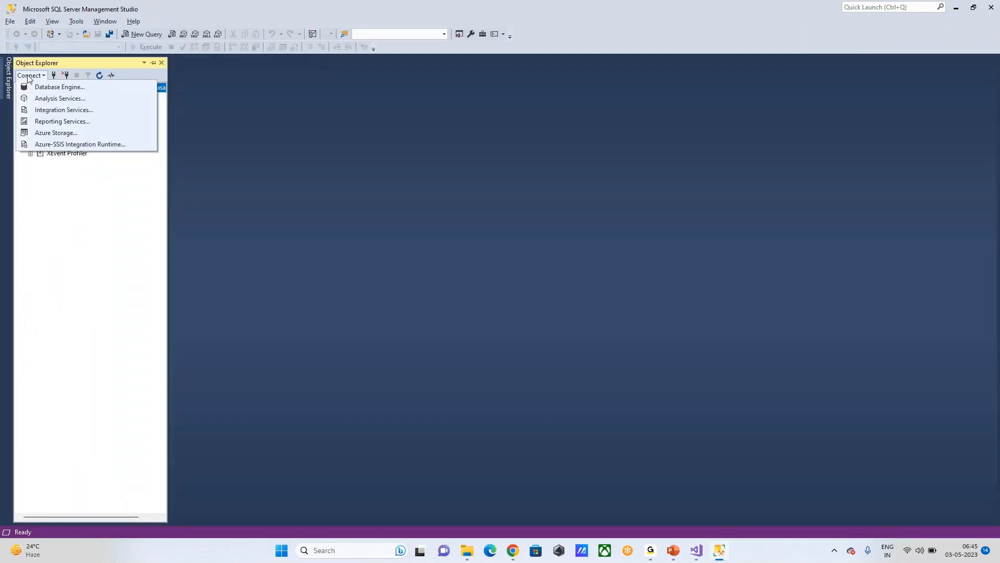
Step: Copy the server name from SSMS's Connect to Server dialog
left_click(76, 89)
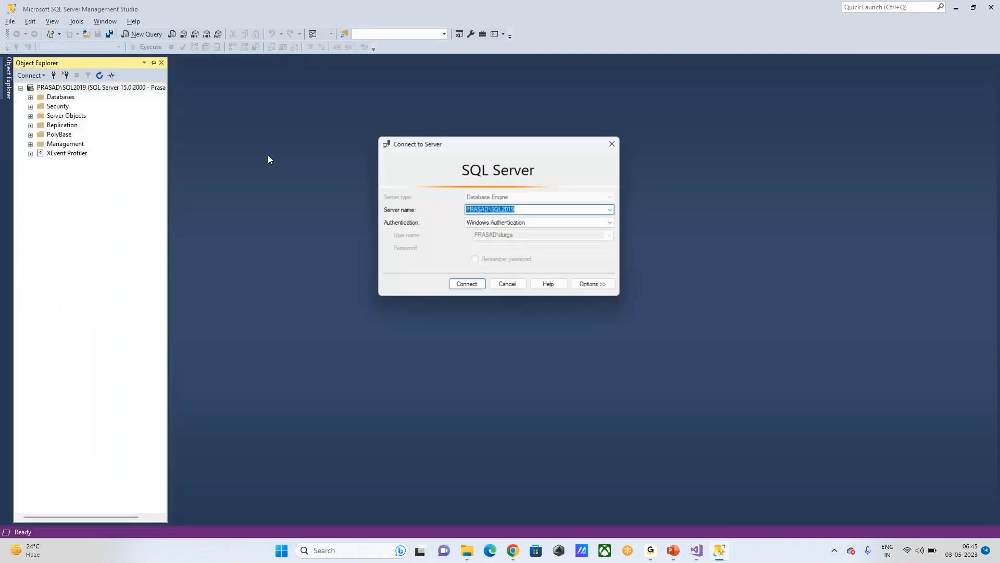
right_click(514, 209)
left_click(541, 245)
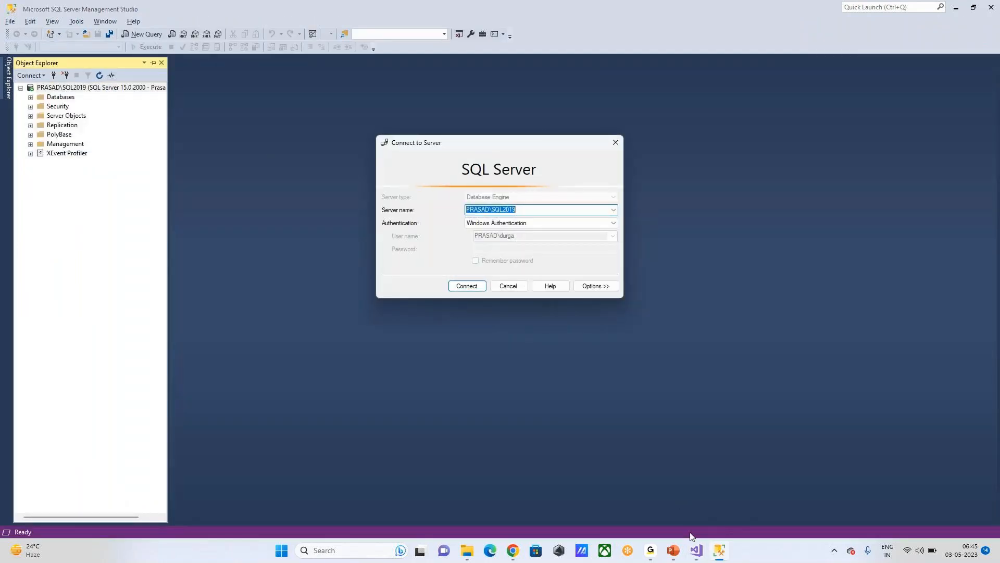
left_click(697, 550)
Step: Paste the server name and keep the SQL Server Native Client 11.0 provider
left_click(426, 176)
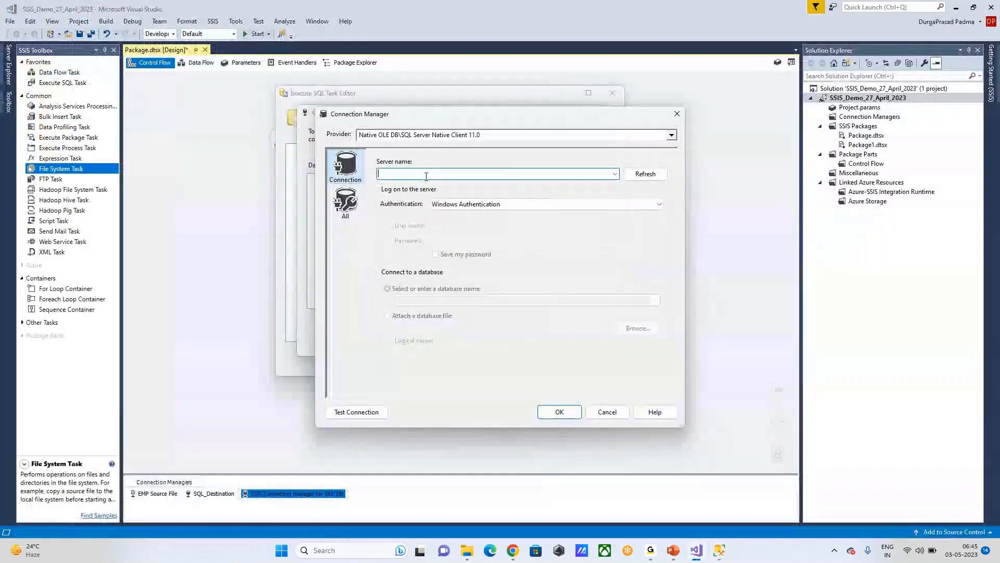
key("ctrl+v")
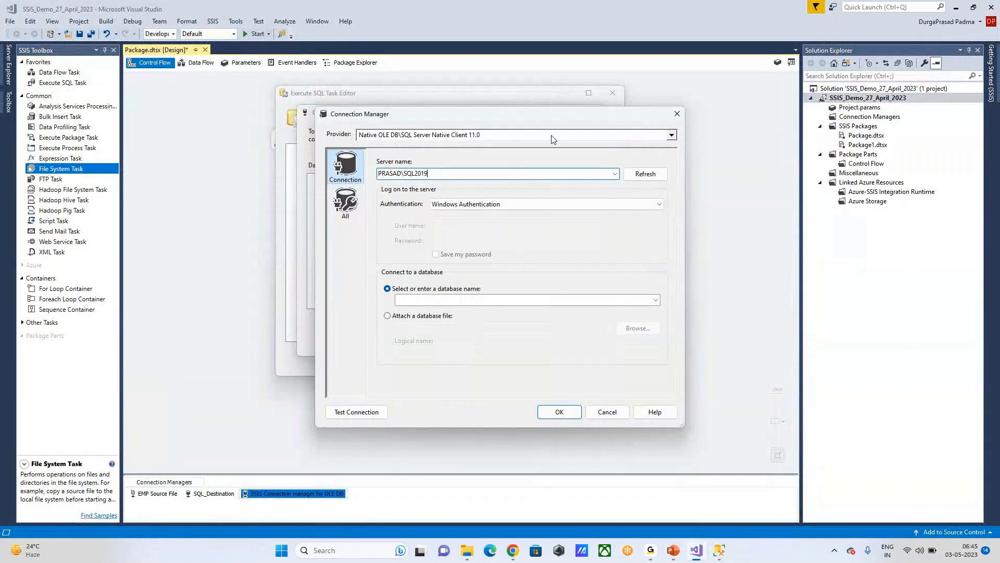
left_click(671, 135)
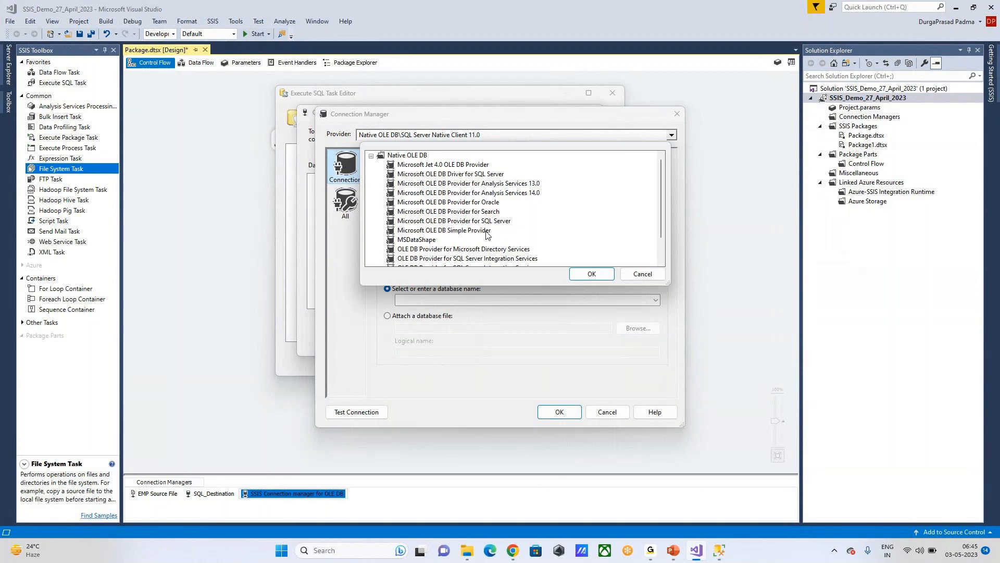
scroll(486, 235, "down", 1)
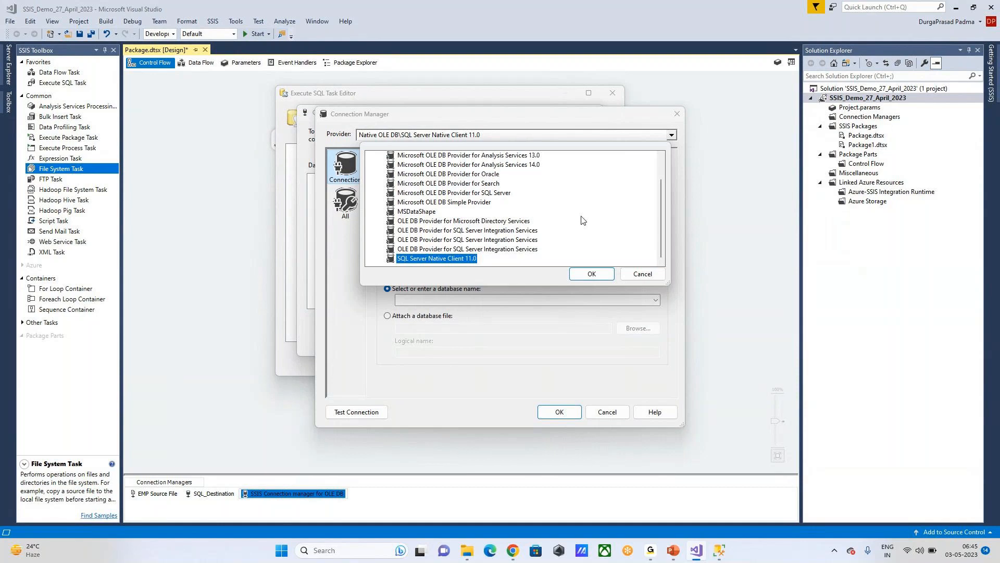
scroll(523, 231, "up", 1)
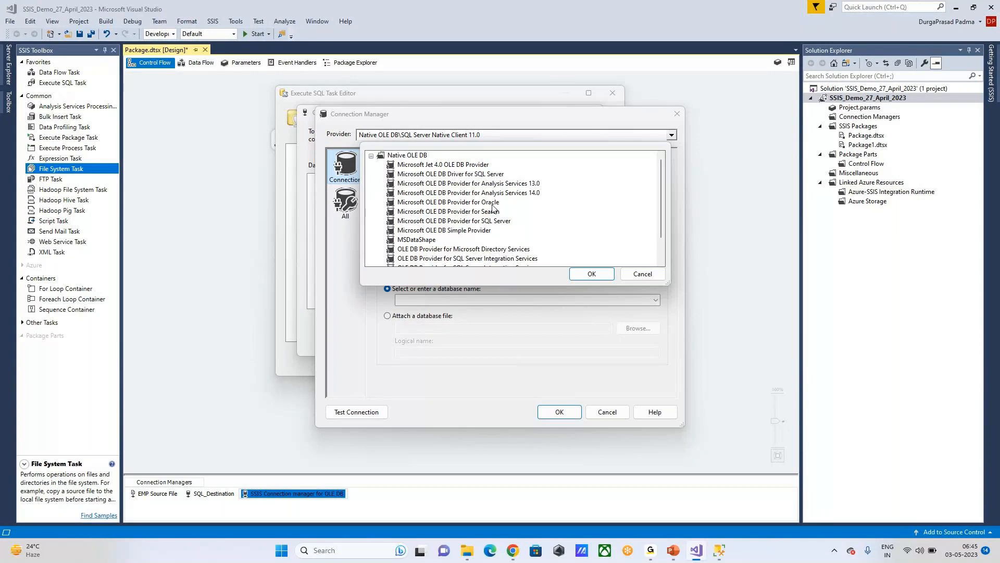
left_click(420, 138)
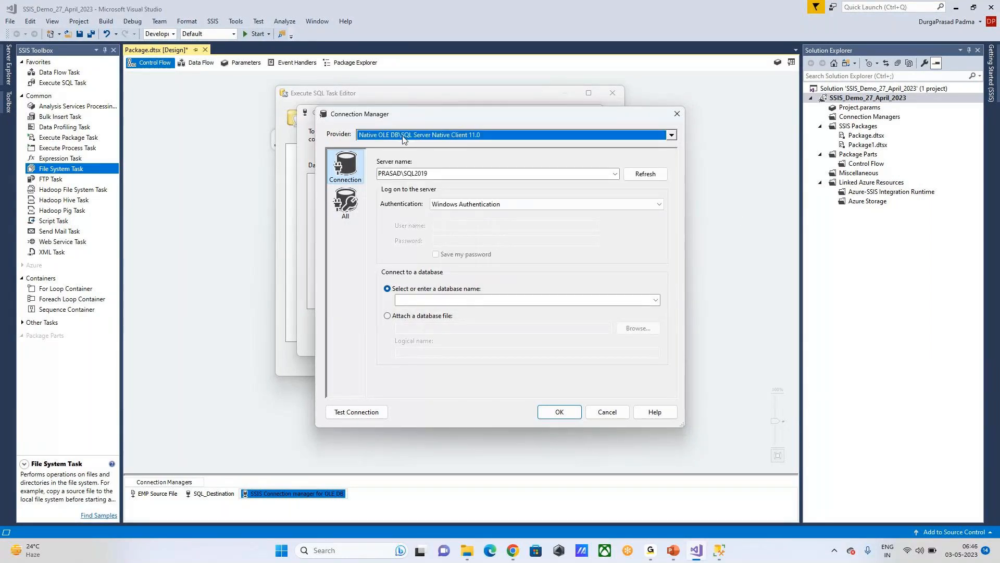
Step: Check the authentication options and keep Windows Authentication
left_click(468, 173)
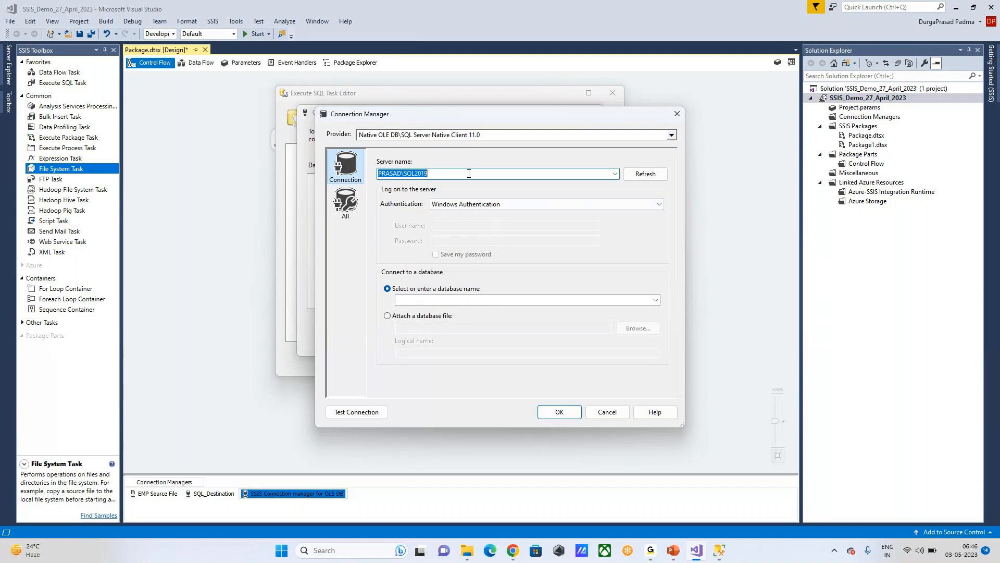
left_click(469, 174)
left_click(573, 207)
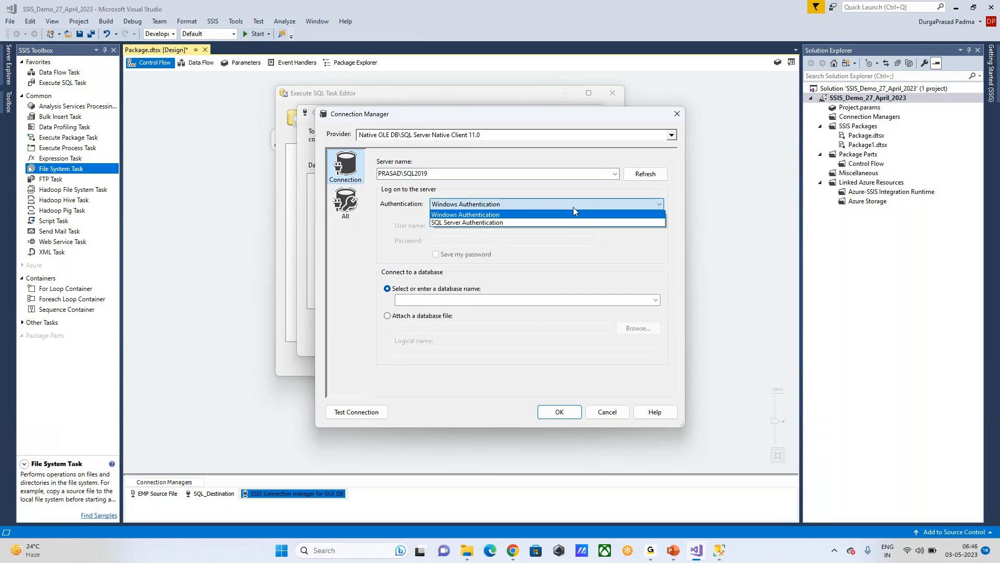
left_click(519, 219)
left_click(504, 205)
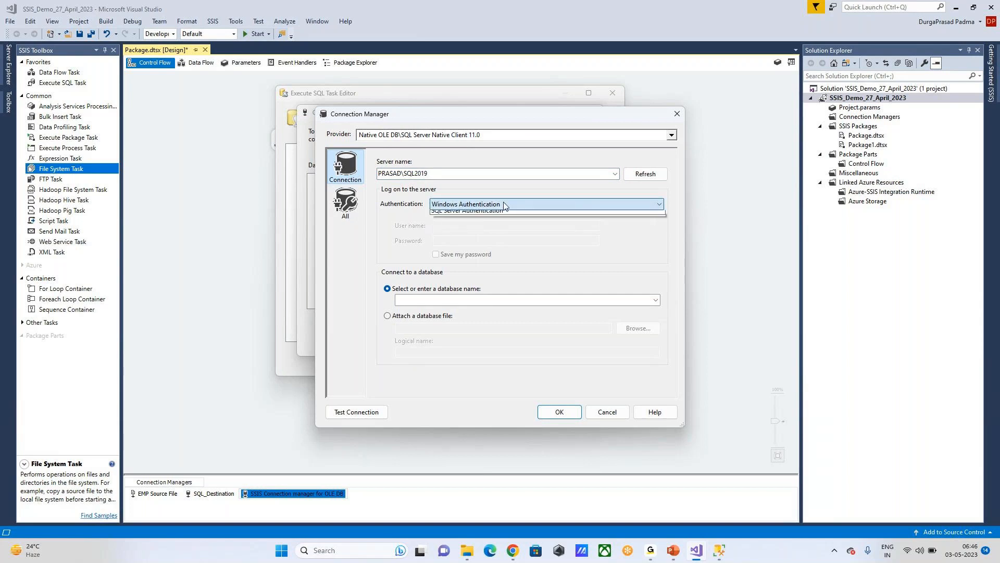
left_click(476, 213)
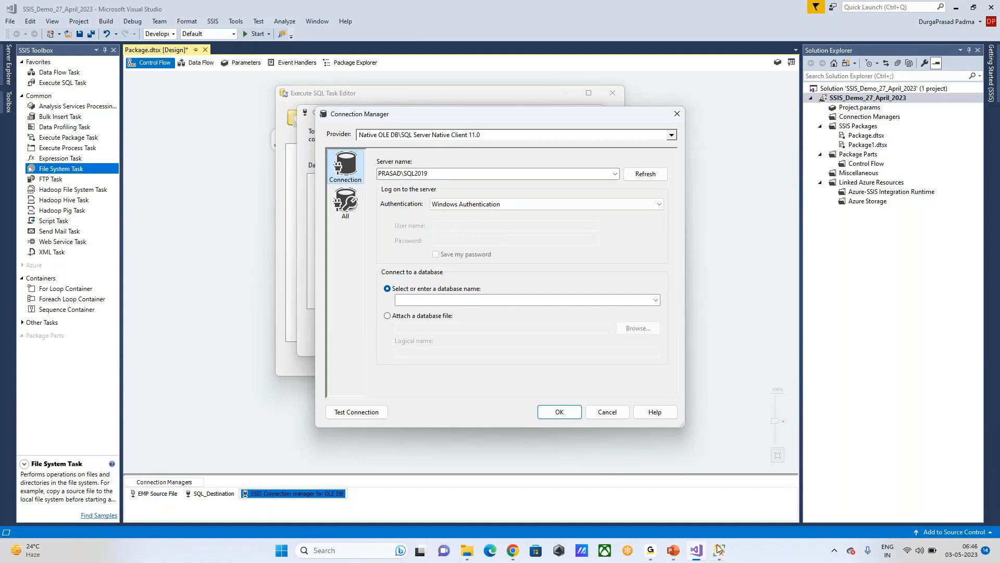
Step: Compare SSMS's SQL Server Authentication login fields before returning to Visual Studio
left_click(718, 549)
left_click(498, 227)
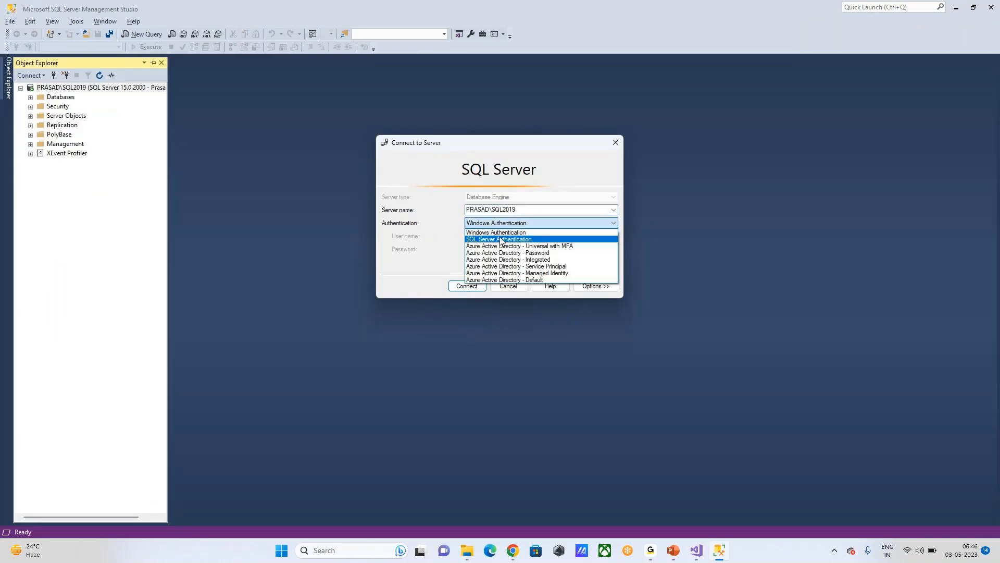
left_click(500, 239)
left_click(511, 236)
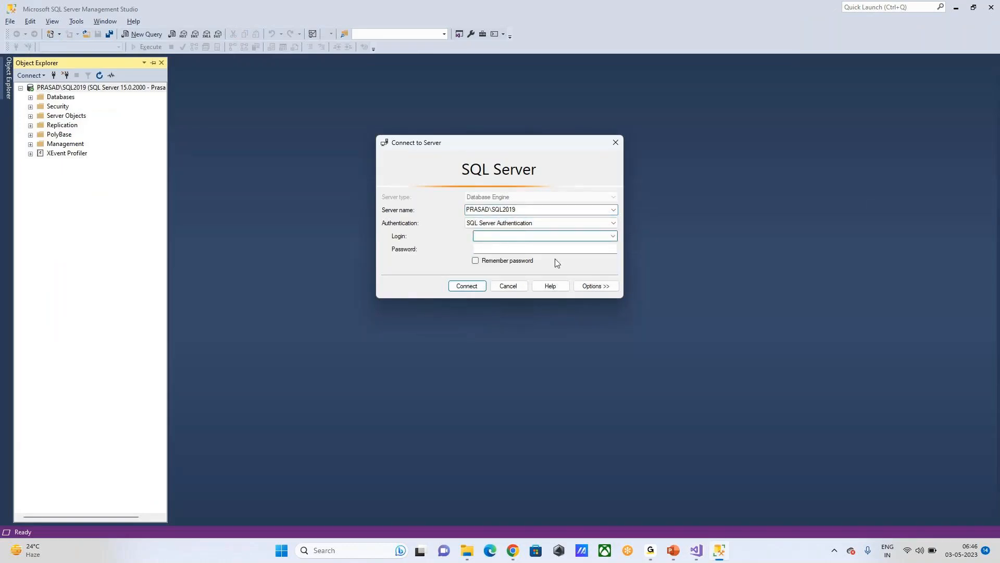
left_click(695, 550)
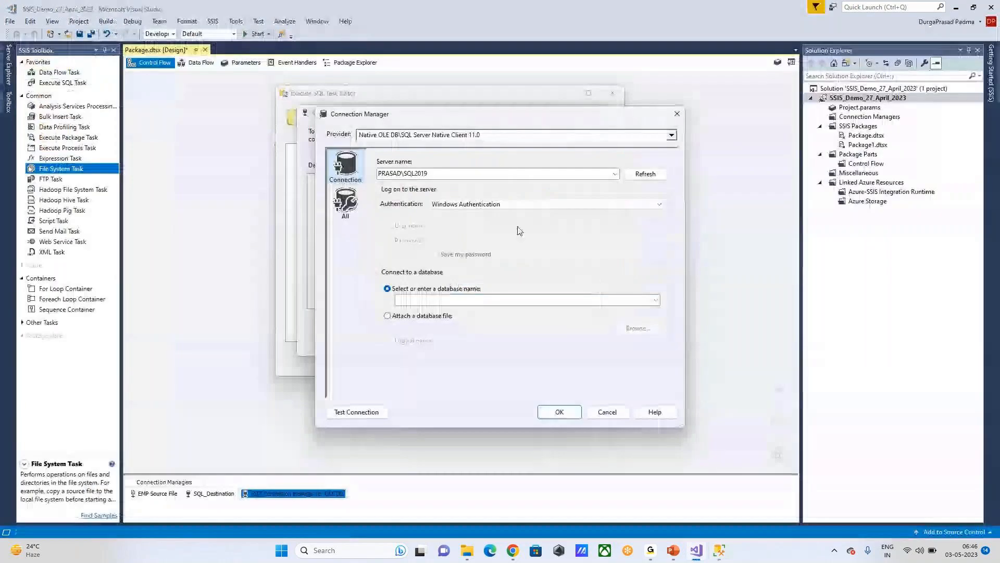
Step: Try SQL Server Authentication, then revert the connection to Windows Authentication
left_click(500, 205)
left_click(496, 221)
left_click(496, 224)
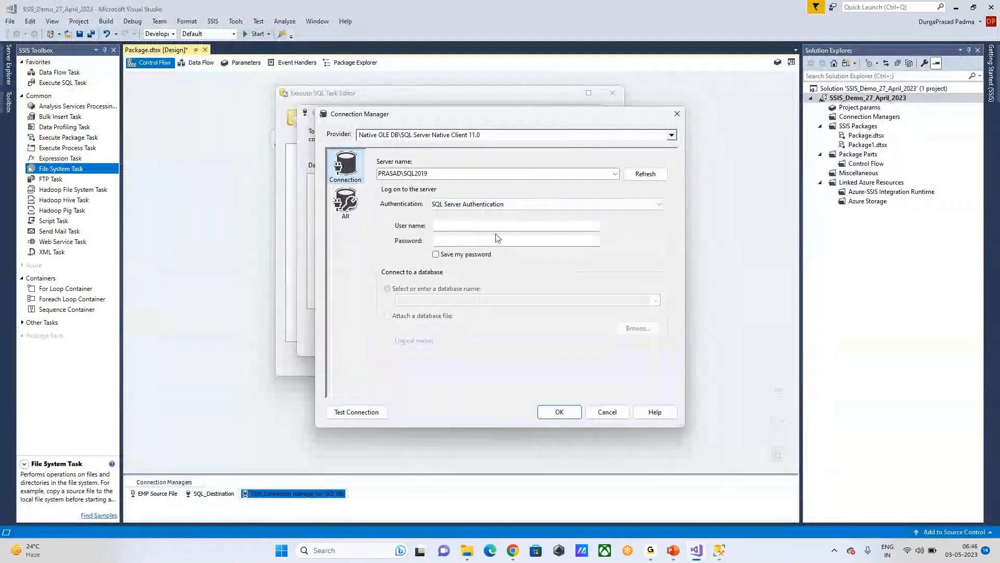
left_click(499, 240)
left_click(521, 204)
left_click(517, 215)
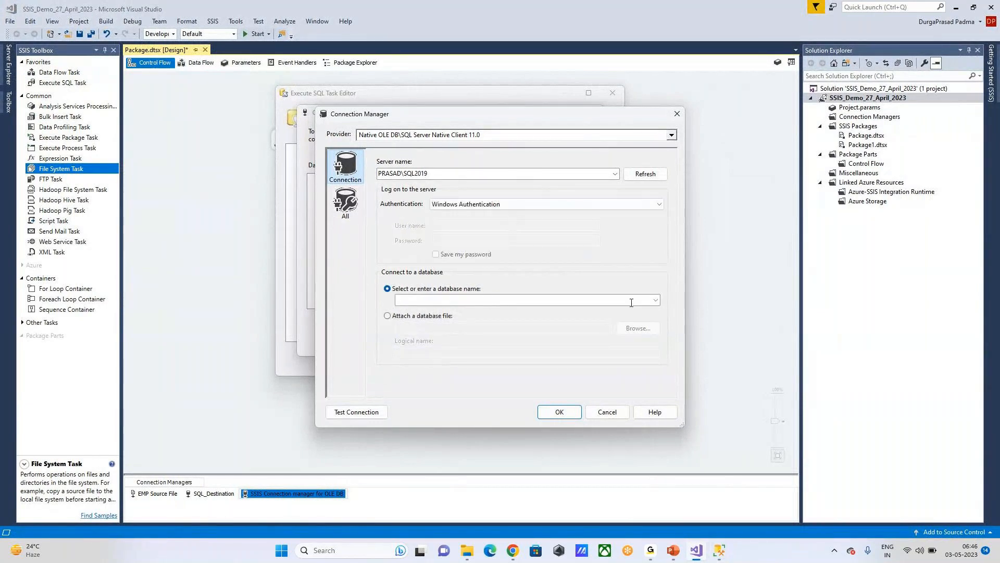
Step: Select the VividTrainings database, test the connection successfully, and accept it
left_click(656, 300)
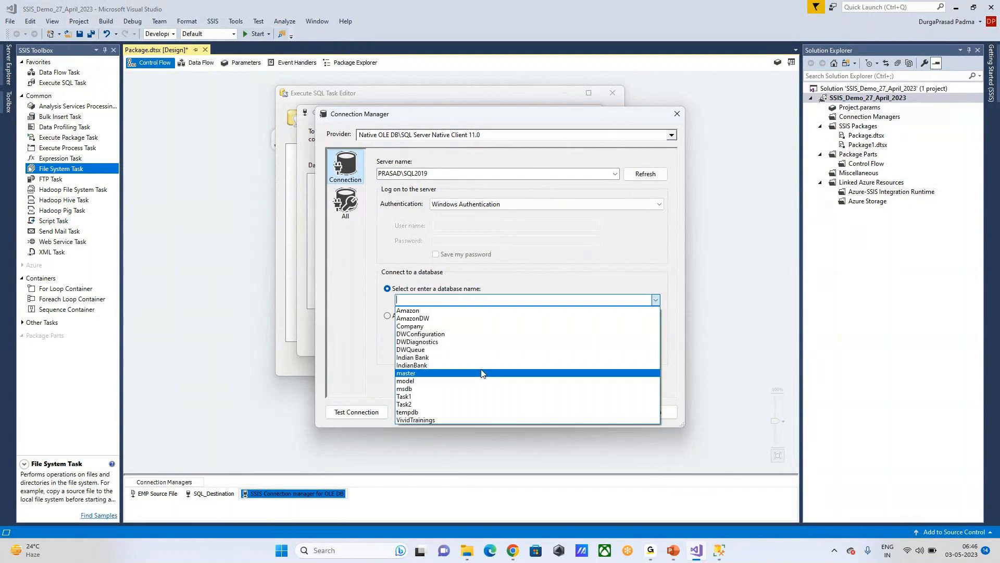
left_click(479, 374)
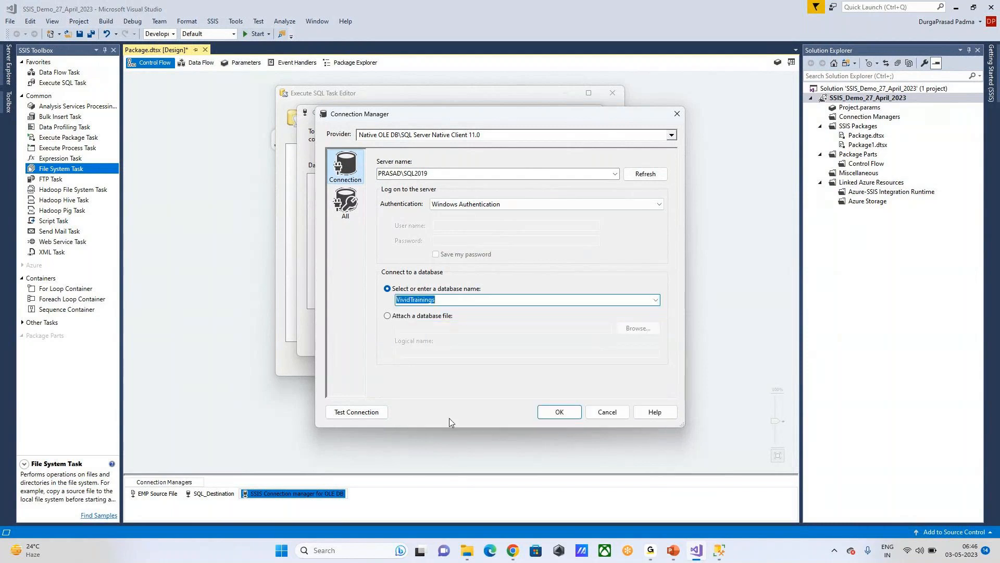
left_click(359, 412)
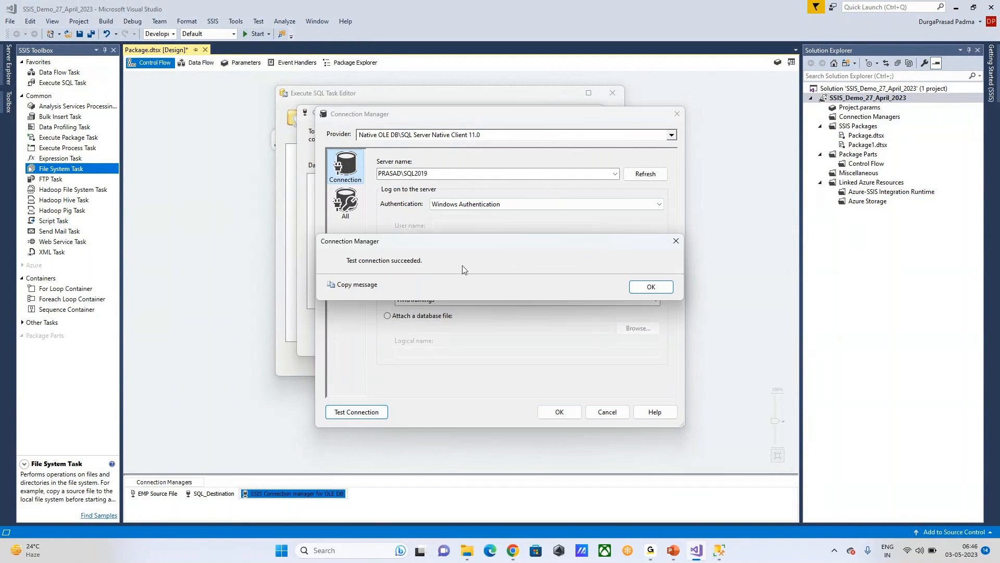
left_click(663, 290)
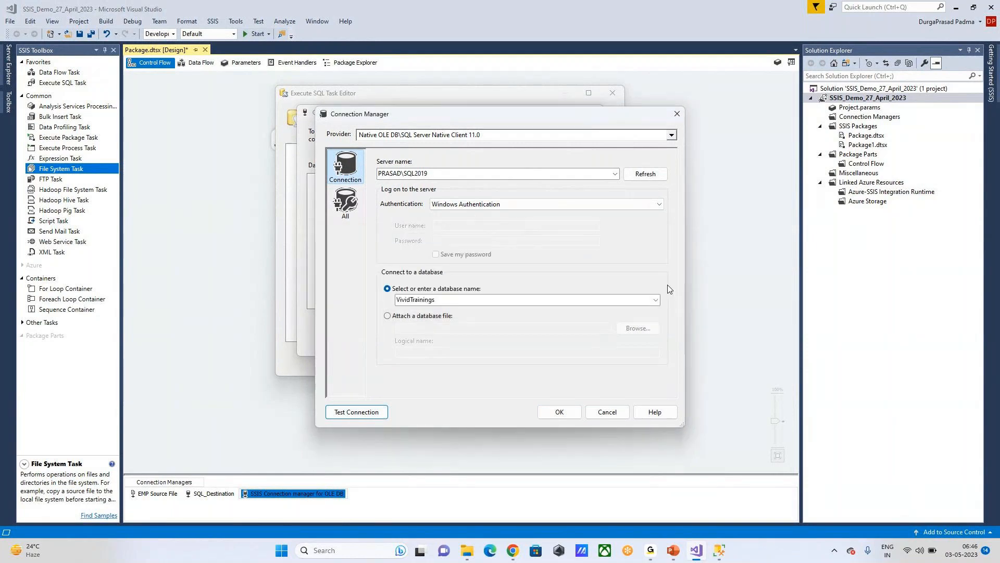
left_click(559, 413)
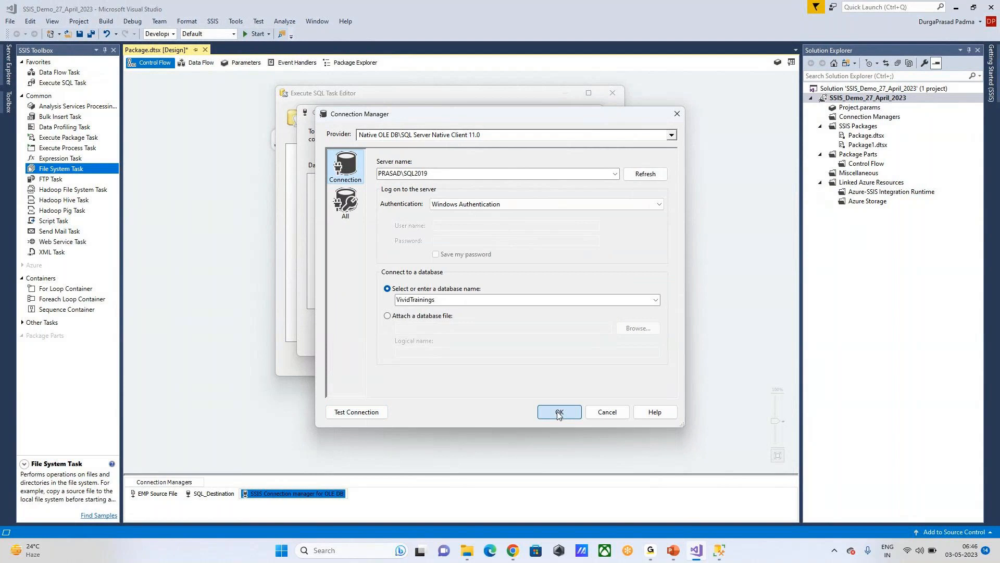
Step: Confirm the connection manager and open a widened, empty Enter SQL Query box for SQLStatement
left_click(524, 339)
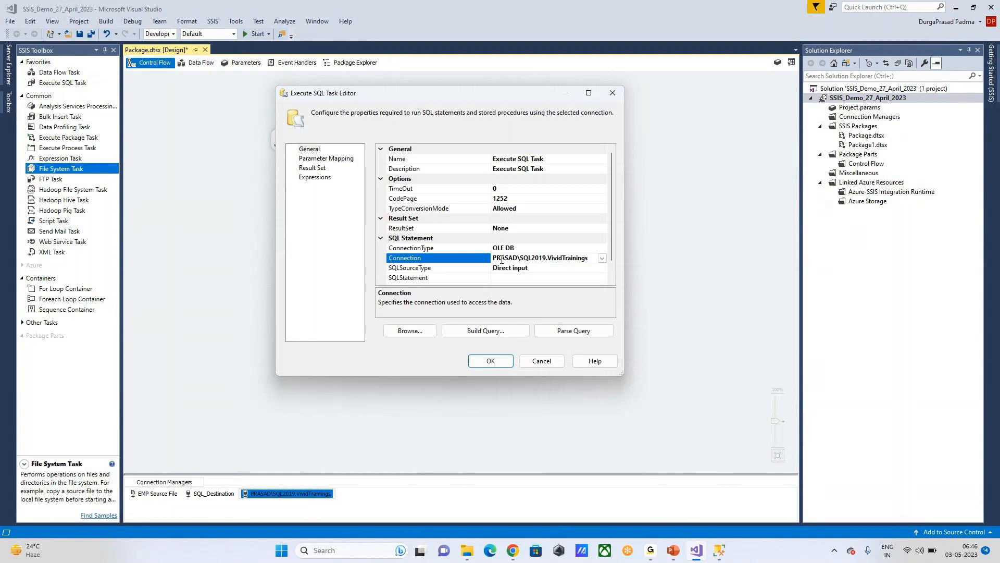
scroll(533, 233, "down", 1)
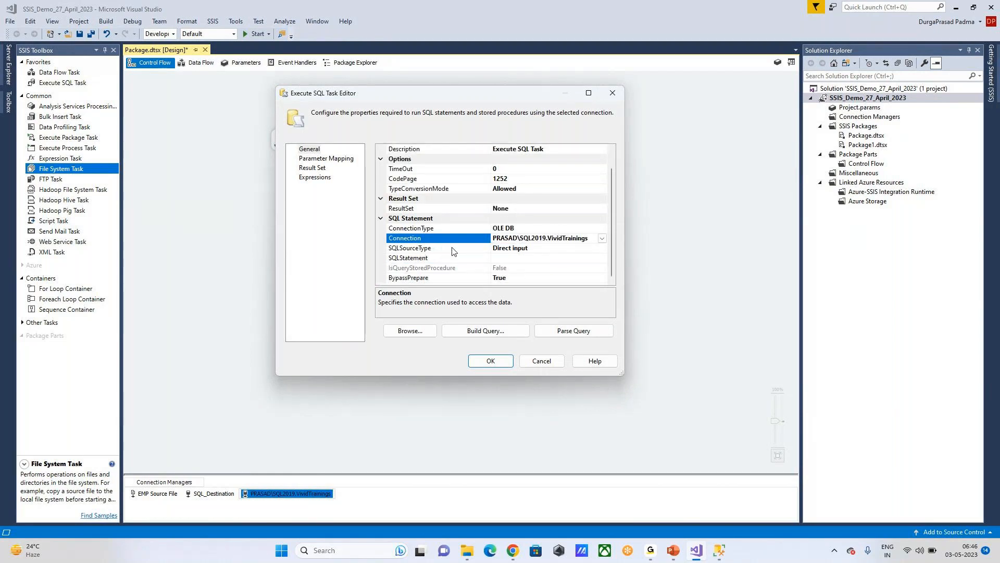
left_click(527, 259)
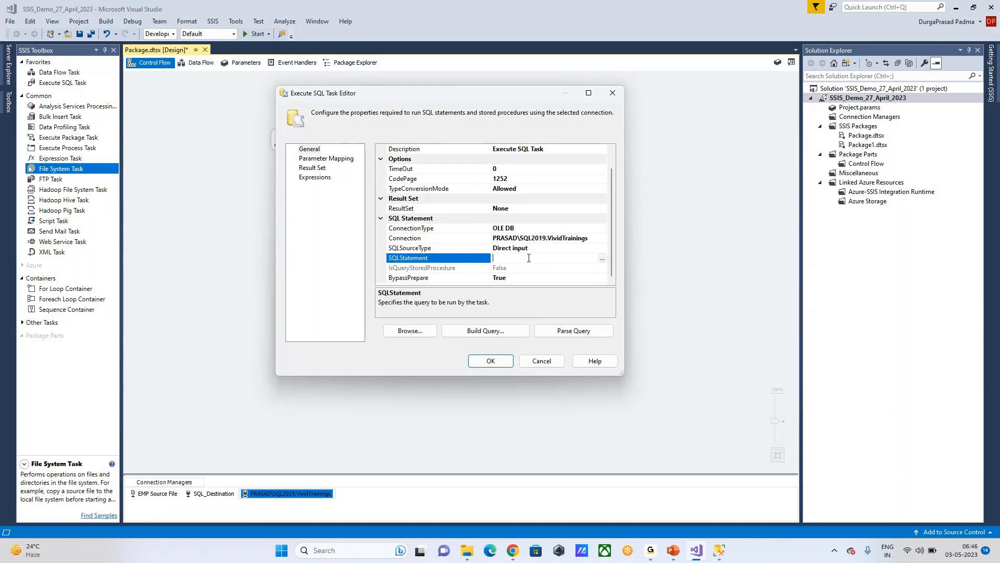
left_click(602, 259)
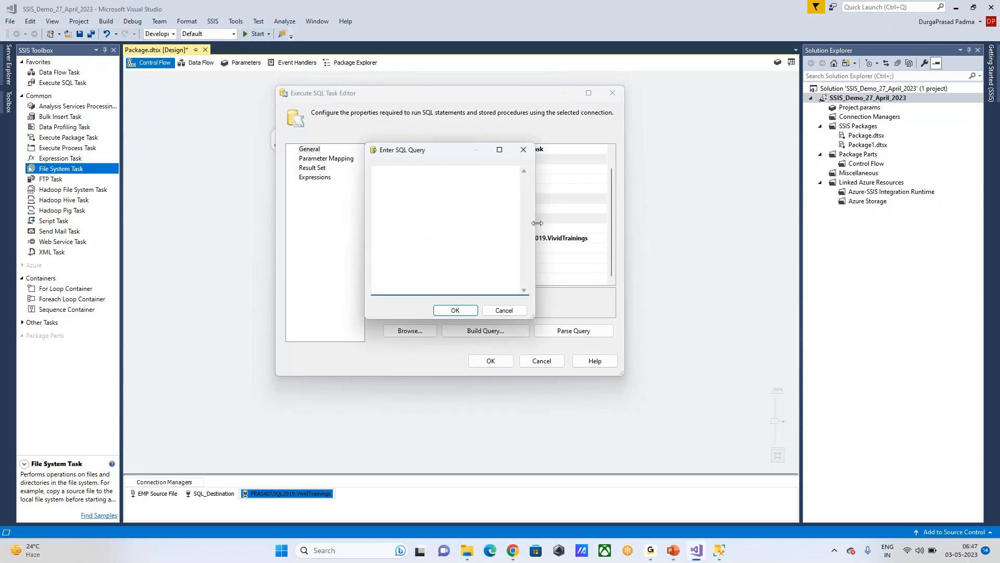
left_click_drag(537, 231, 651, 232)
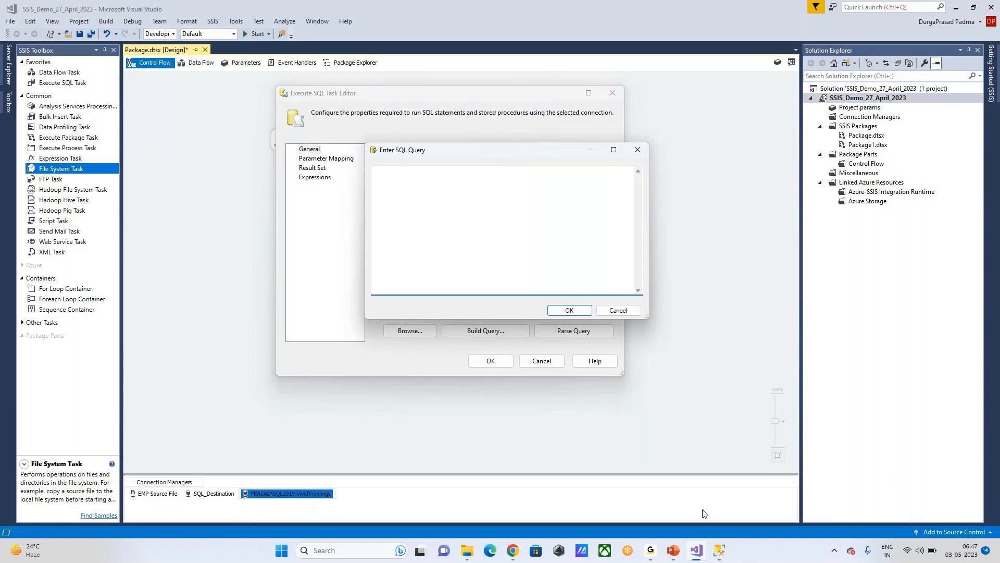
Step: In SSMS, dismiss the Connect to Server prompt and expand the Databases folder
mouse_move(718, 560)
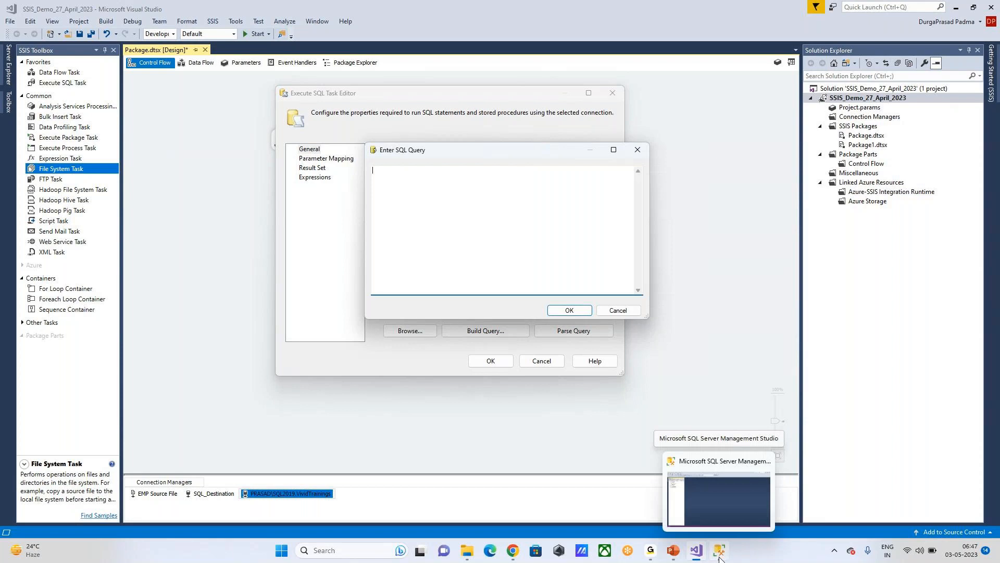
left_click(717, 555)
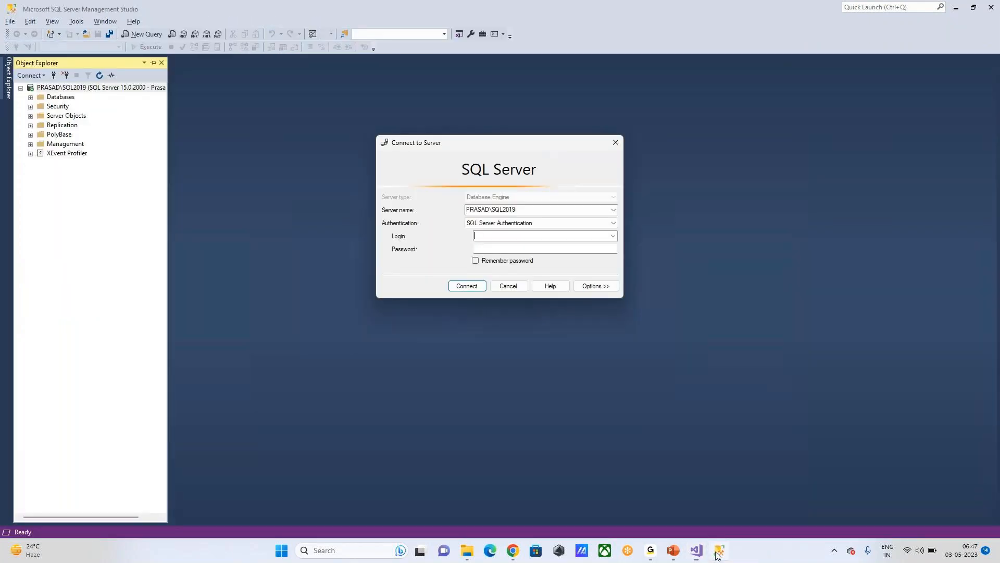
key("Return")
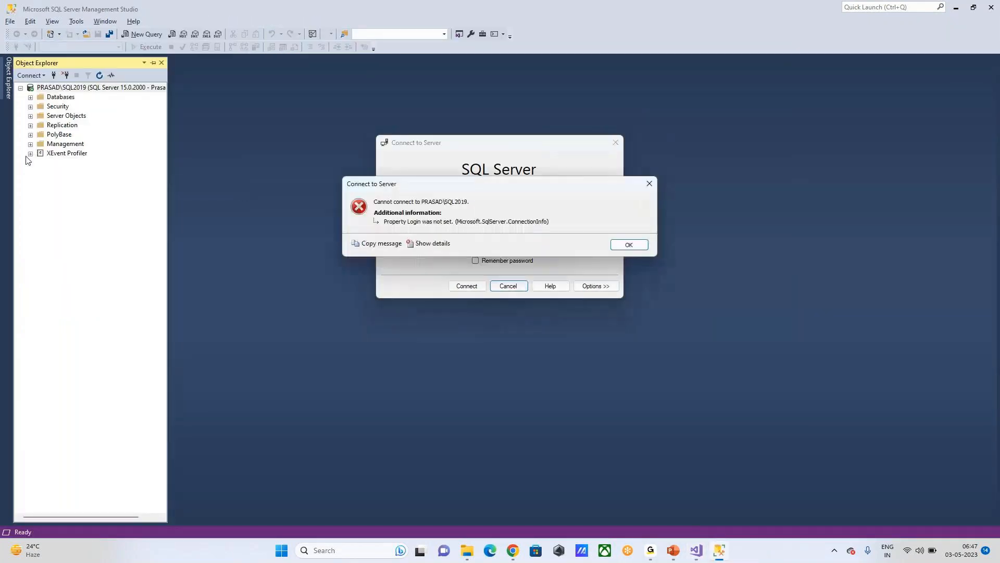
left_click(632, 244)
left_click(615, 142)
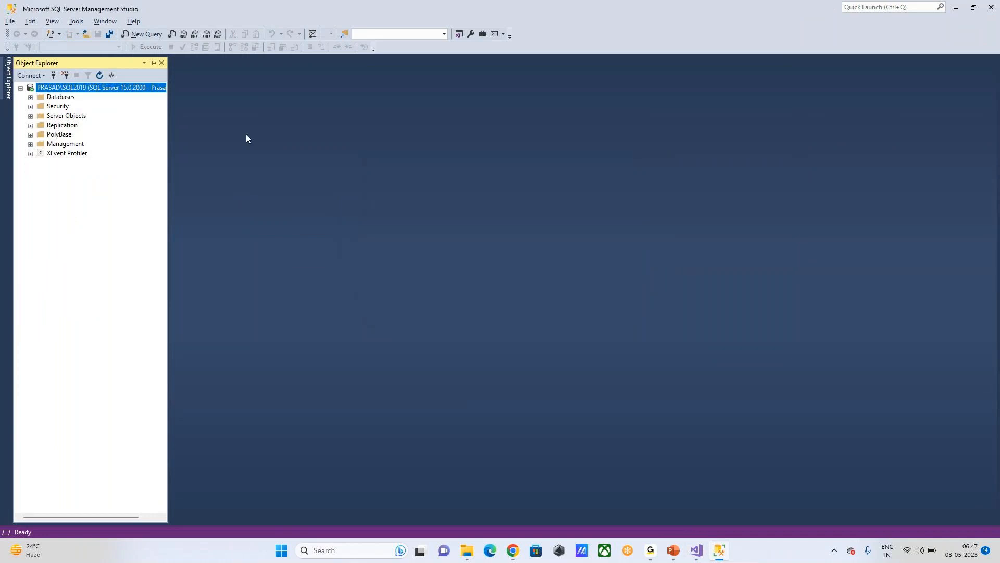
left_click(30, 97)
Step: Expand VividTrainings > Tables, select dbo.Employee, and start a new query
double_click(61, 220)
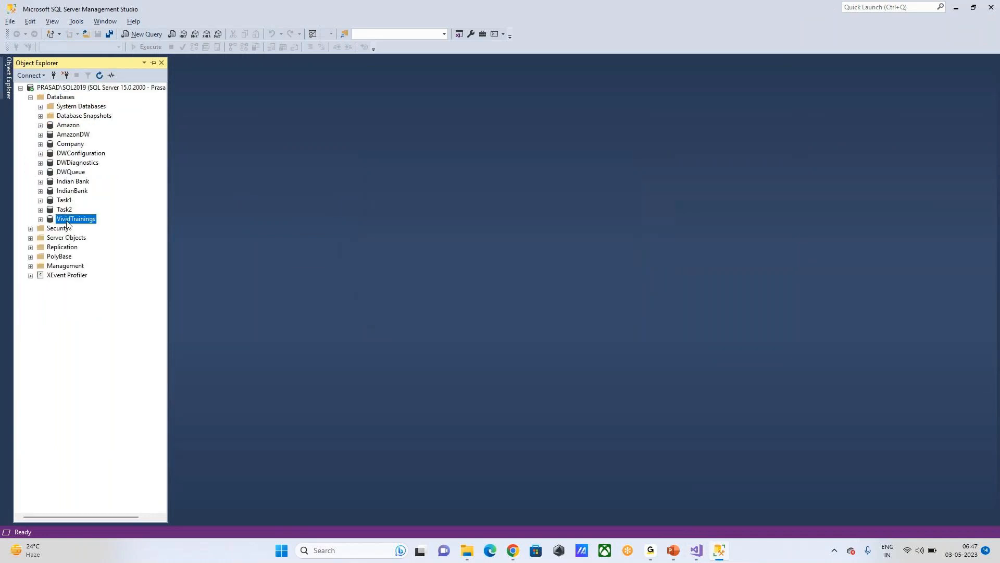
left_click(75, 240)
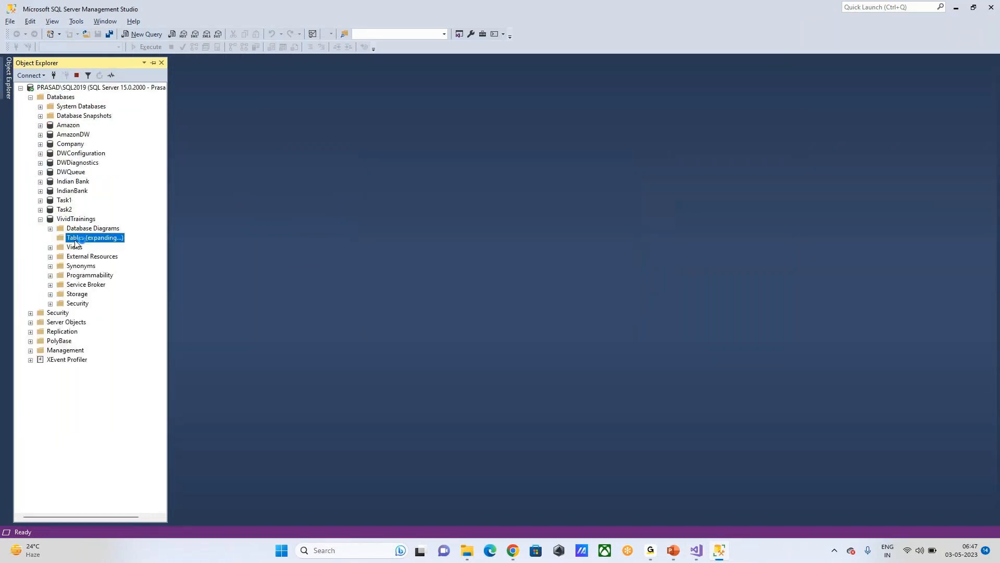
double_click(75, 239)
left_click(89, 312)
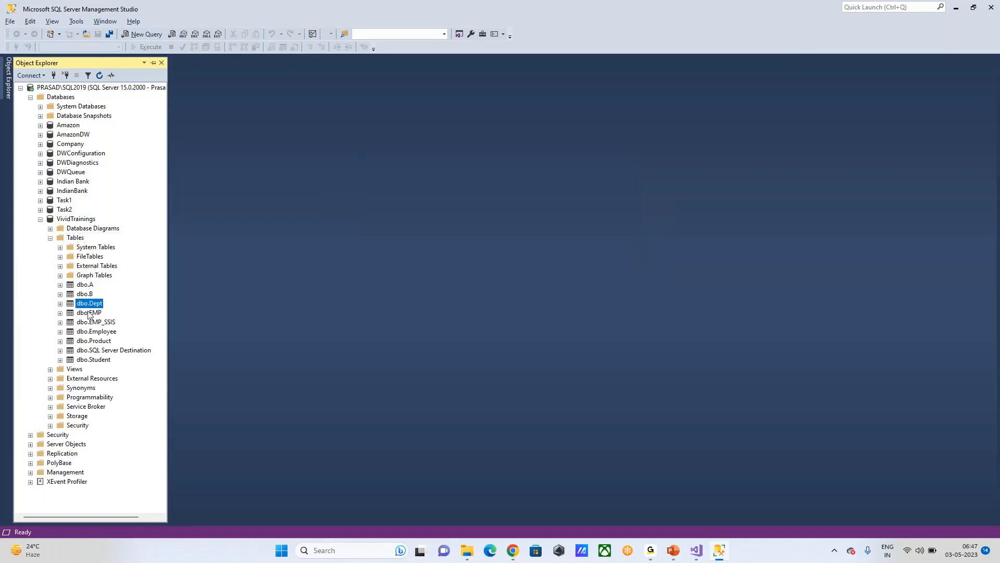
left_click(94, 331)
left_click(149, 33)
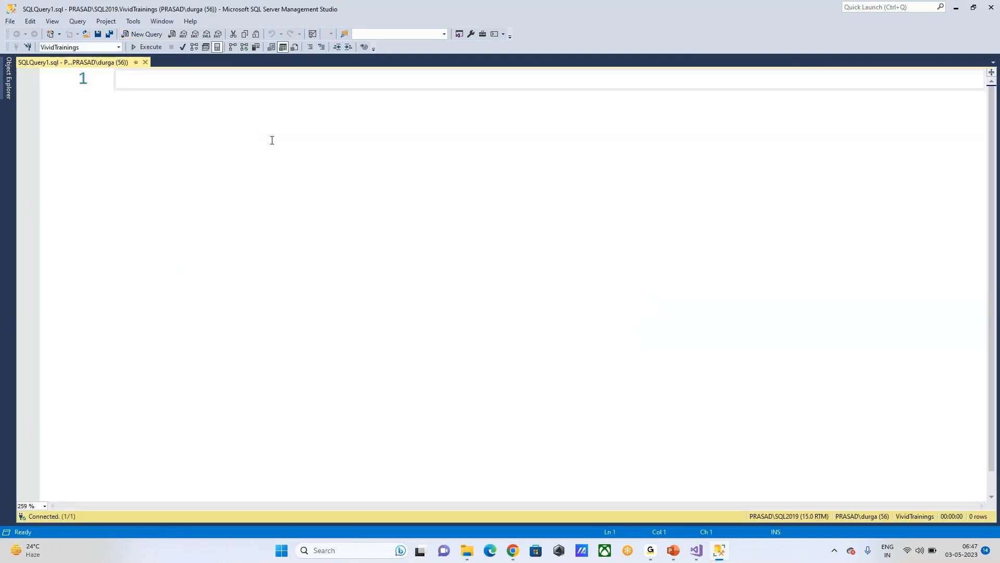
Step: Run select * from Employee, which returns one row
type("selecy")
key("BackSpace")
type("t * from Emplo")
key("Tab")
left_click(152, 50)
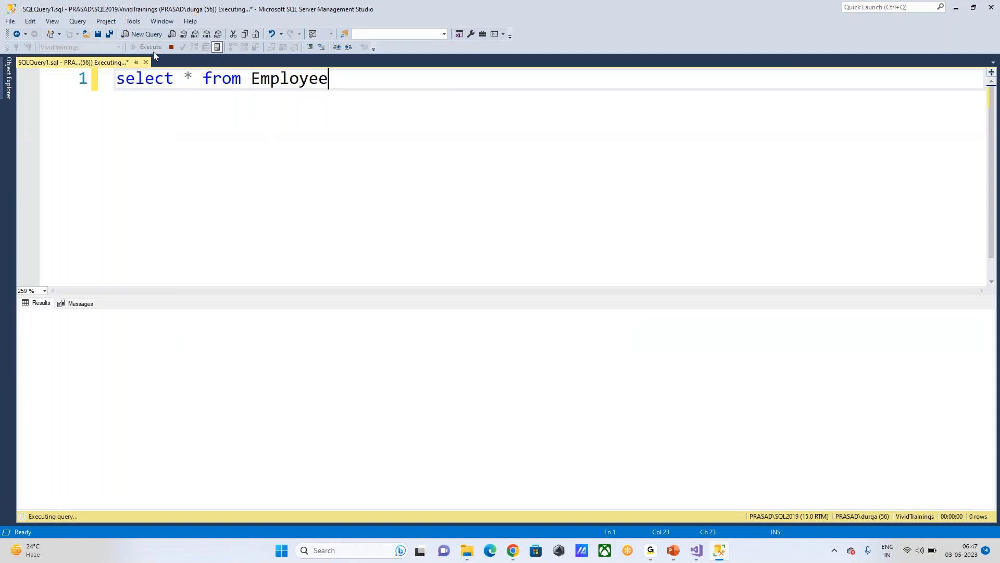
Step: Write Delete from Employee on a line below and select it for copying
key("Return")
key("Return")
key("Return")
key("Return")
key("Up")
type("Delete fr")
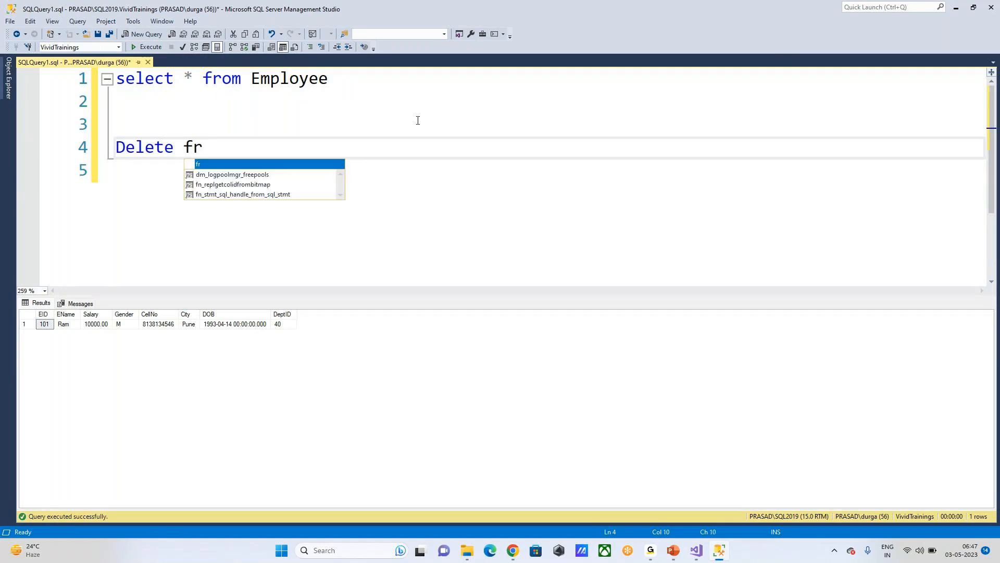
type("om Employee")
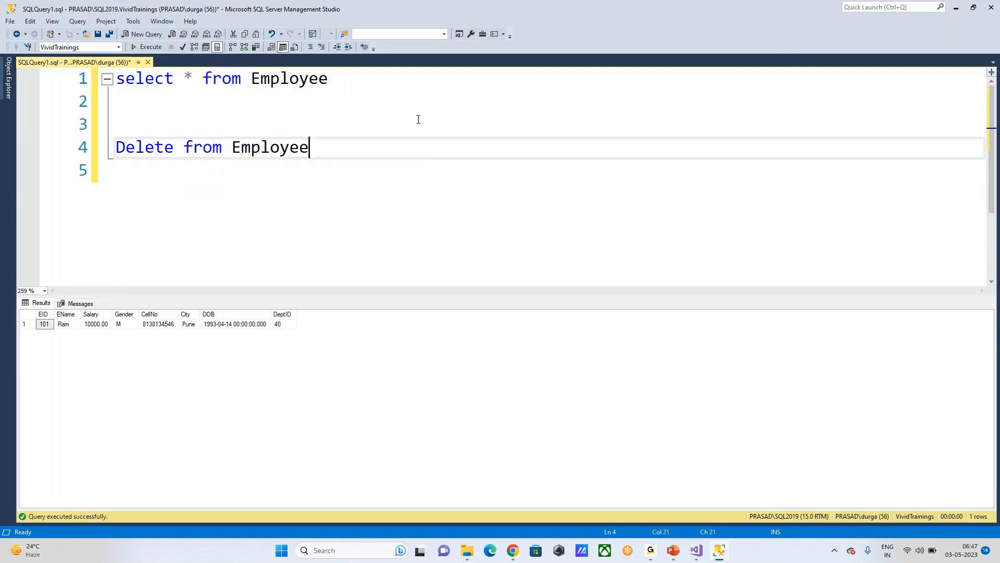
left_click_drag(310, 147, 11, 152)
key("ctrl+c")
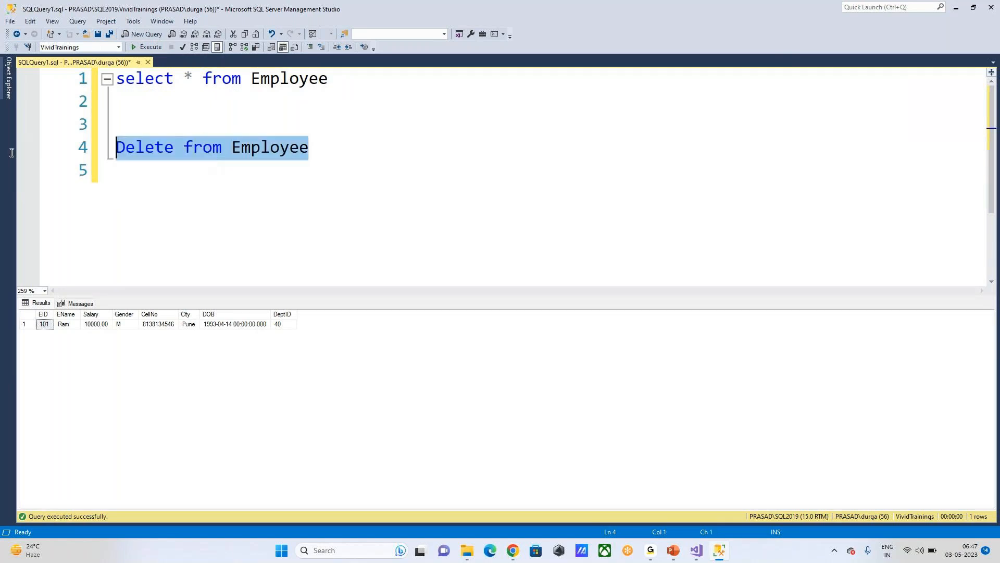
Step: Paste Delete from Employee into the task's SQL query box and confirm it
left_click(697, 551)
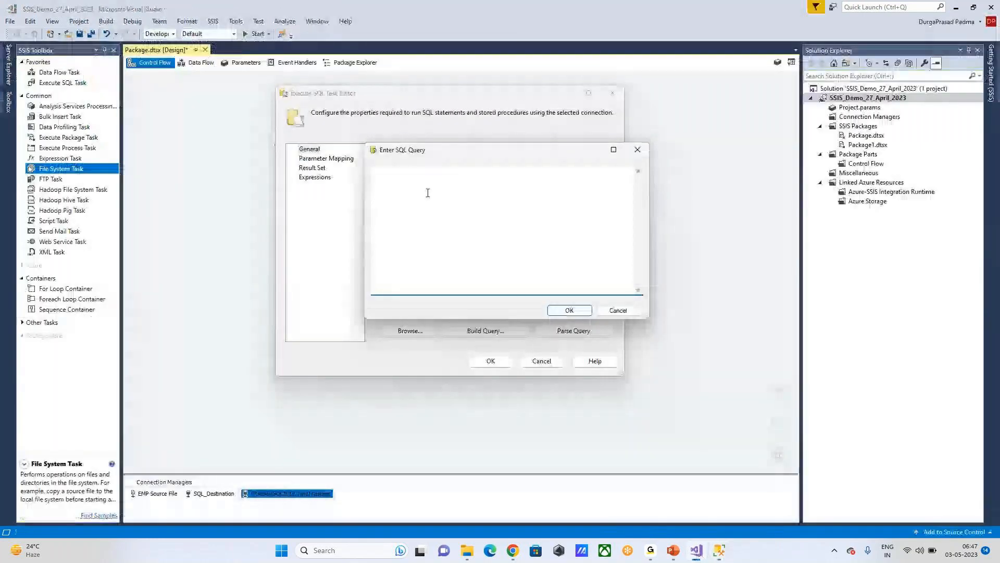
key("ctrl+v")
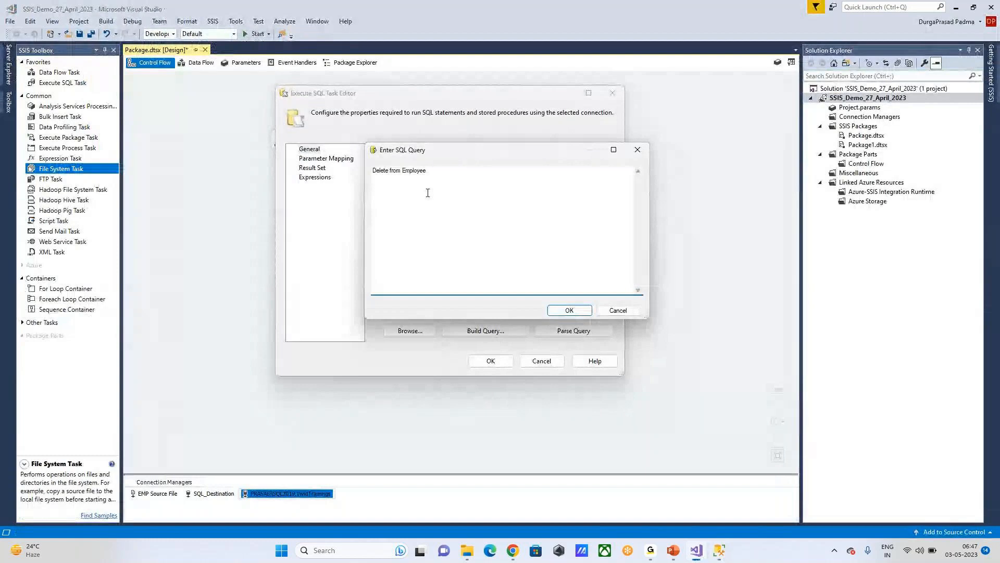
left_click(569, 311)
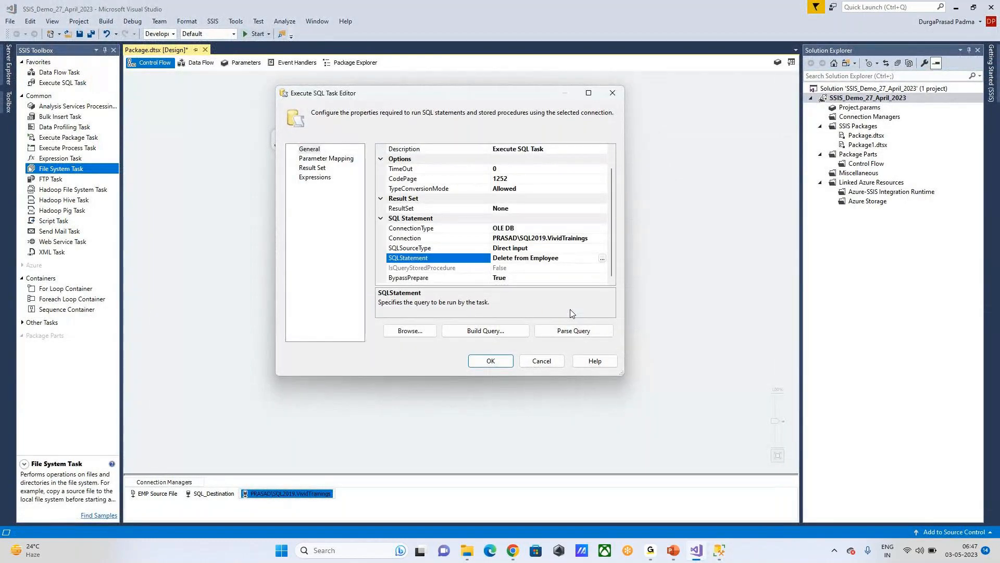
Step: Review Parameter Mapping, Result Set and Expressions pages unchanged, then close the editor with OK
left_click(314, 159)
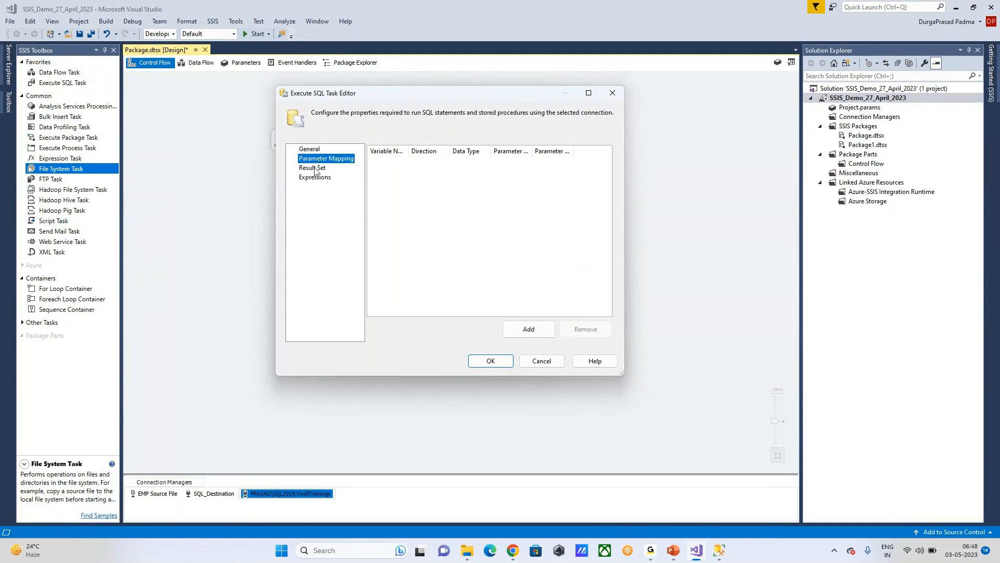
left_click(314, 172)
left_click(307, 178)
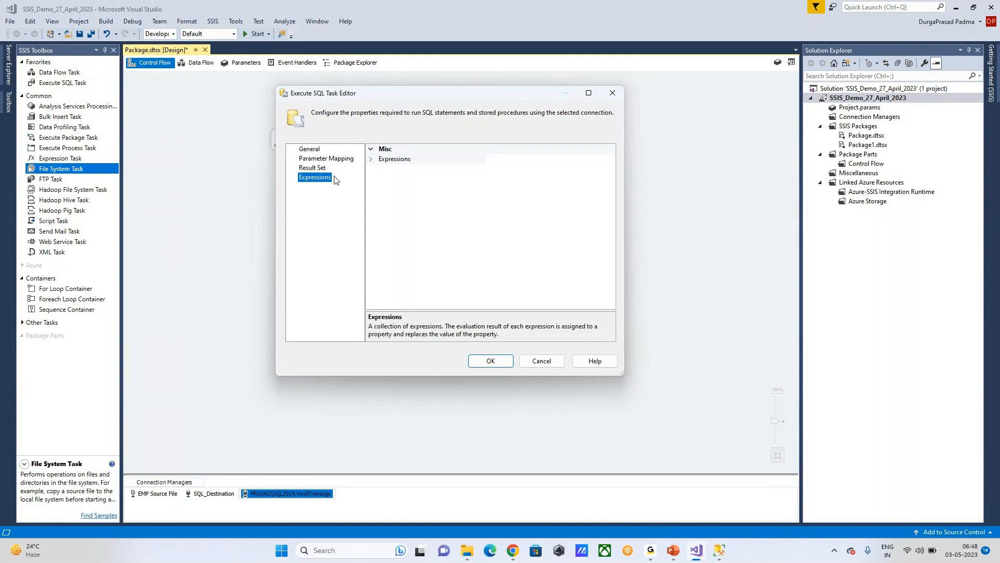
left_click(373, 160)
left_click(610, 159)
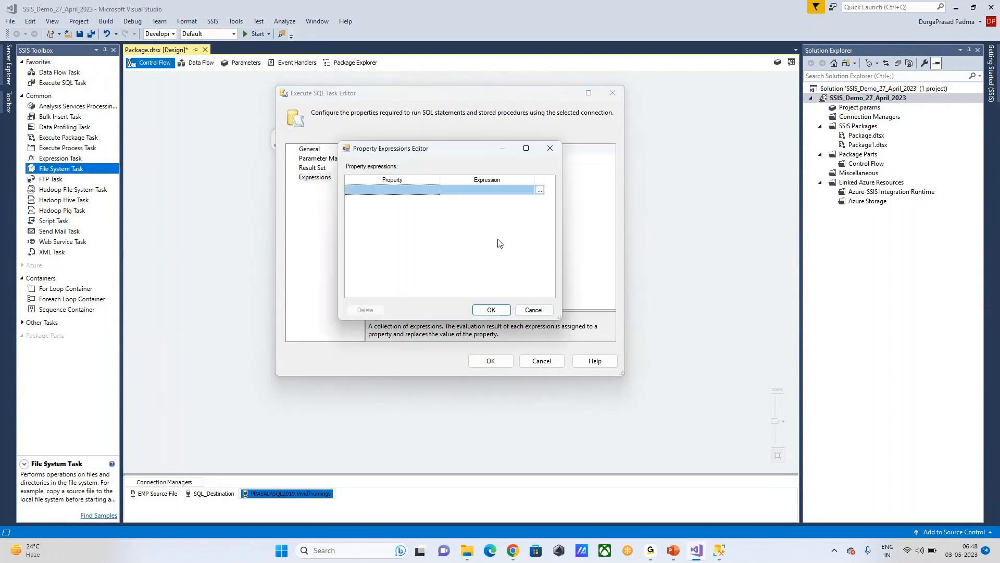
left_click(550, 148)
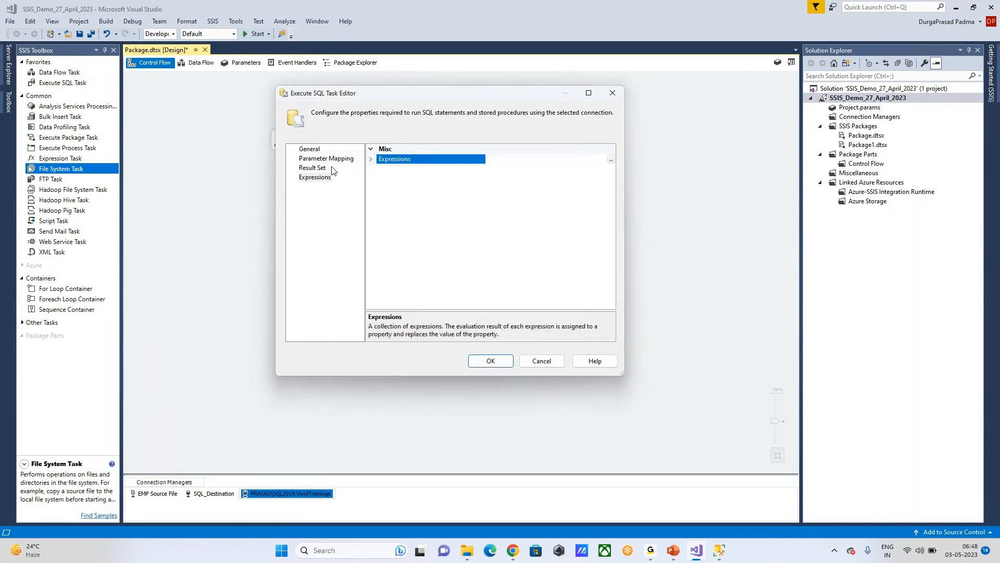
left_click(316, 151)
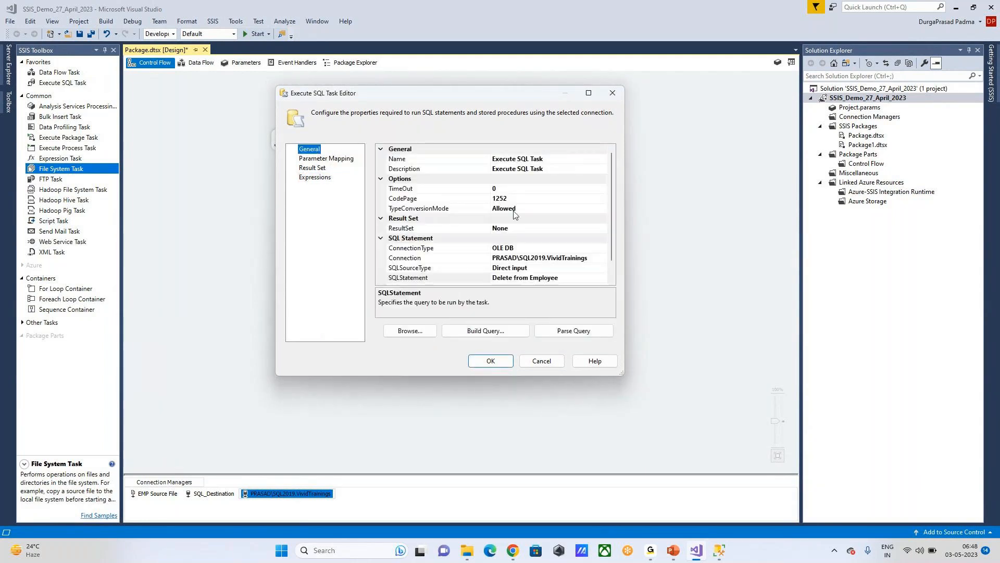
scroll(513, 213, "down", 1)
left_click(490, 361)
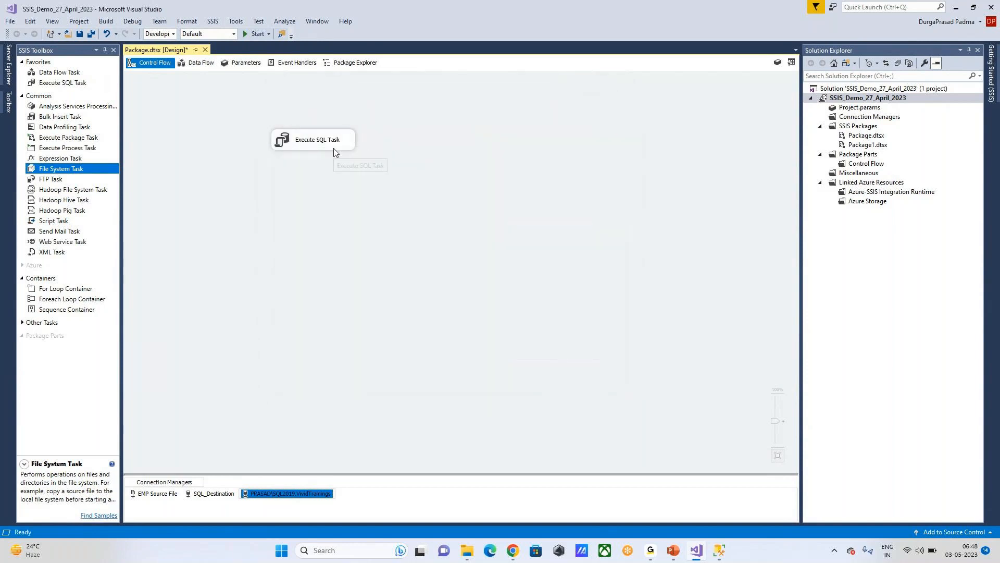
Step: Reopen and accept the Execute SQL Task, save the package, and start debugging it
left_click(319, 143)
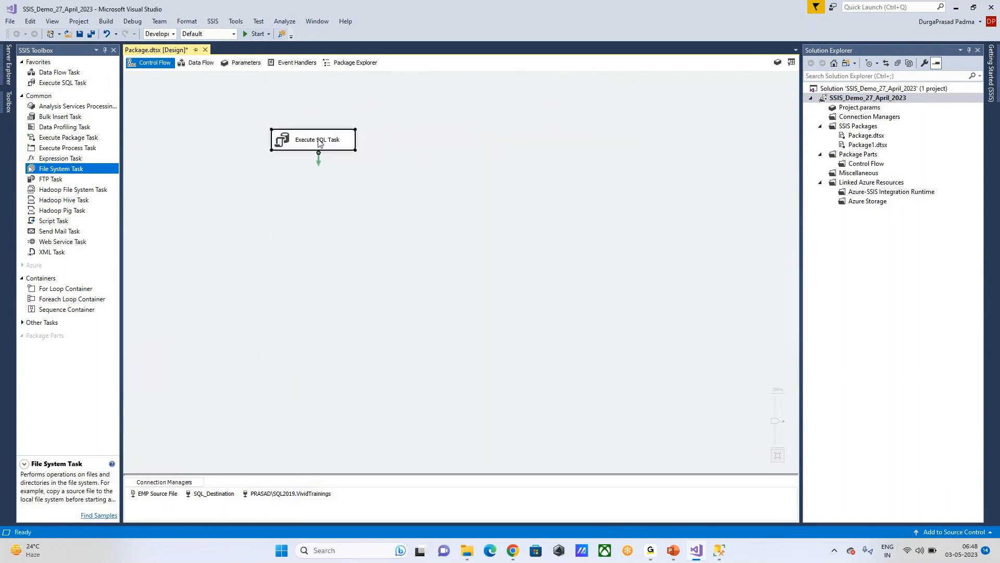
double_click(319, 143)
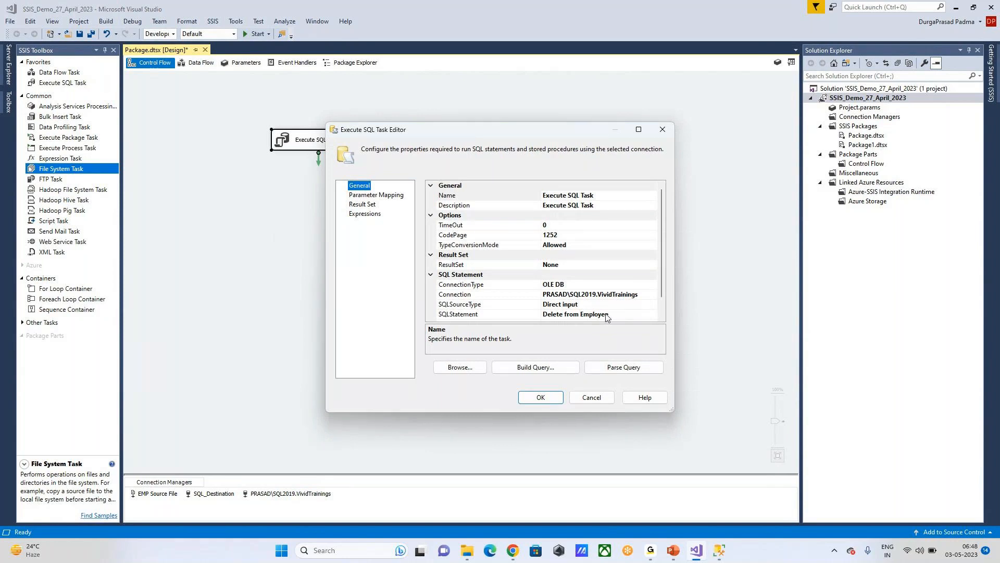
left_click(544, 399)
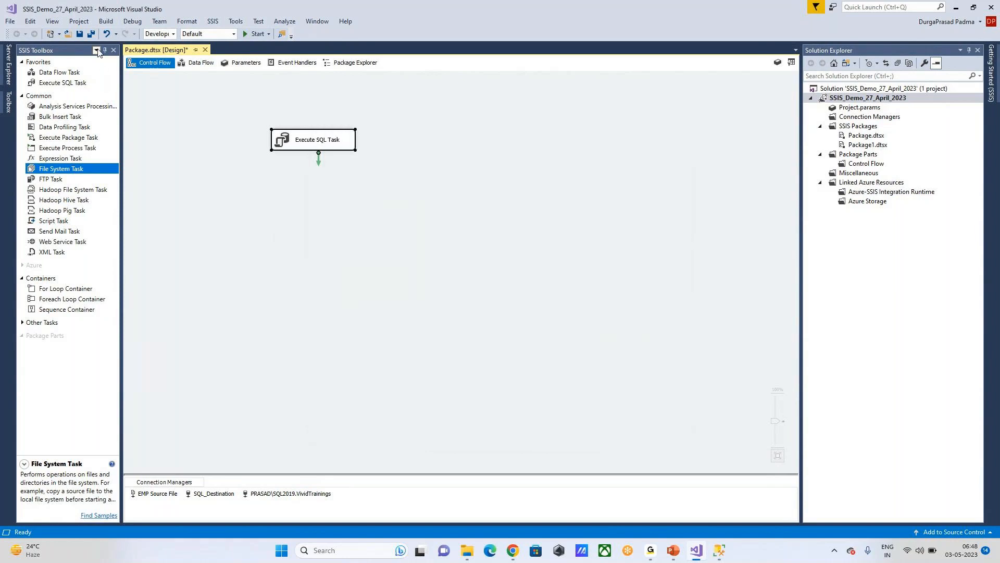
left_click(79, 34)
left_click(245, 33)
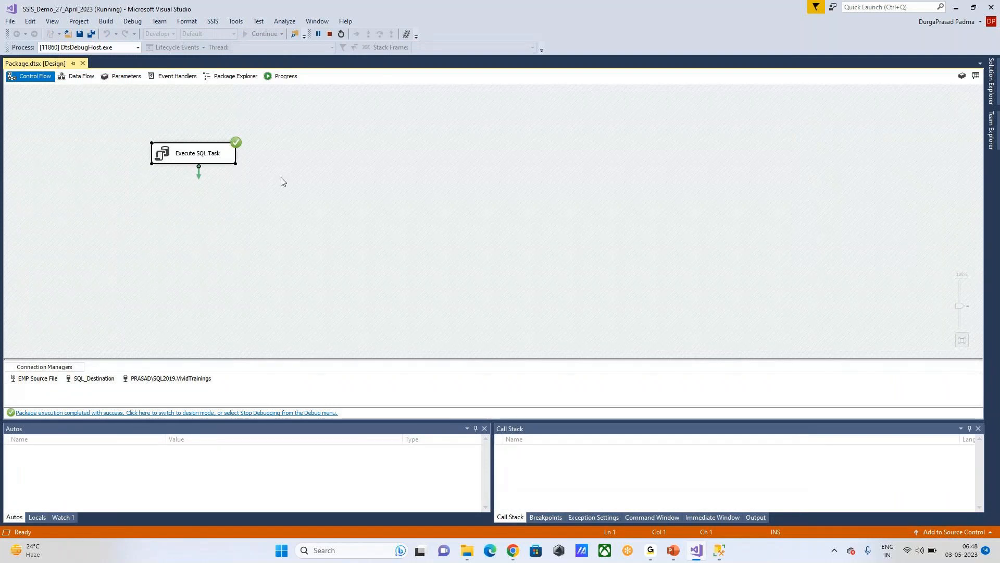
left_click(284, 77)
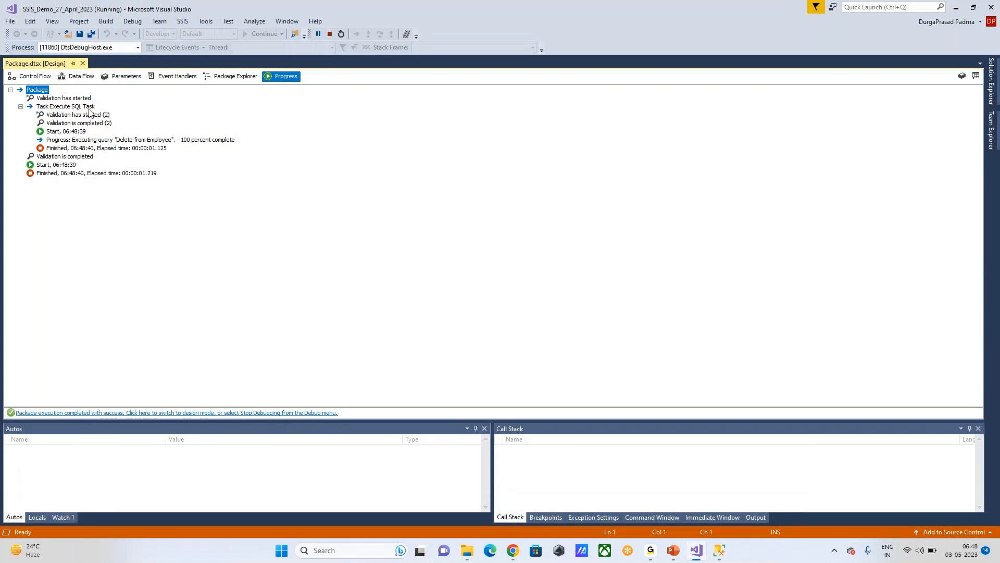
left_click(71, 117)
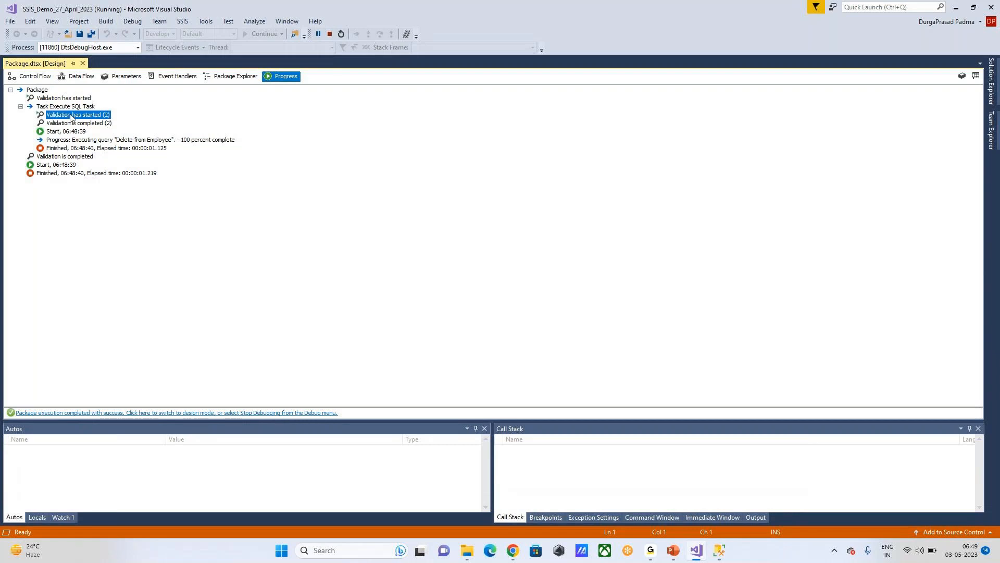
left_click(69, 124)
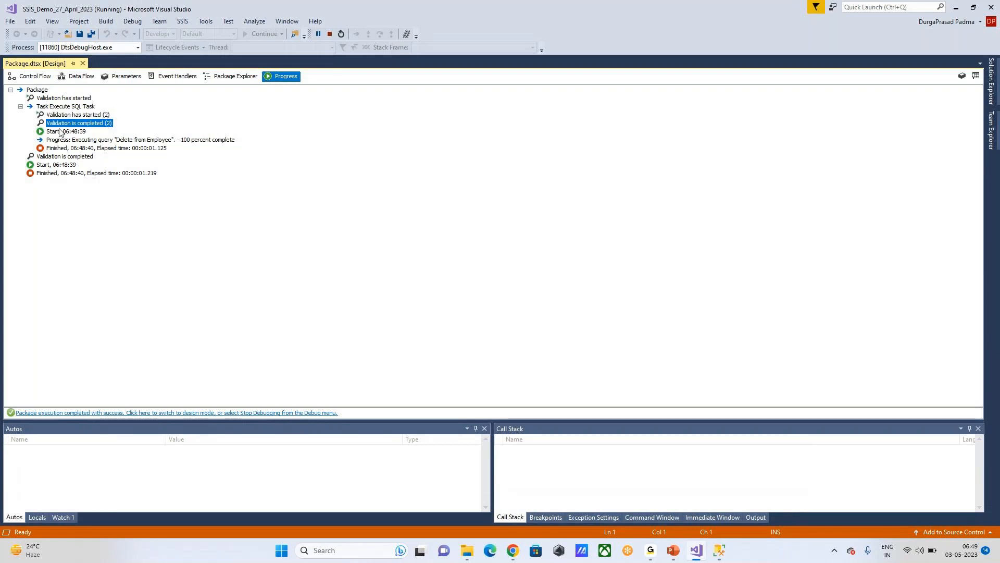
left_click(65, 131)
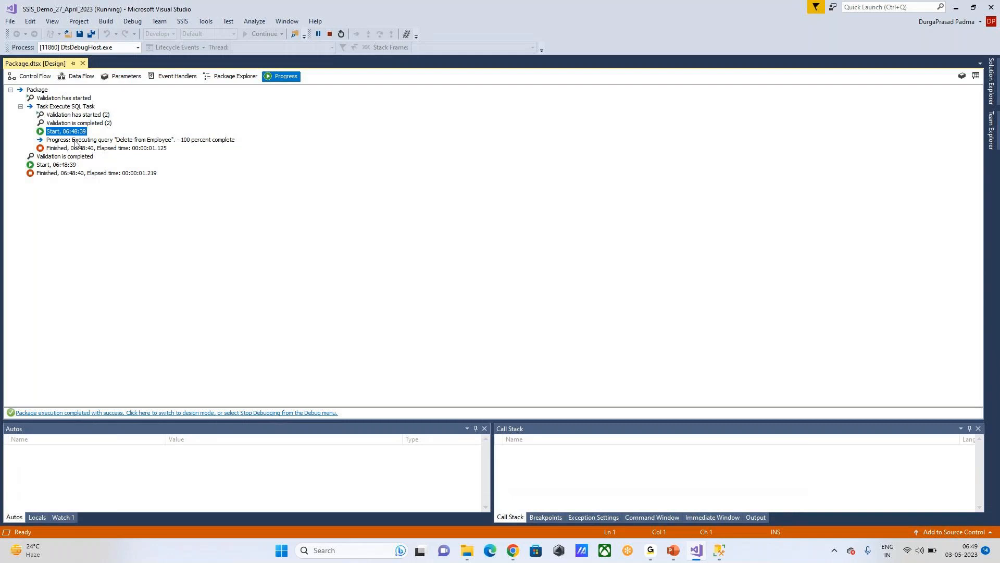
left_click(100, 141)
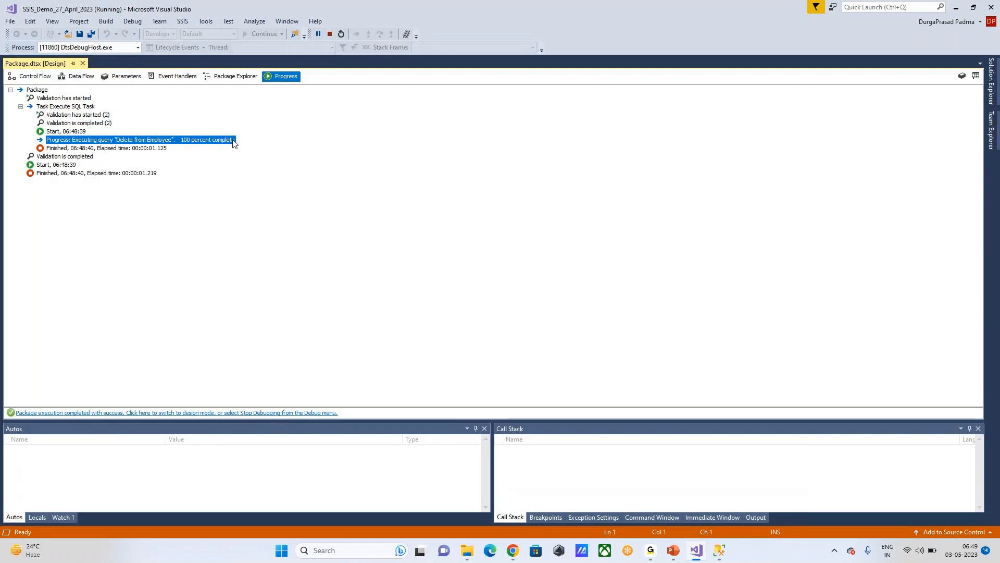
left_click(81, 150)
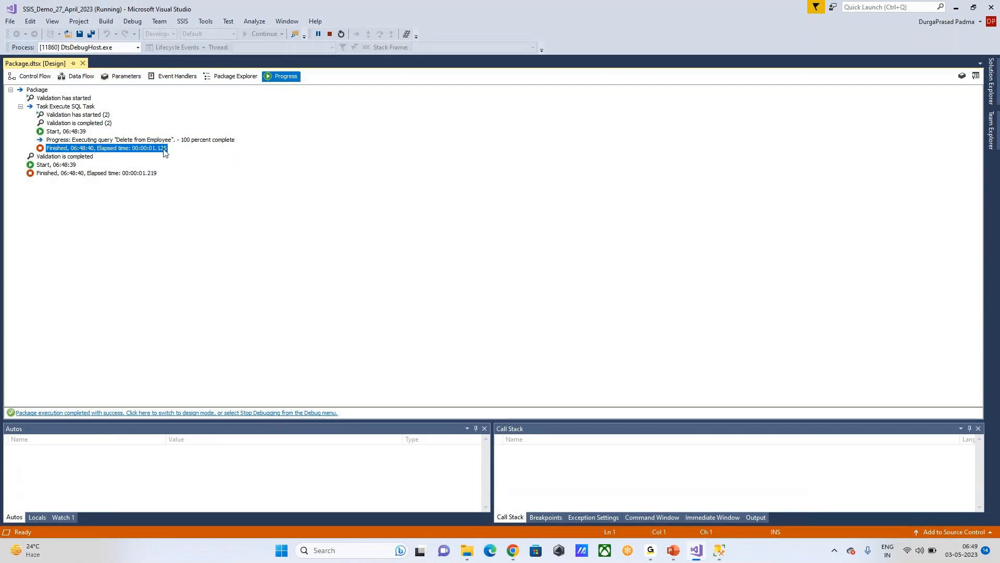
left_click(65, 158)
left_click(54, 166)
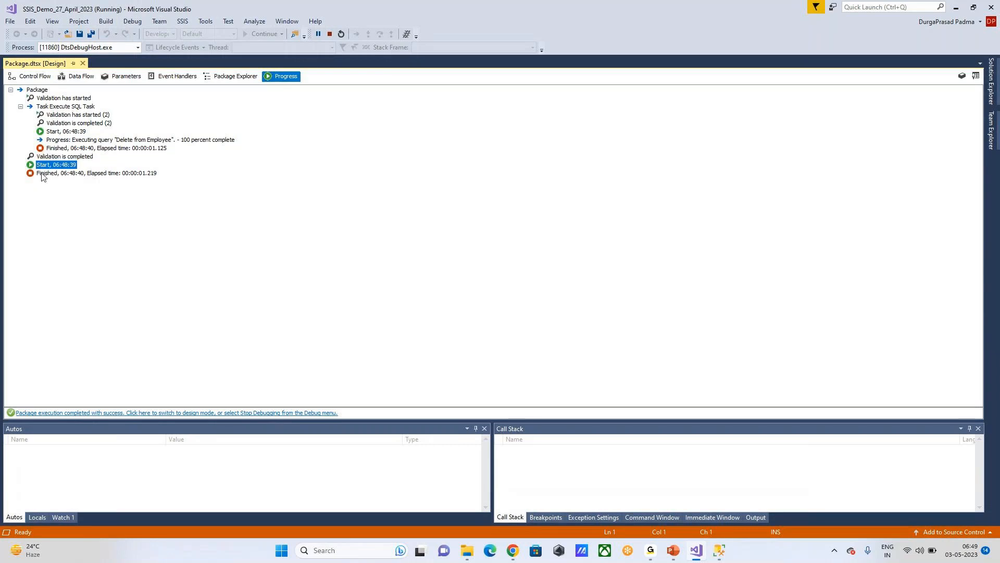
left_click(47, 173)
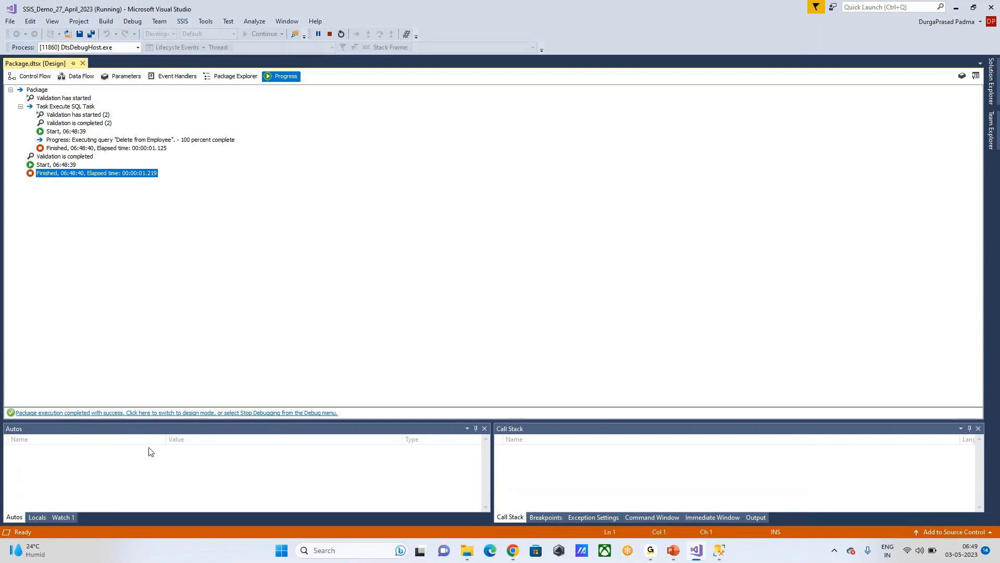
left_click(234, 76)
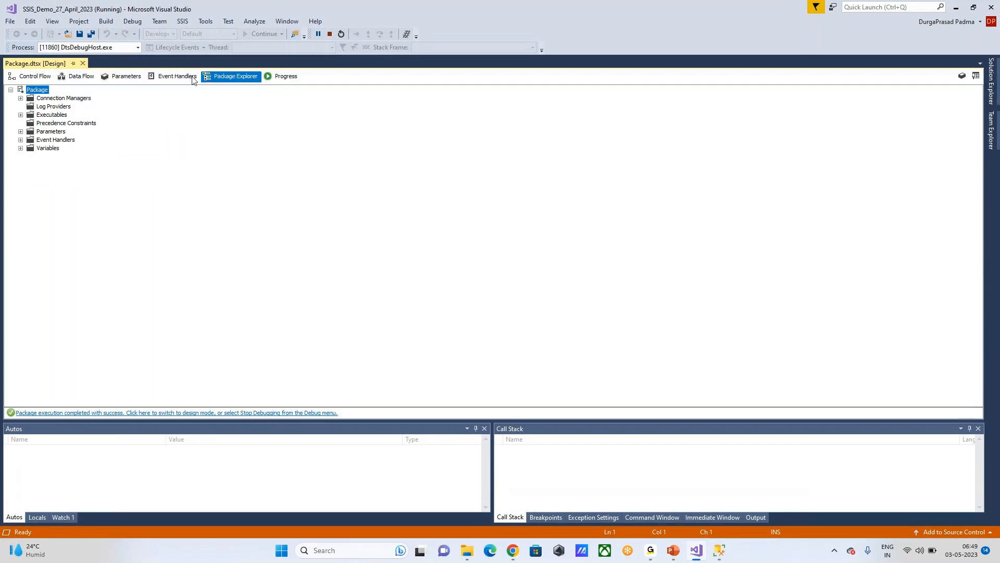
left_click(35, 77)
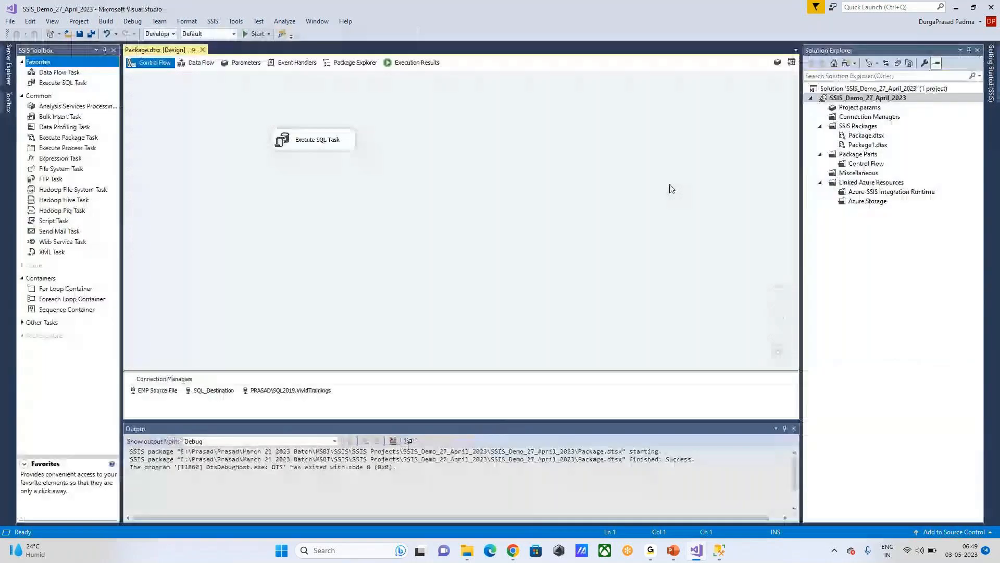
Step: Stop debugging and rerun select * from Employee in SSMS, confirming 0 rows
left_click(329, 34)
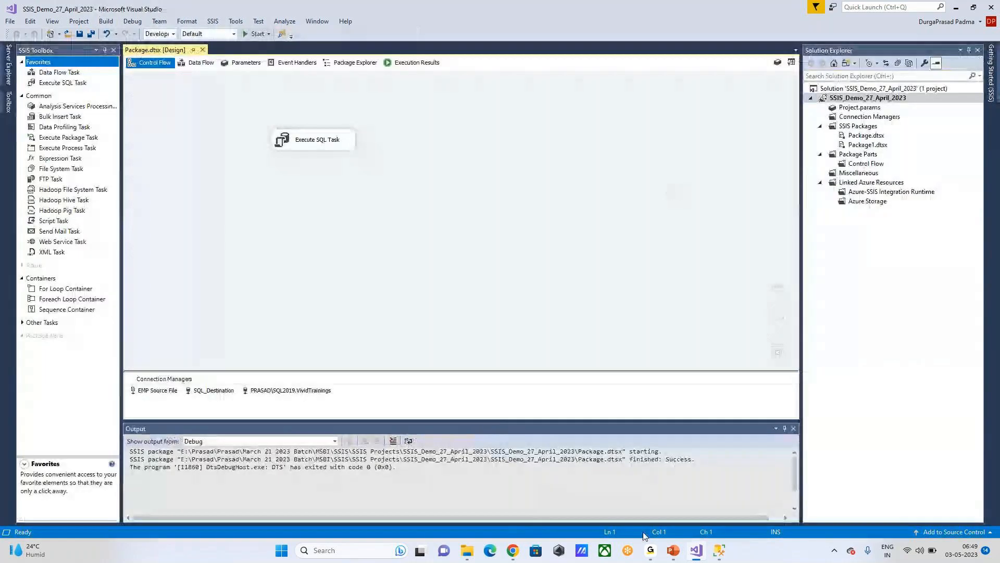
left_click(719, 550)
left_click_drag(328, 79, 125, 58)
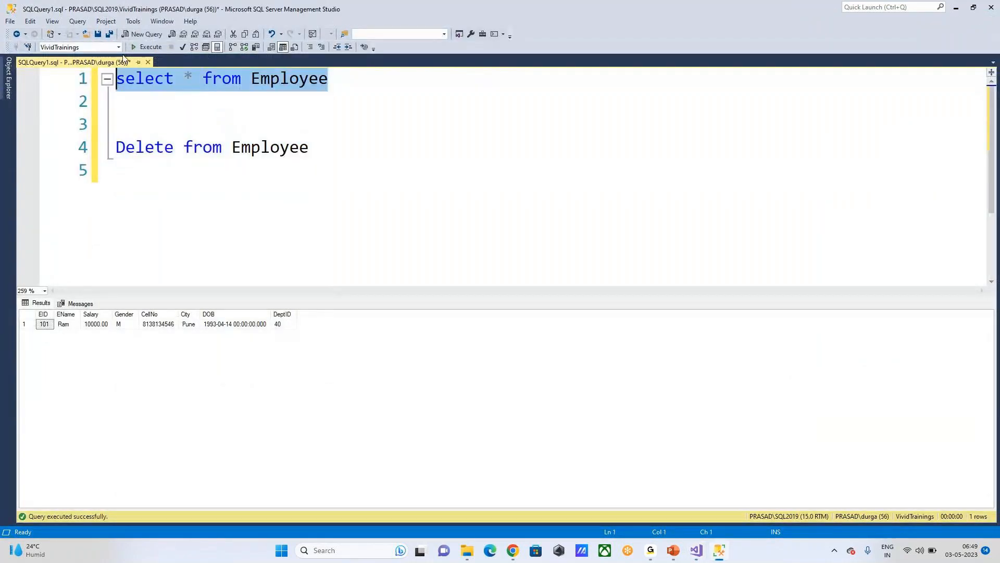
left_click(147, 47)
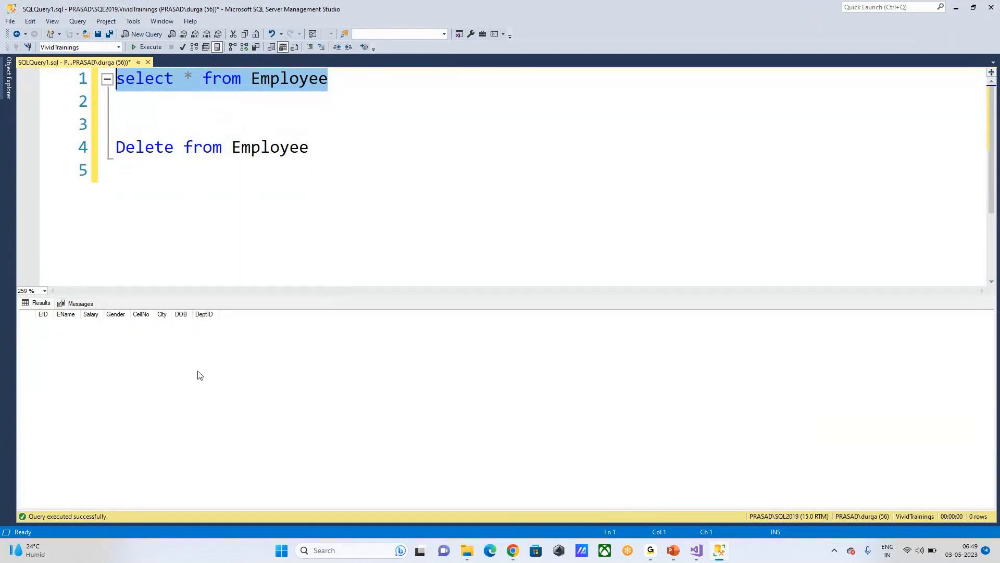
left_click_drag(357, 150, 26, 140)
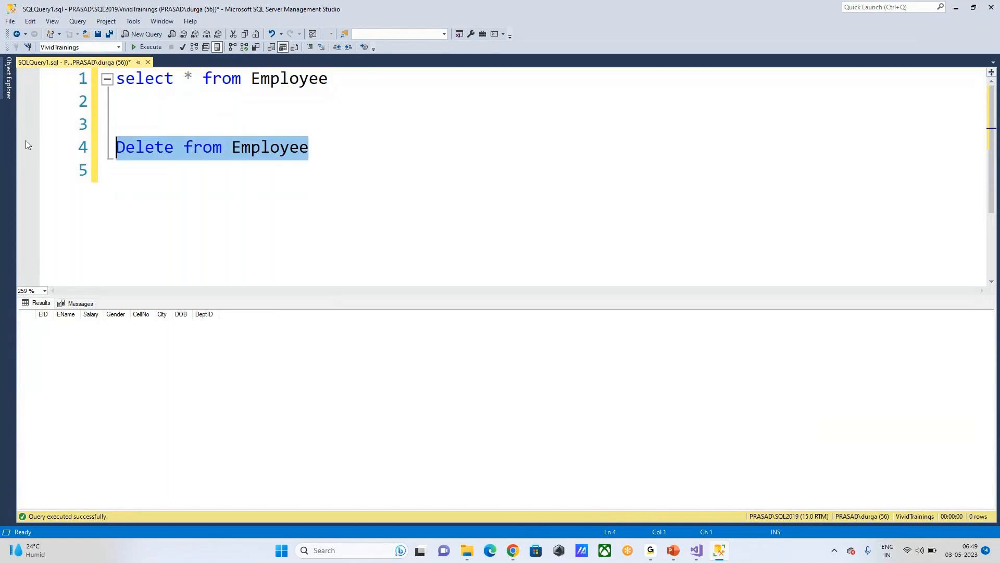
left_click(697, 551)
Step: Reopen and dismiss the Execute SQL Task editor, then bring up the PowerPoint slide show
double_click(318, 139)
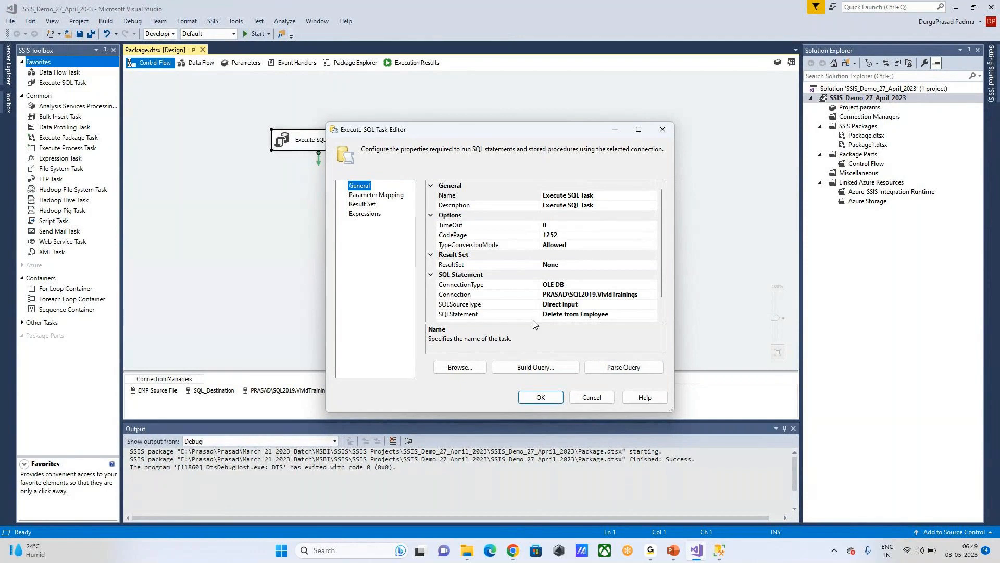
key("Escape")
left_click(515, 188)
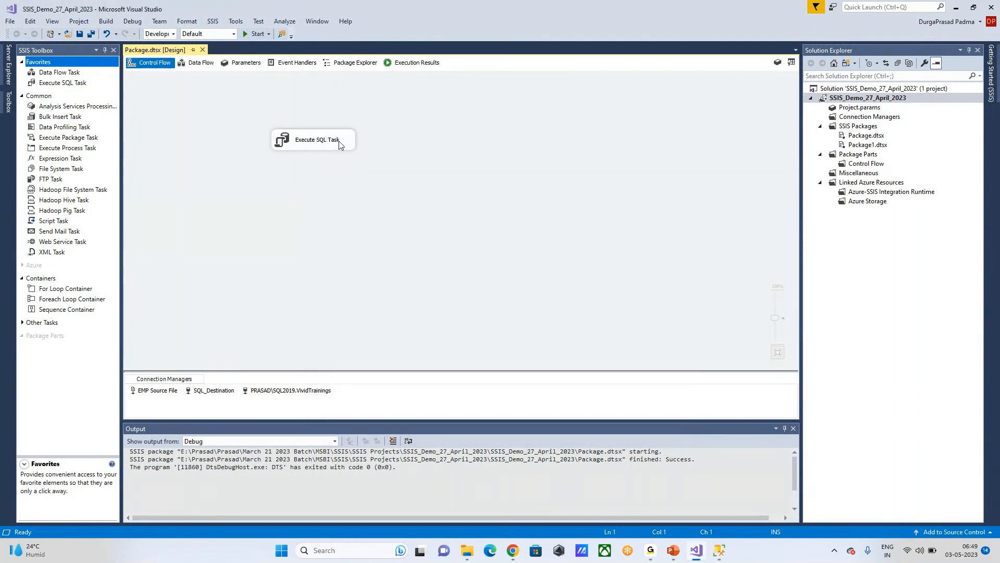
left_click(673, 550)
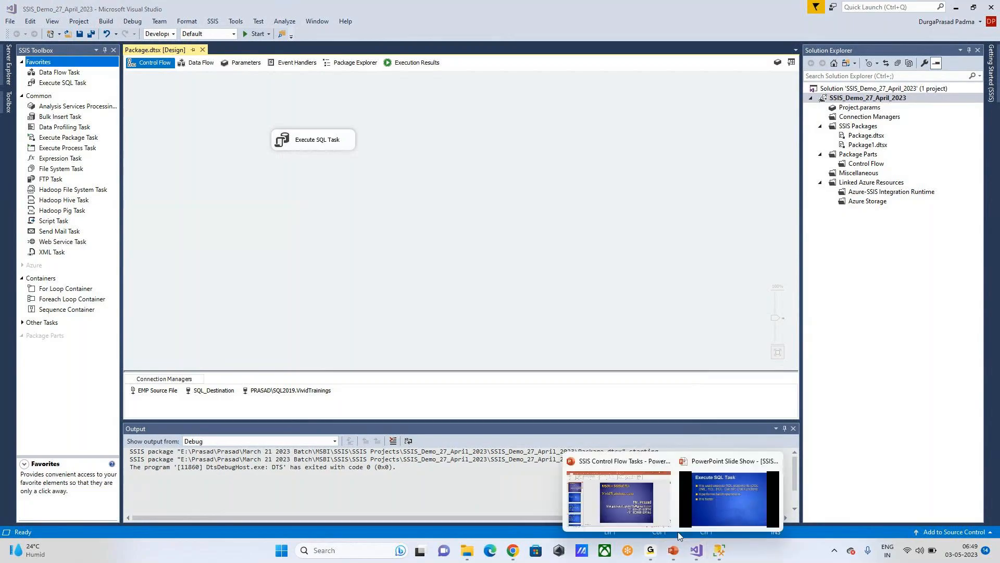
left_click(721, 494)
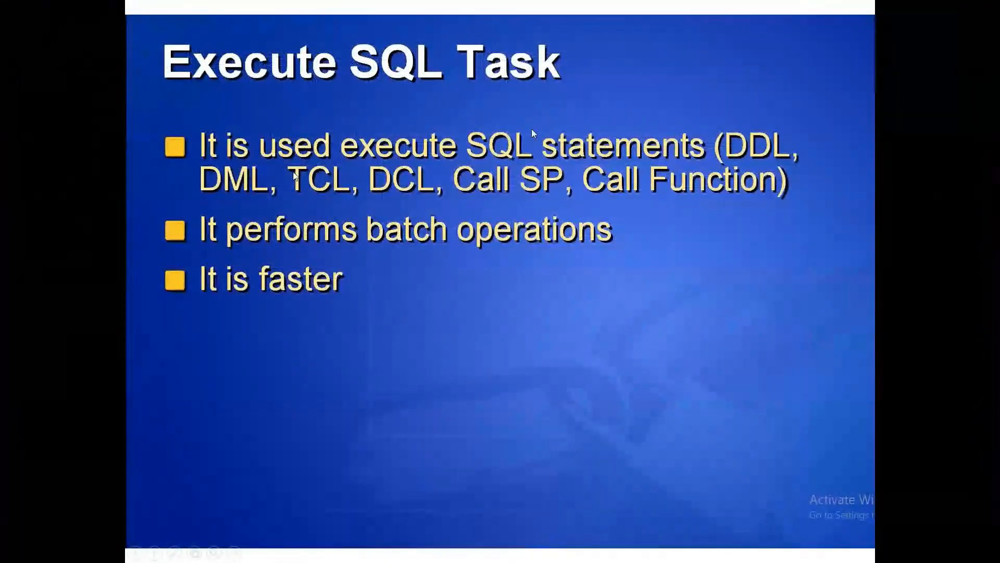
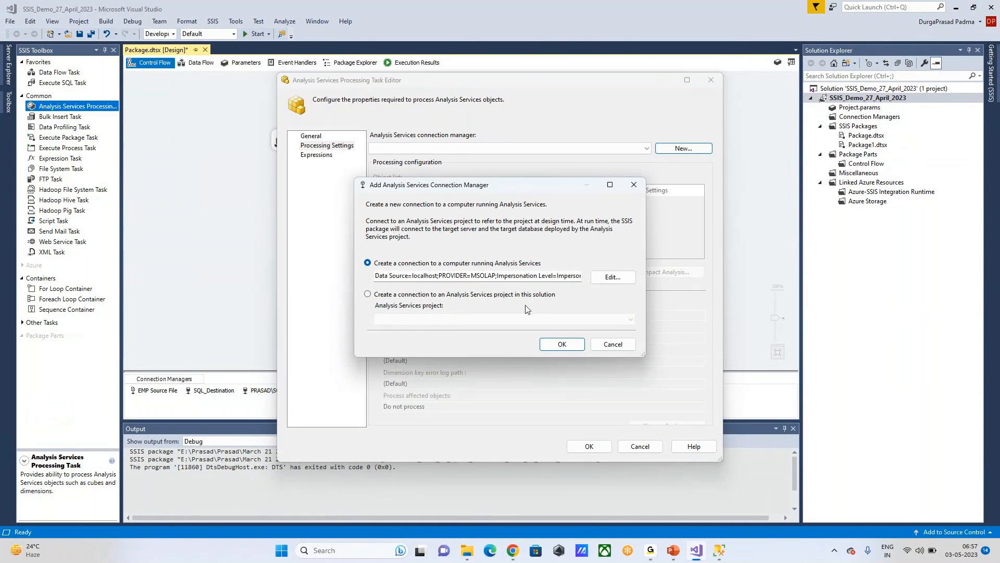
Step: Open the Analysis Services connection details, select the localhost server name, then switch to SSMS
left_click(609, 277)
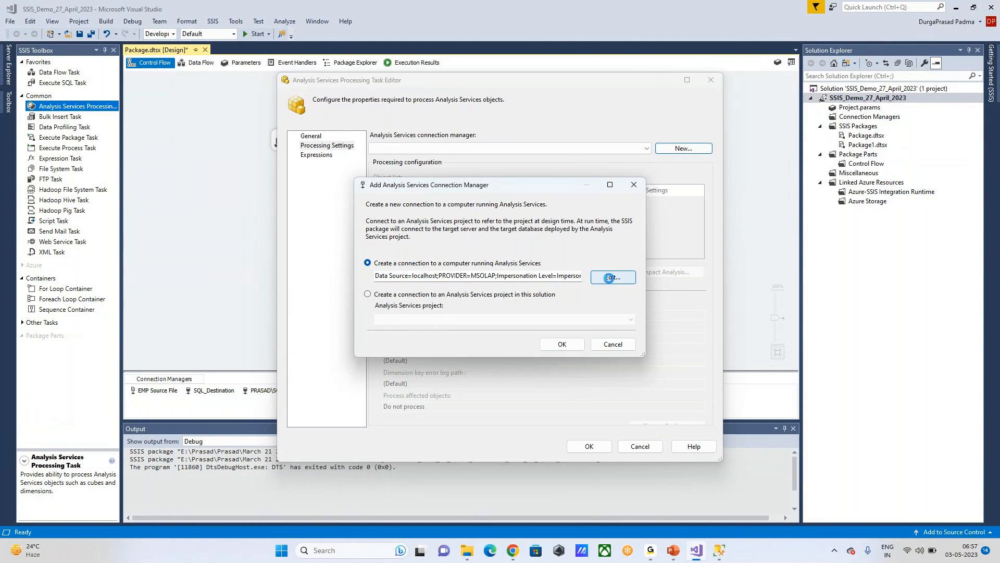
left_click(539, 204)
left_click_drag(539, 204, 407, 204)
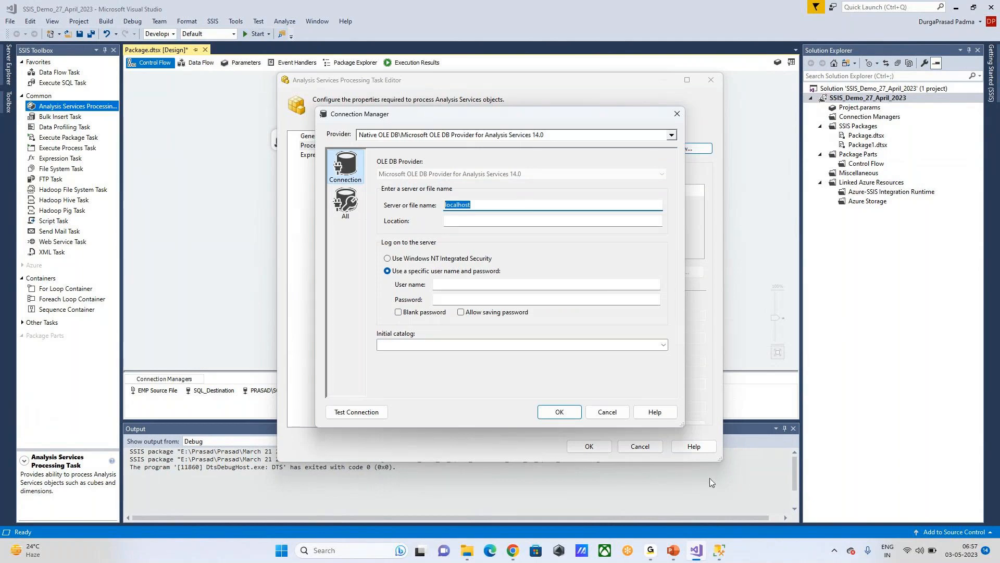
left_click(719, 551)
Step: Connect Object Explorer to the first local Analysis Services instance and check its Databases folder
left_click(6, 83)
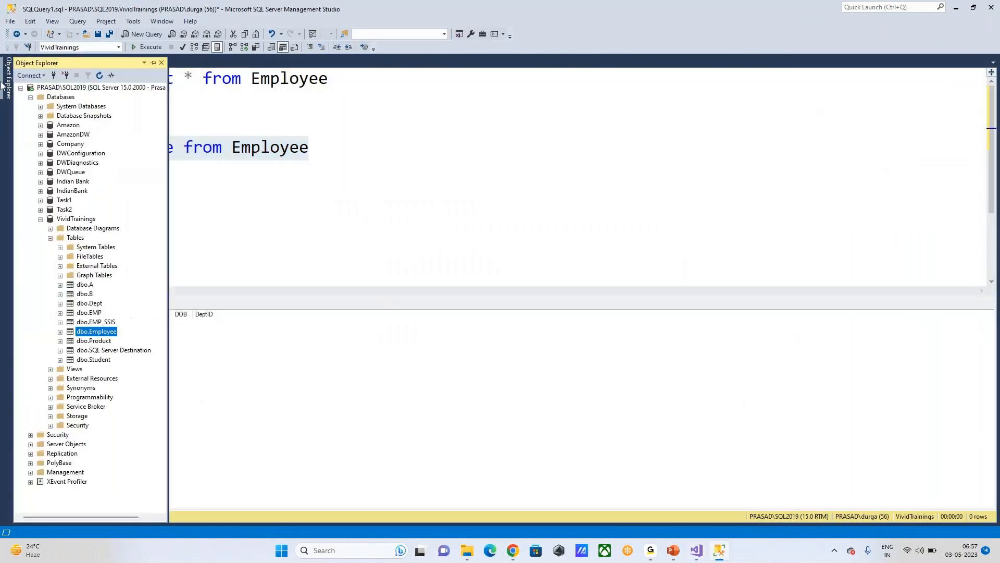
left_click(100, 76)
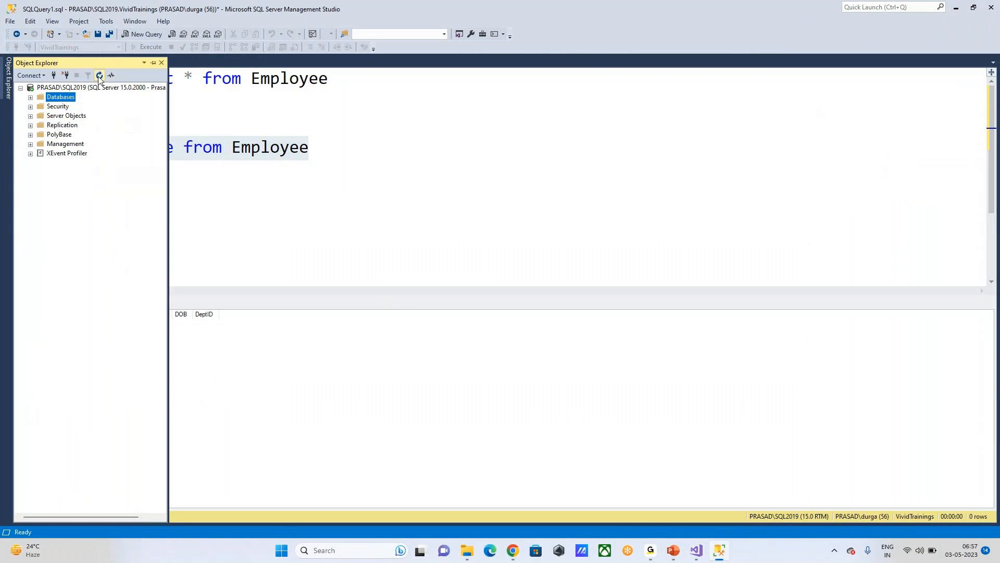
left_click(54, 75)
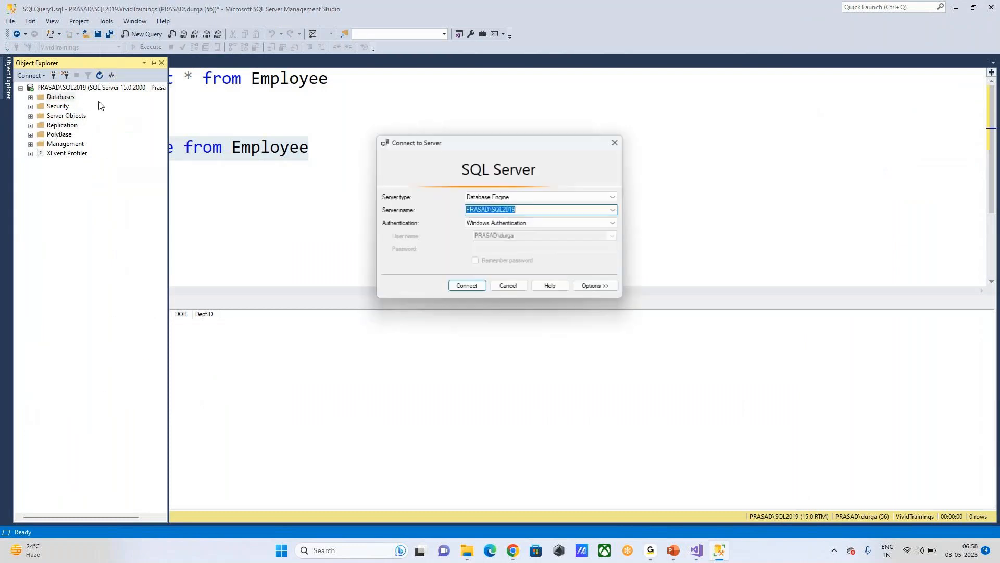
left_click(573, 197)
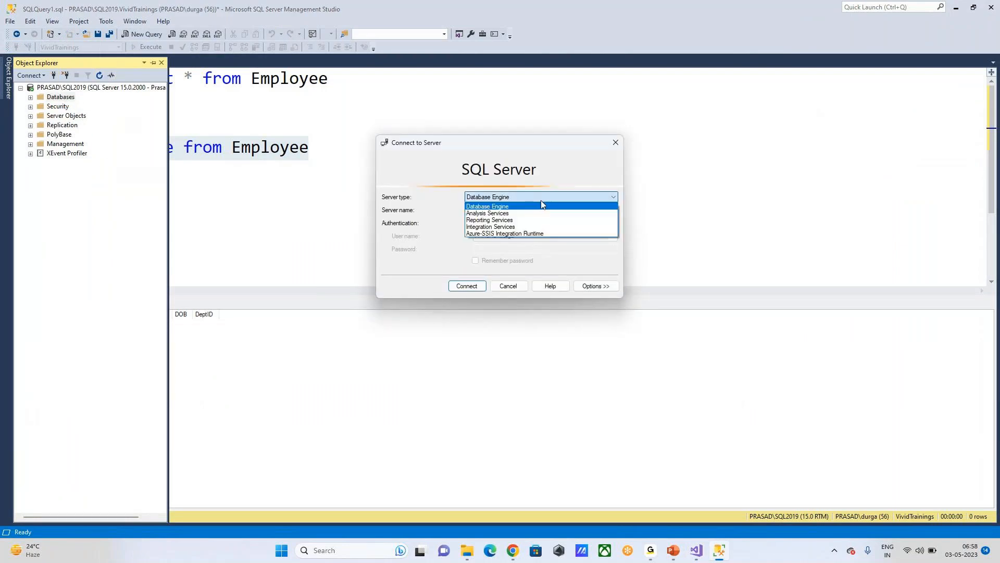
left_click(506, 214)
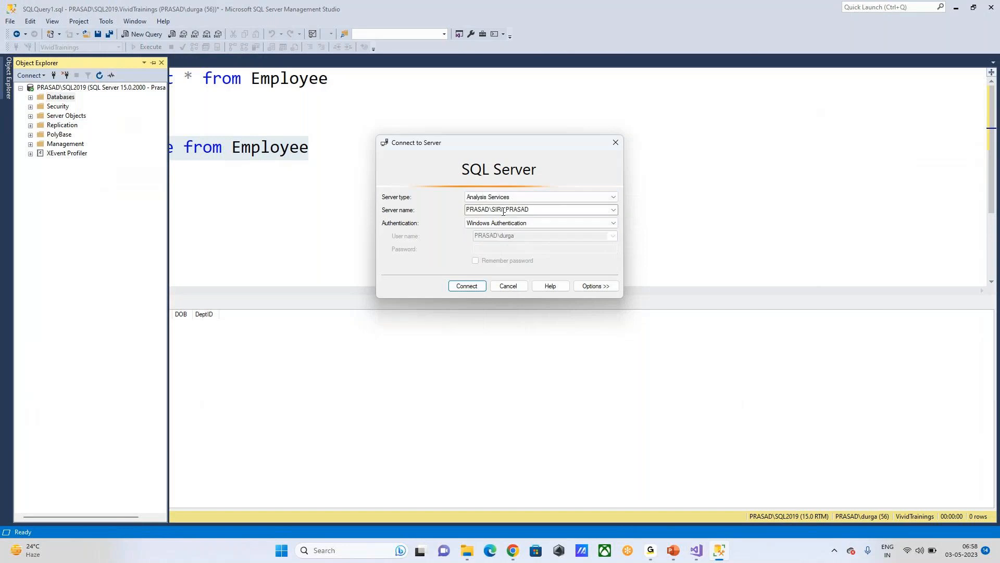
left_click(460, 290)
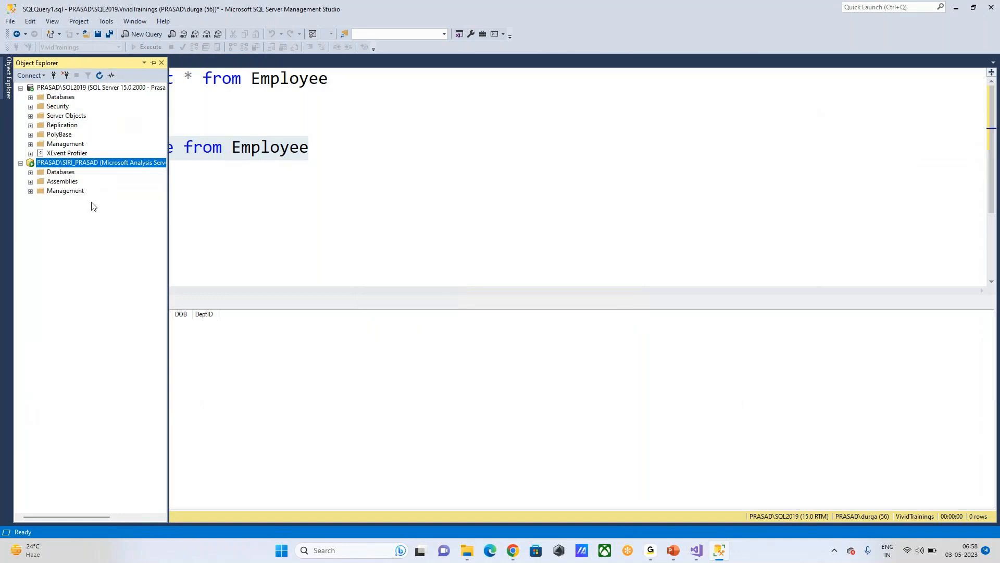
left_click(30, 173)
left_click(57, 173)
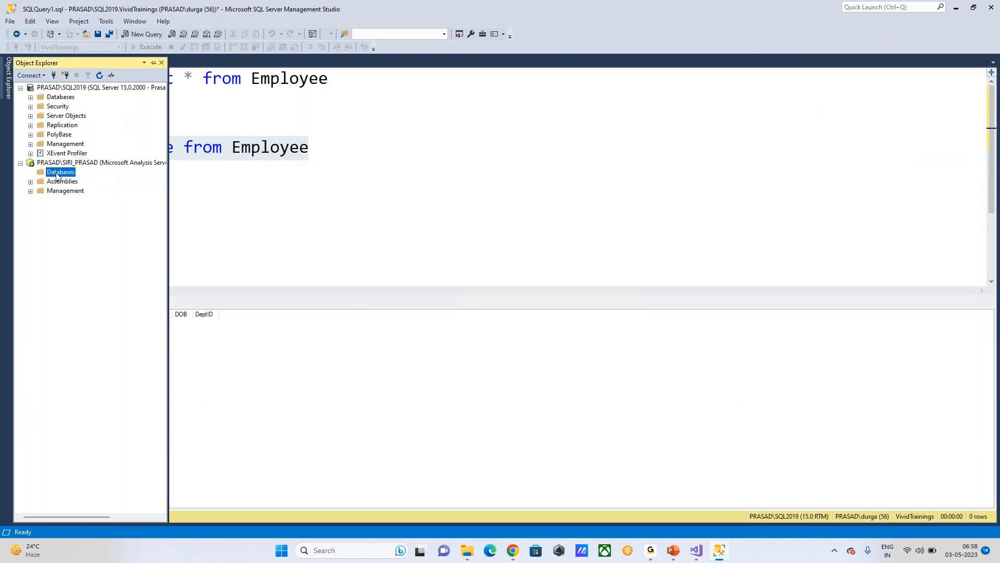
left_click(21, 163)
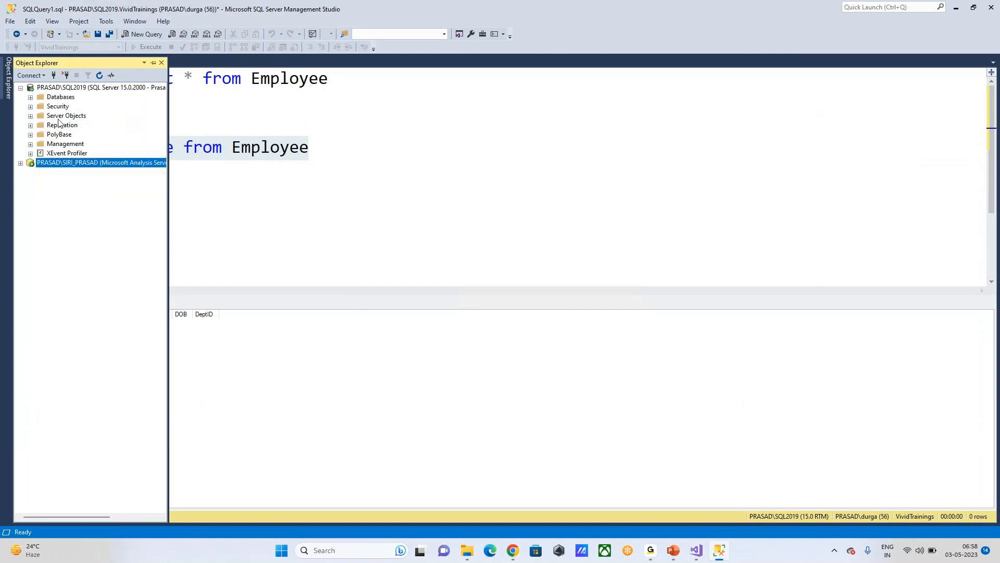
Step: Connect to the other Analysis Services instance chosen from the Server name list
left_click(53, 75)
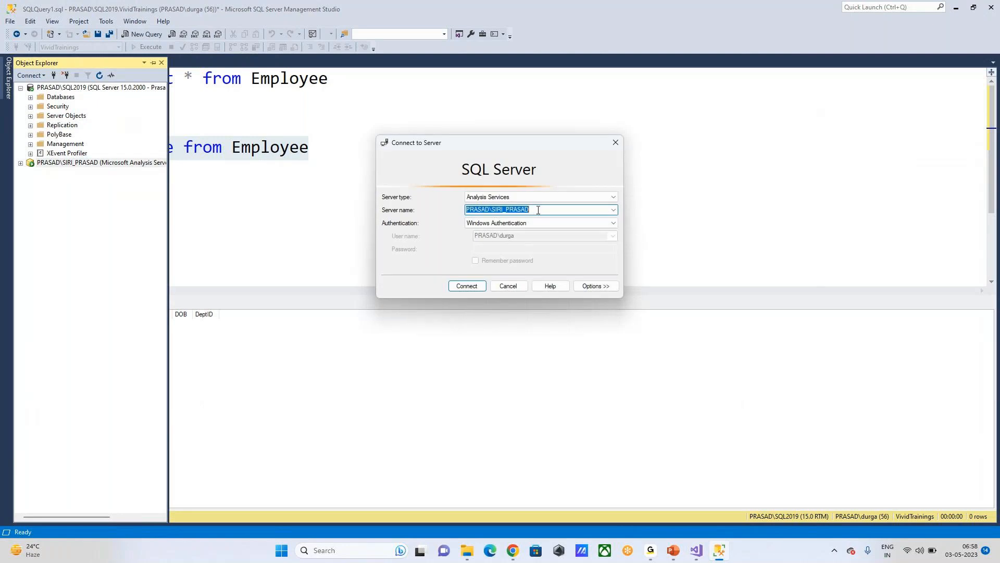
left_click(614, 209)
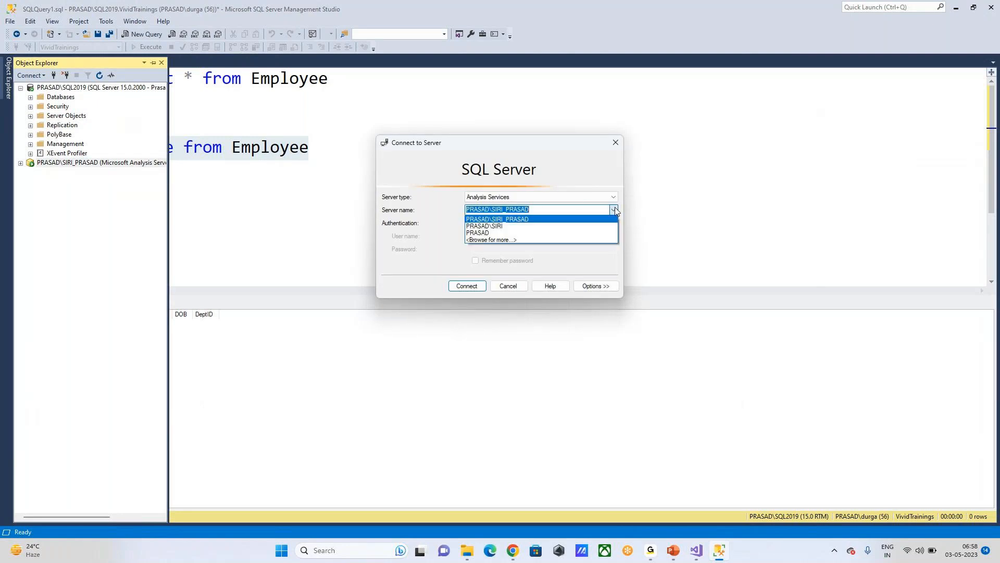
left_click(503, 227)
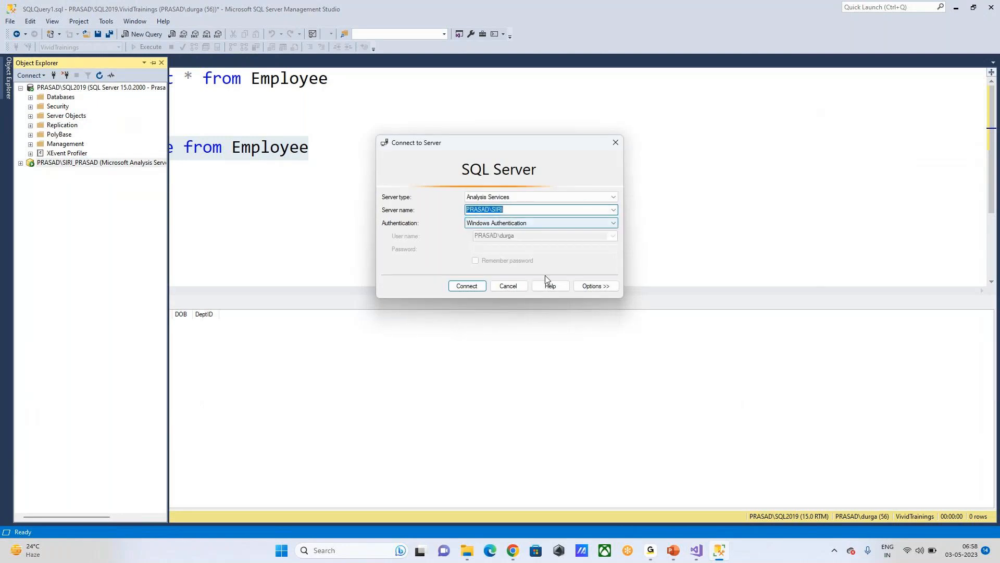
left_click(457, 286)
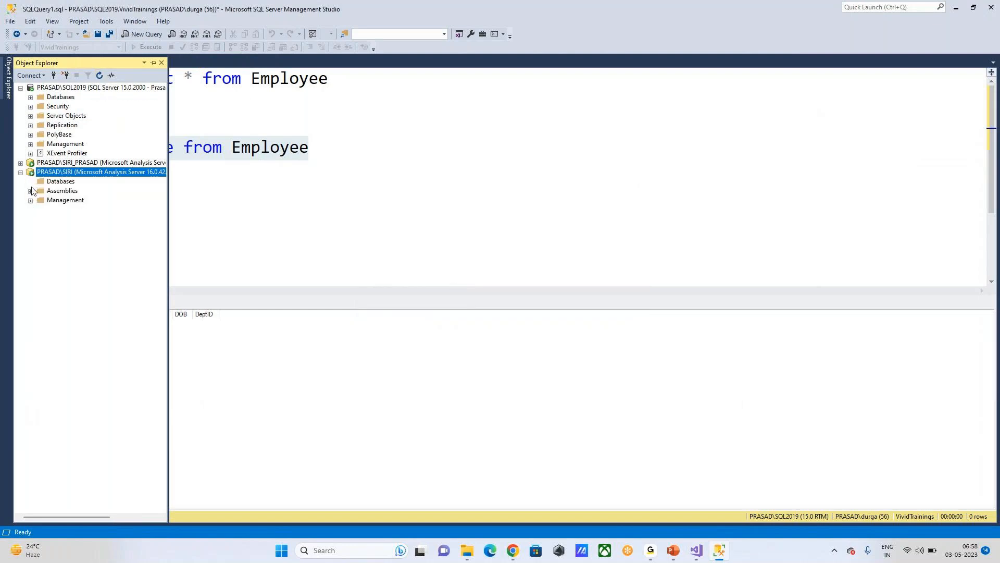
left_click(21, 173)
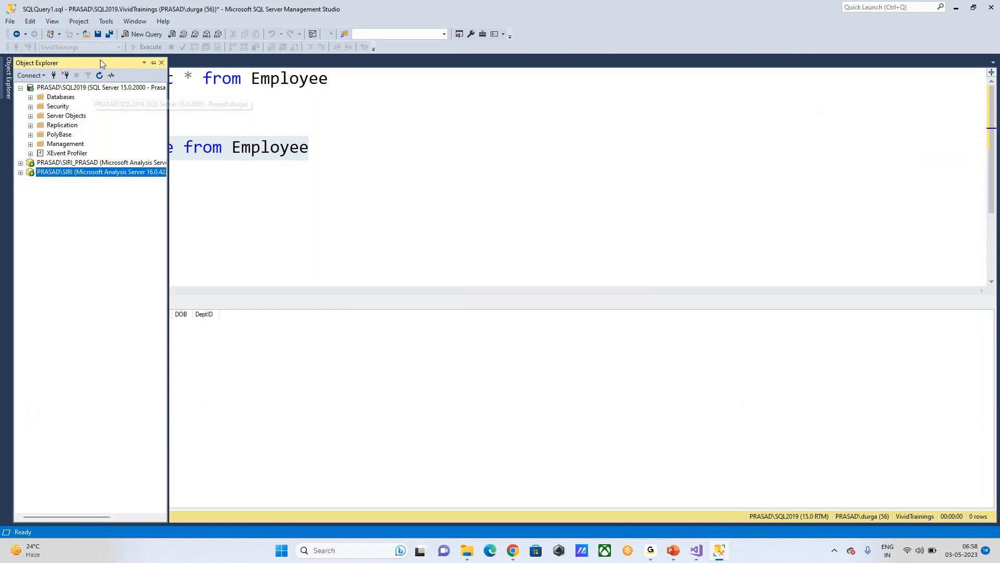
Step: Copy the SQL2019 database engine server name from the Connect to Server dialog, then cancel
left_click(62, 87)
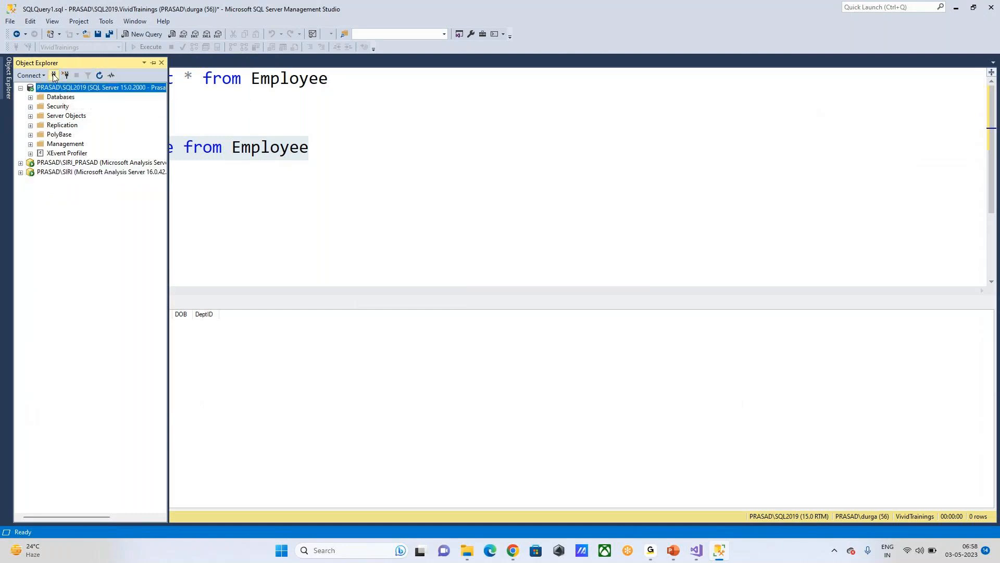
left_click(55, 76)
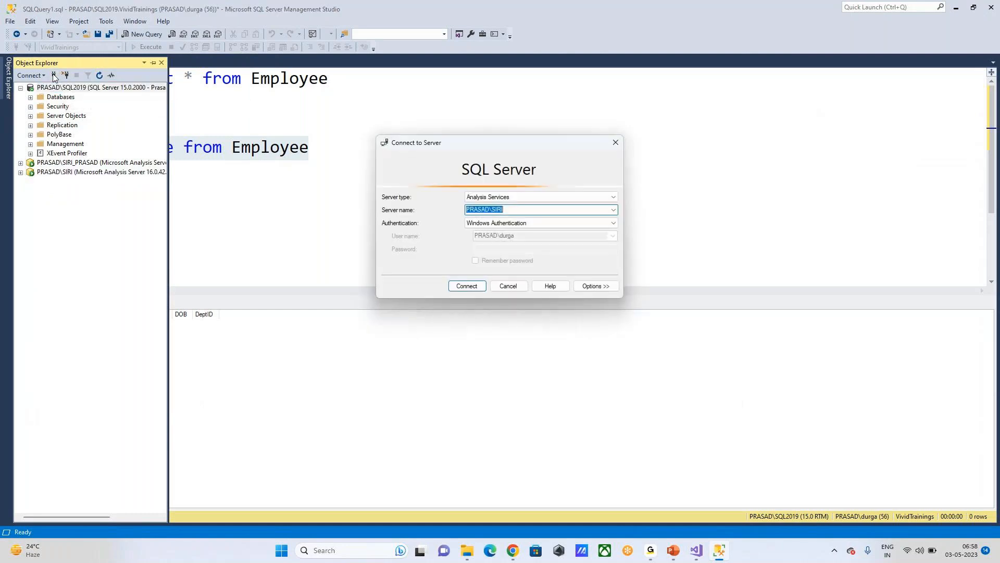
left_click(512, 199)
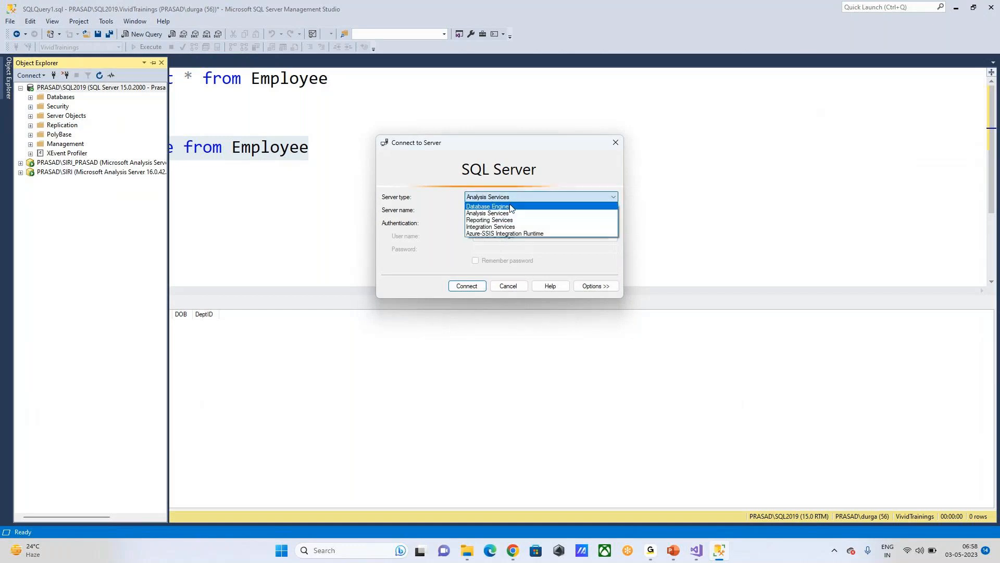
left_click(511, 206)
right_click(537, 209)
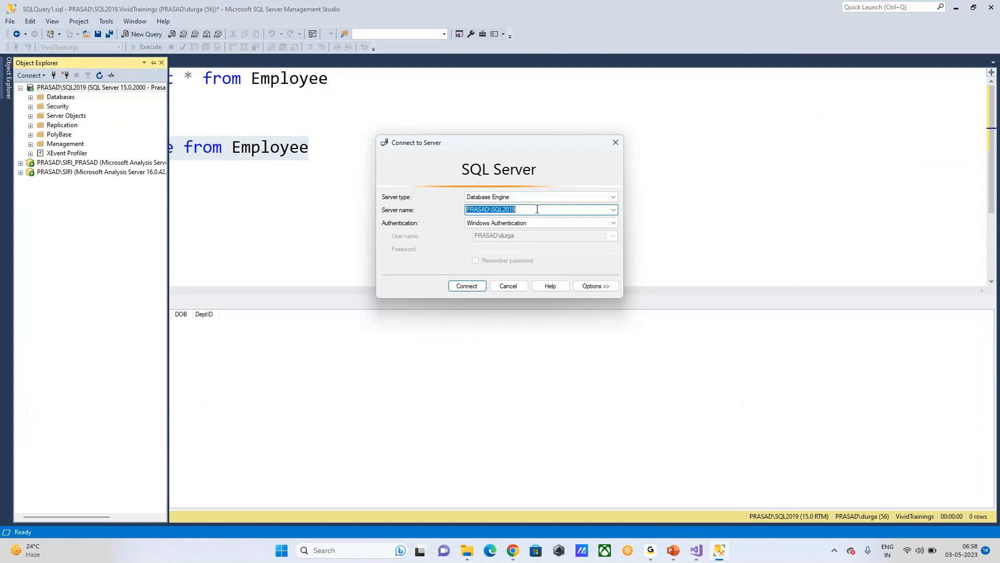
left_click(526, 209)
left_click(613, 210)
key("Escape")
right_click(528, 209)
left_click(561, 245)
left_click(509, 286)
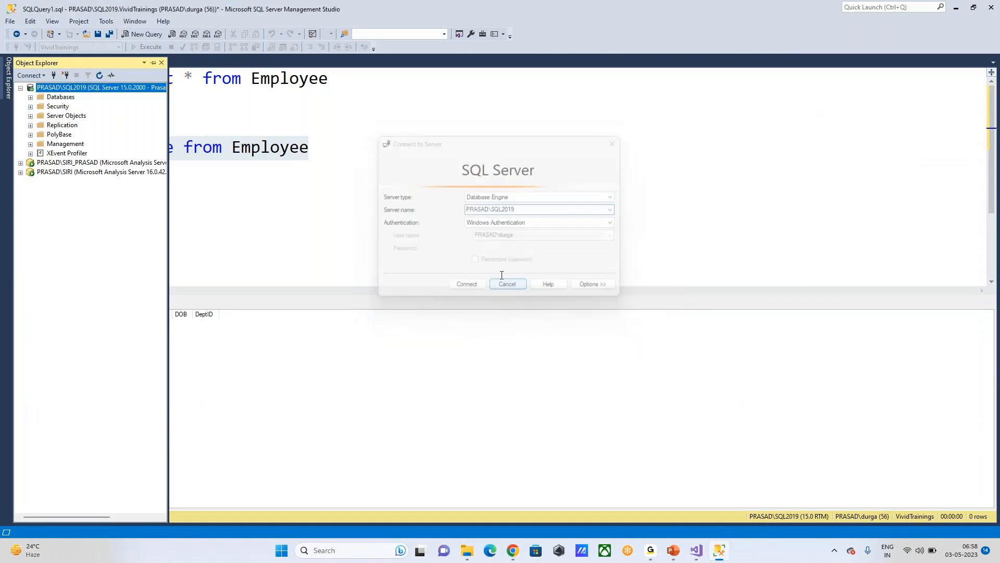
Step: Try connecting Analysis Services to the pasted SQL2019 server name, then dismiss the error and close
left_click(84, 163)
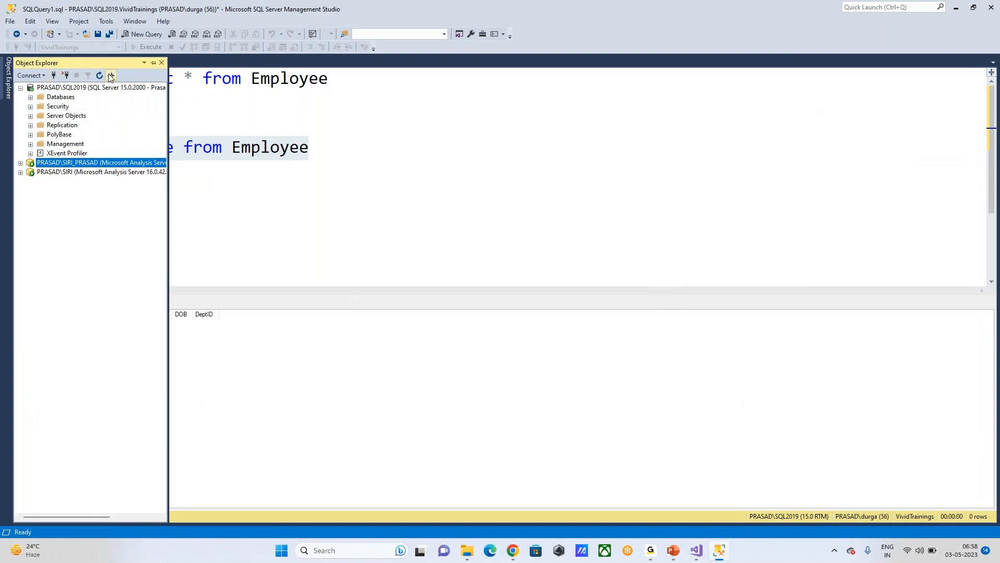
left_click(48, 75)
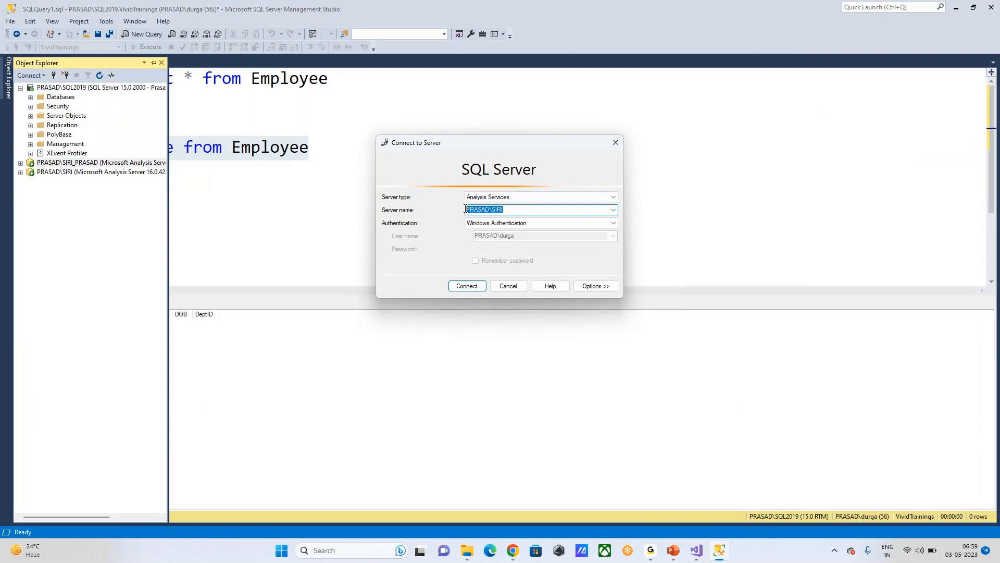
key("ctrl+v")
left_click(471, 286)
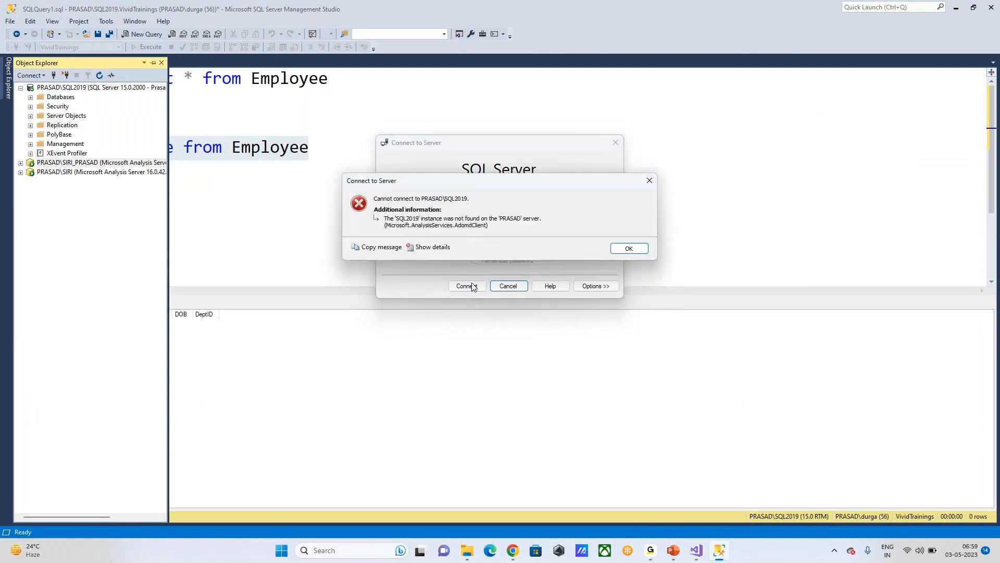
left_click(633, 249)
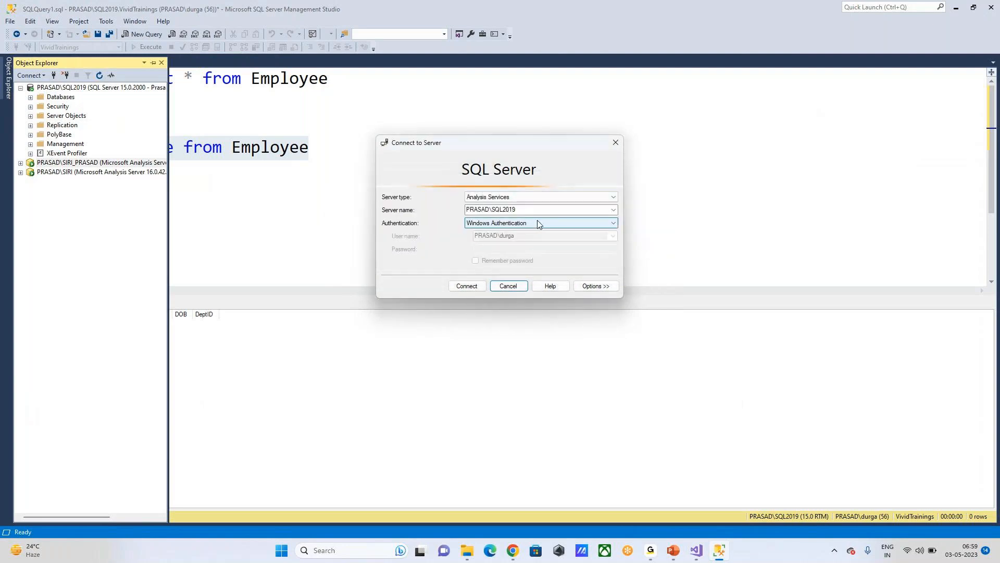
left_click(508, 286)
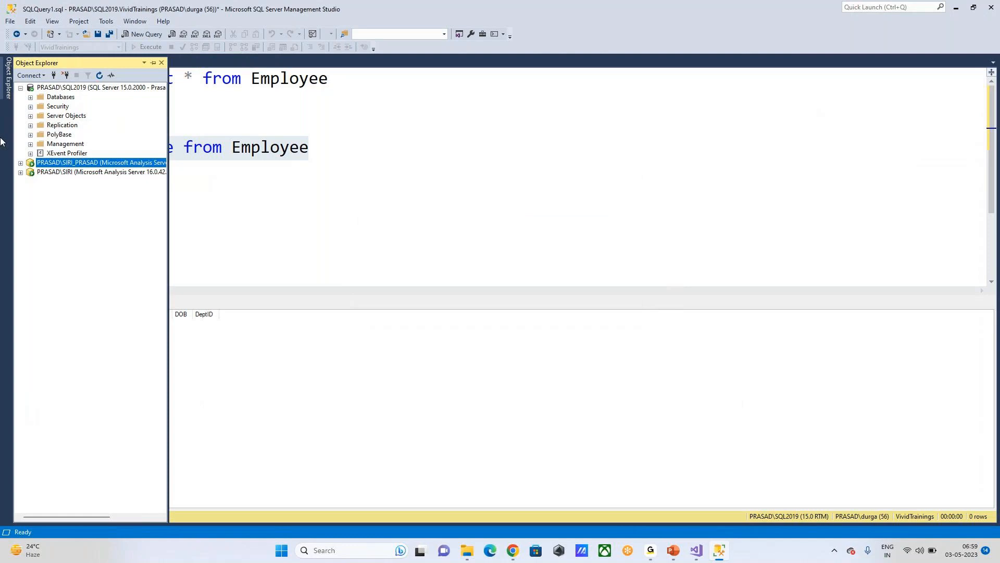
Step: Expand and collapse both Analysis Services servers to review their Databases folders
left_click(20, 162)
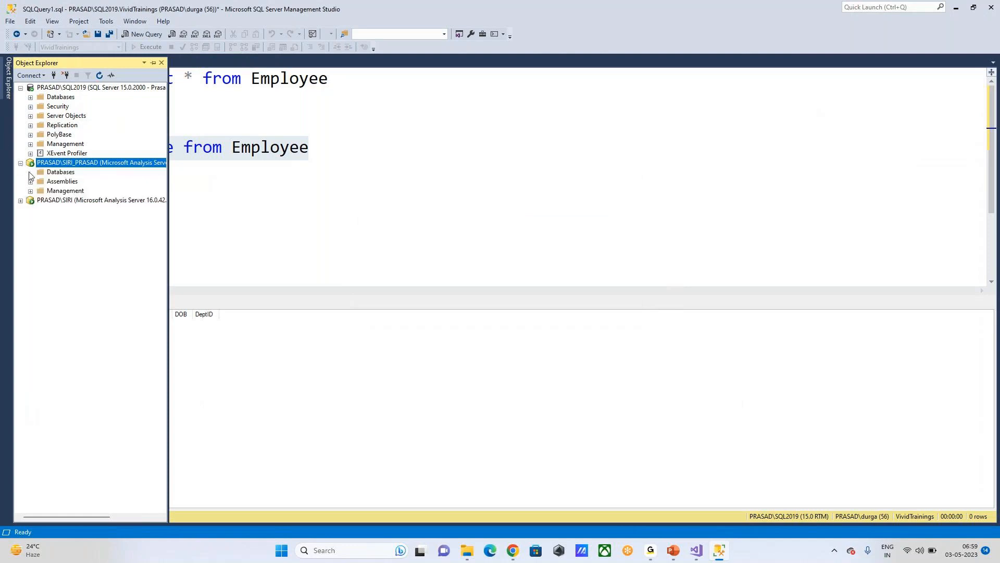
left_click(20, 163)
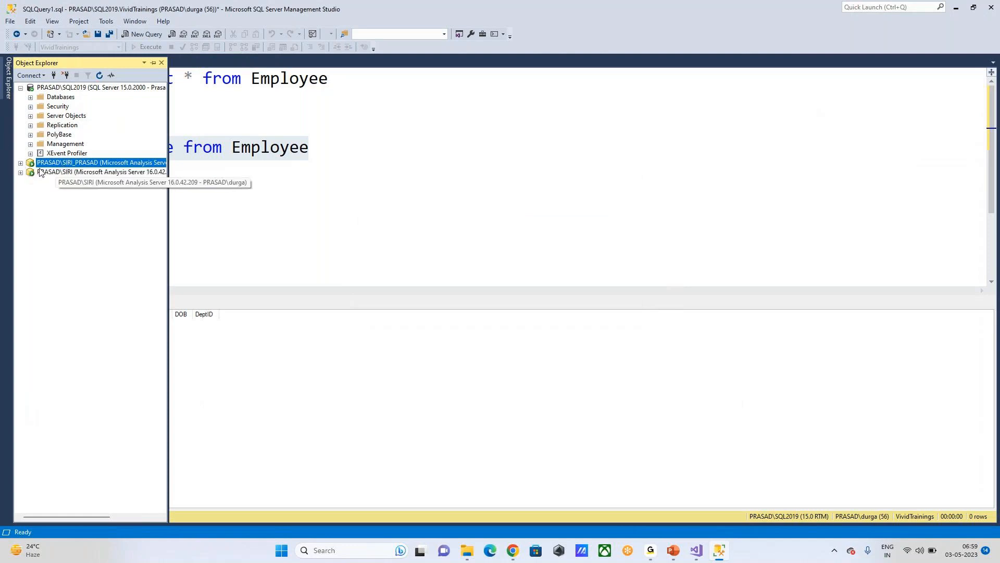
left_click(20, 172)
left_click(59, 181)
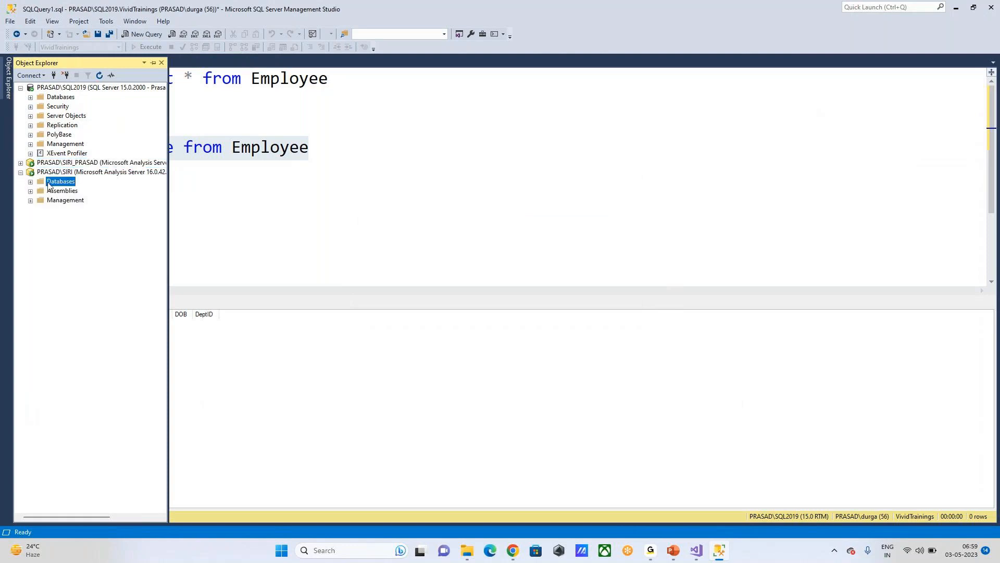
left_click(20, 172)
left_click(65, 163)
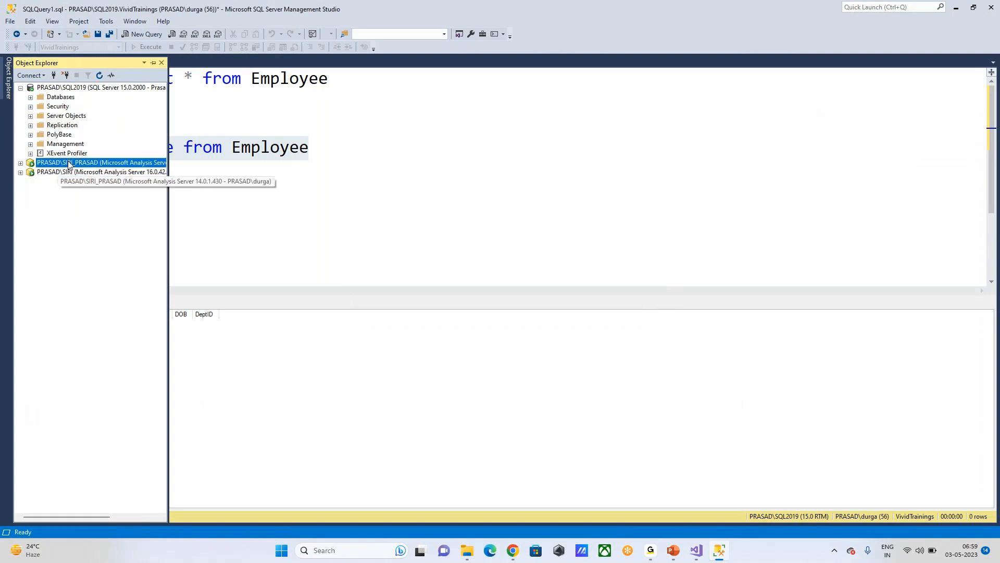
left_click(71, 172)
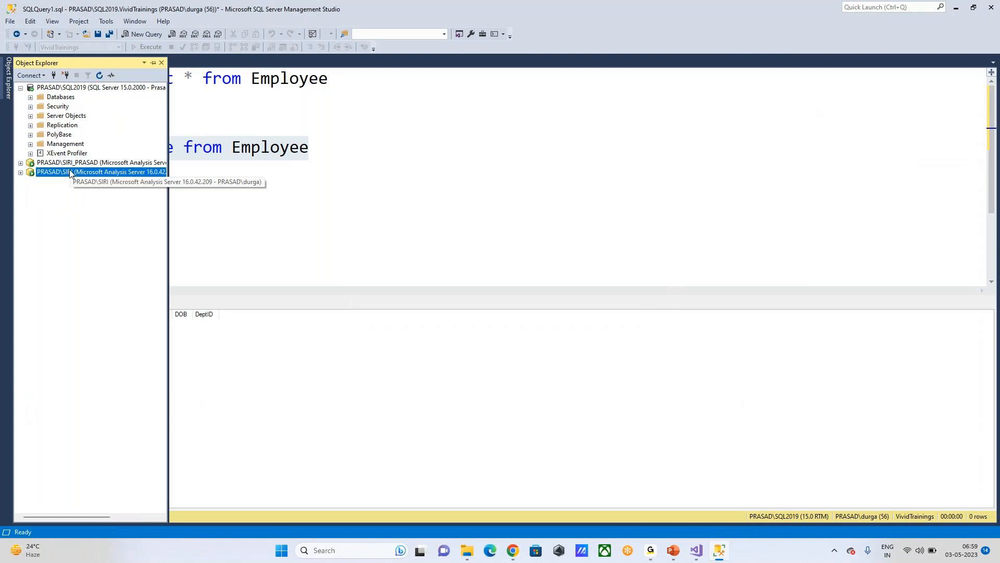
Step: Create the localhost connection with Windows NT Integrated Security and dismiss the cannot-connect message
left_click(697, 550)
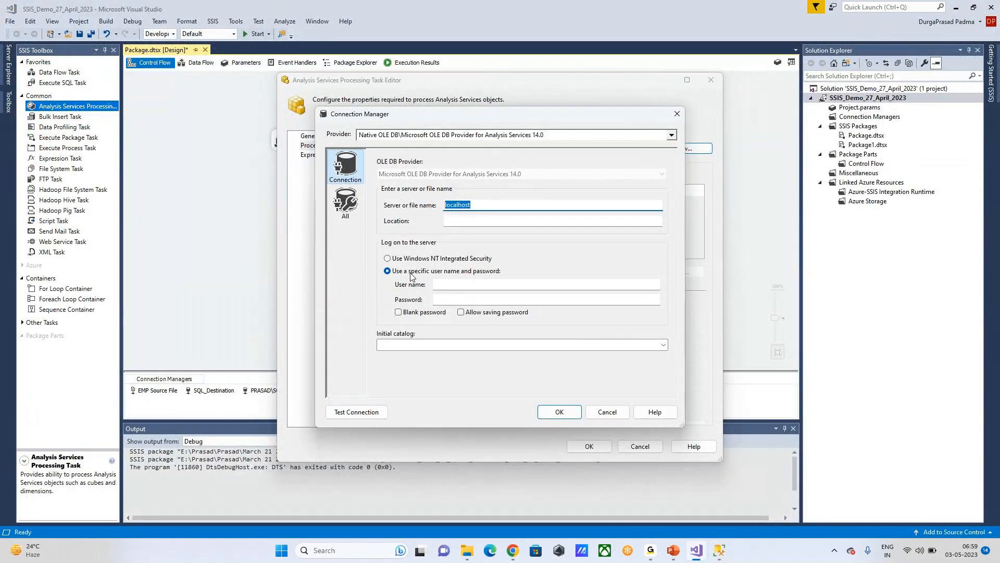
left_click(387, 259)
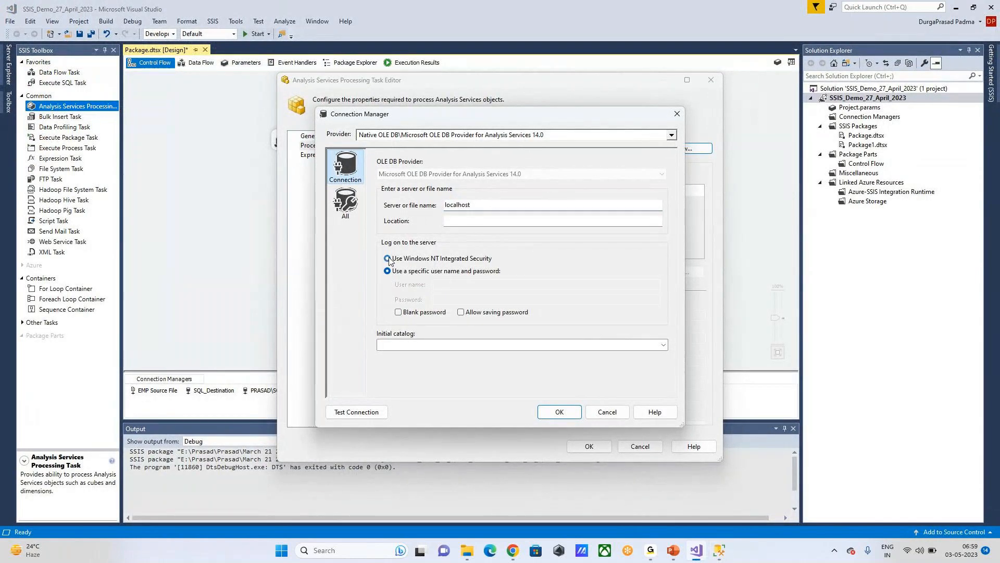
left_click(665, 344)
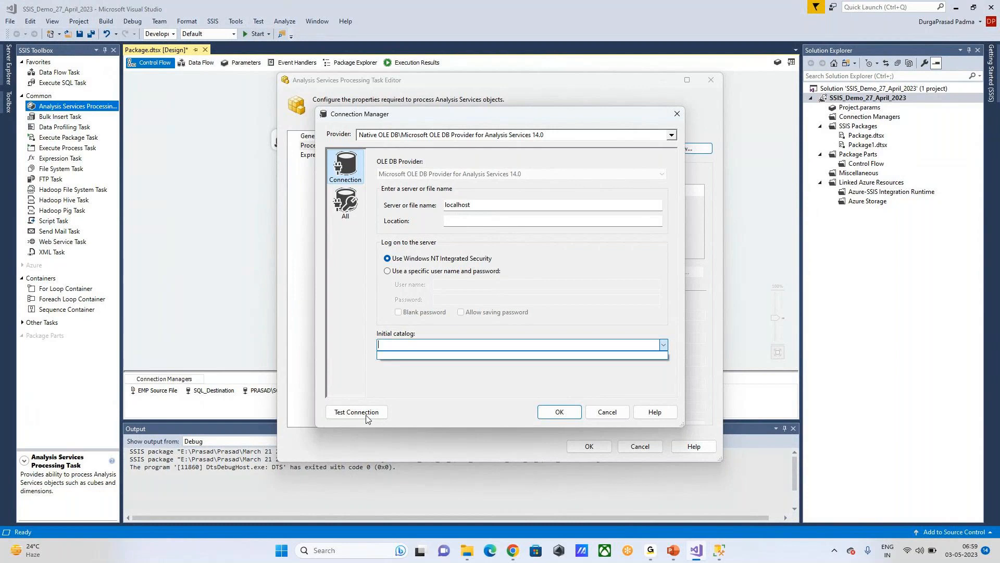
left_click(618, 412)
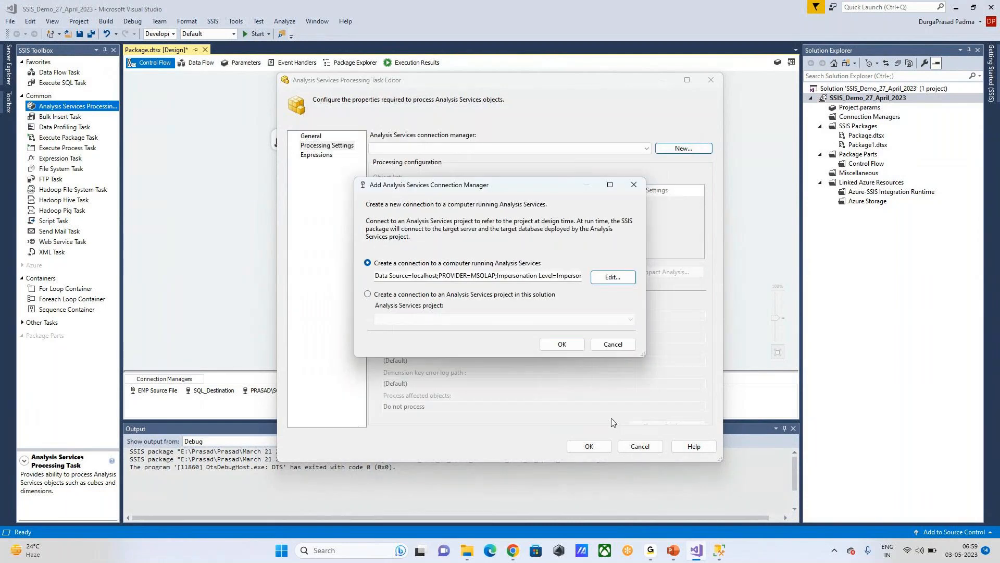
left_click(575, 348)
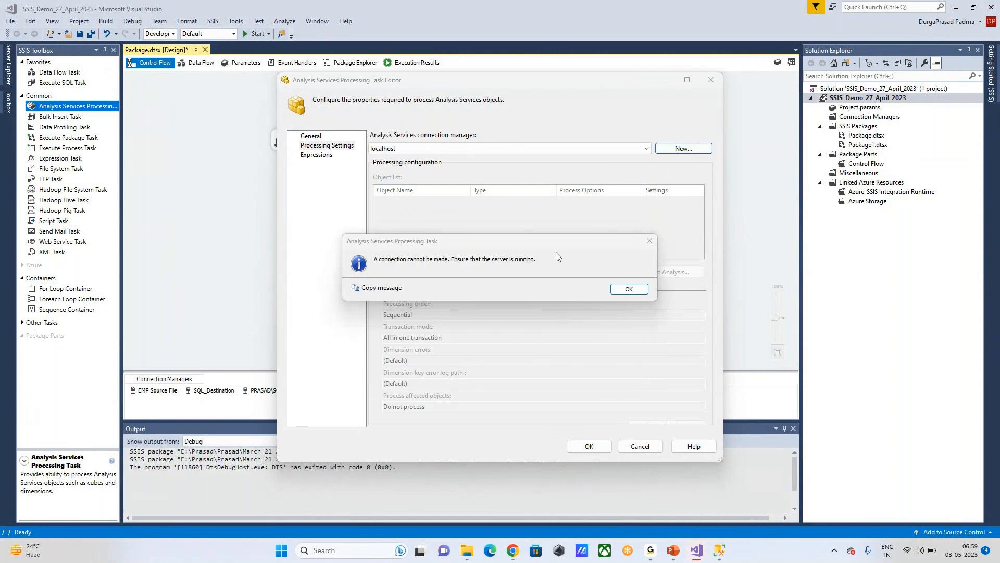
left_click(622, 287)
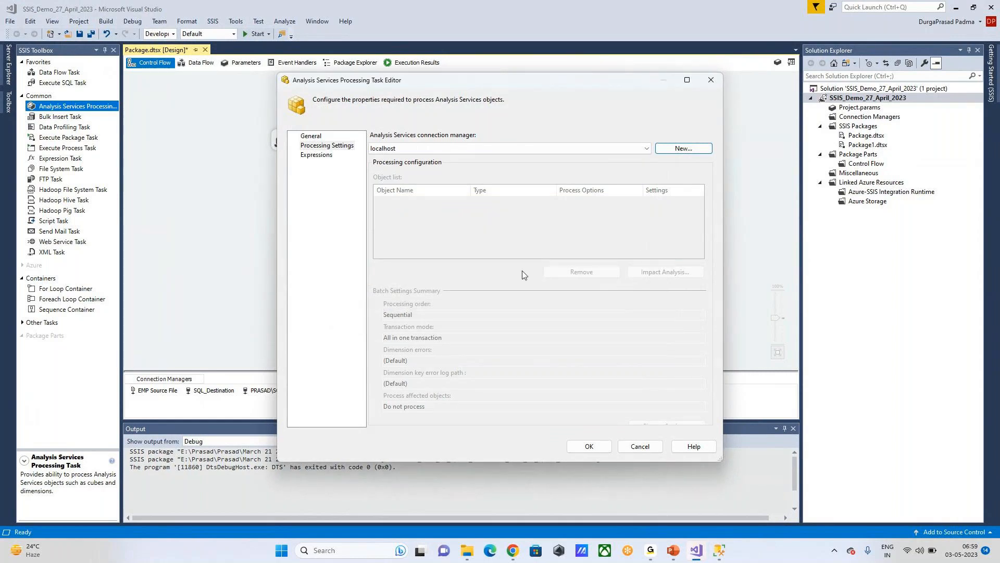
Step: Cancel the processing task editor and delete the localhost connection manager
left_click(589, 446)
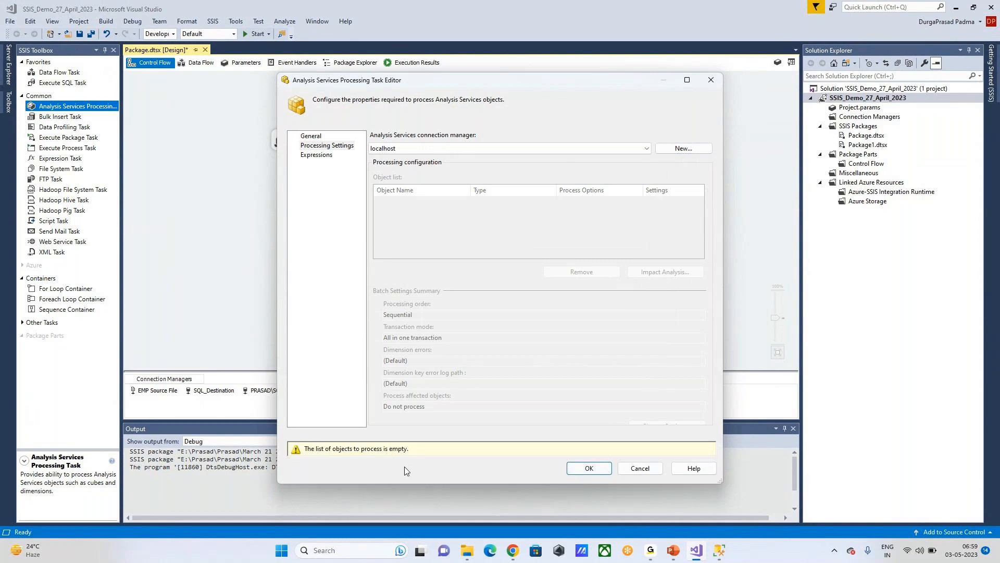
left_click(640, 468)
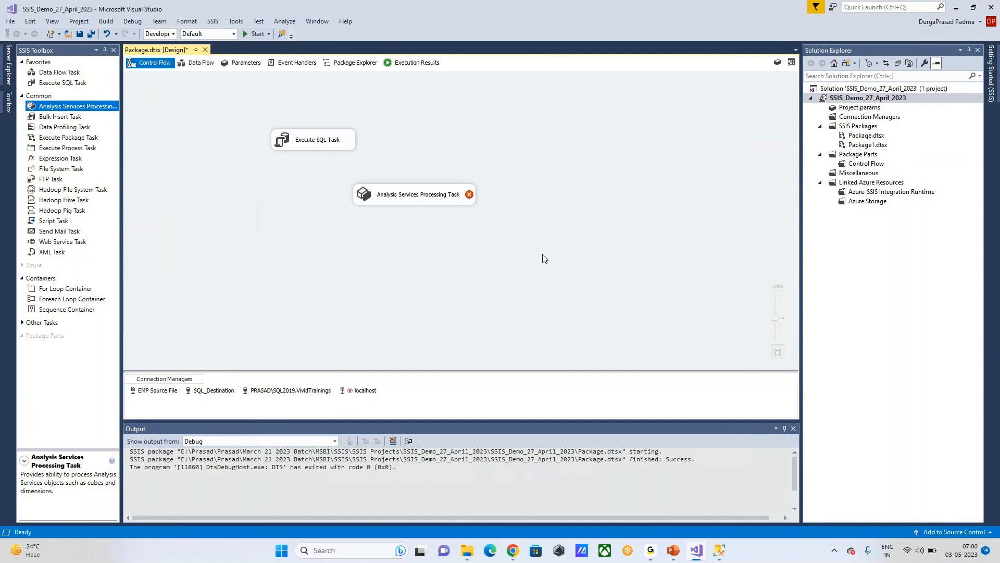
left_click(363, 396)
right_click(360, 394)
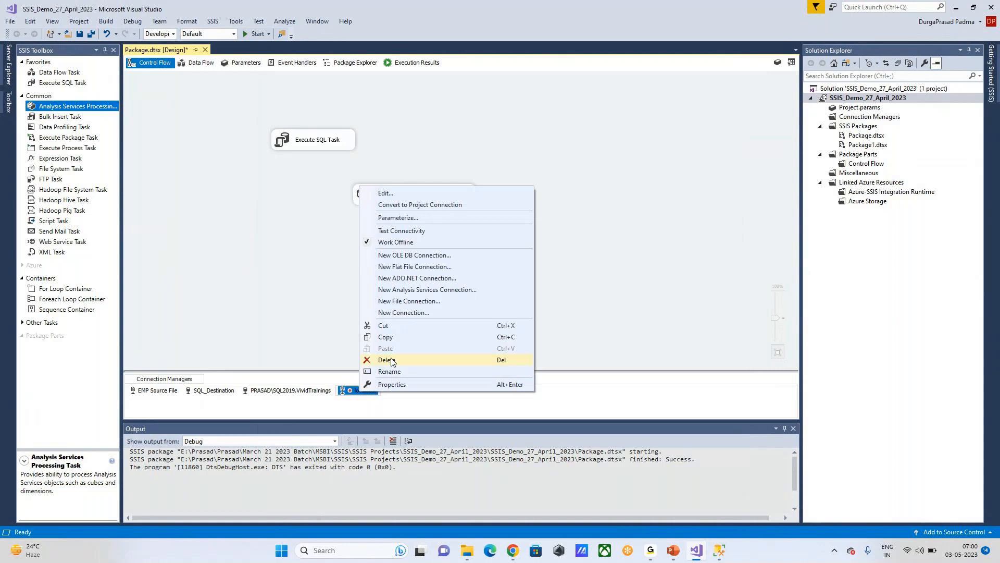
left_click(392, 360)
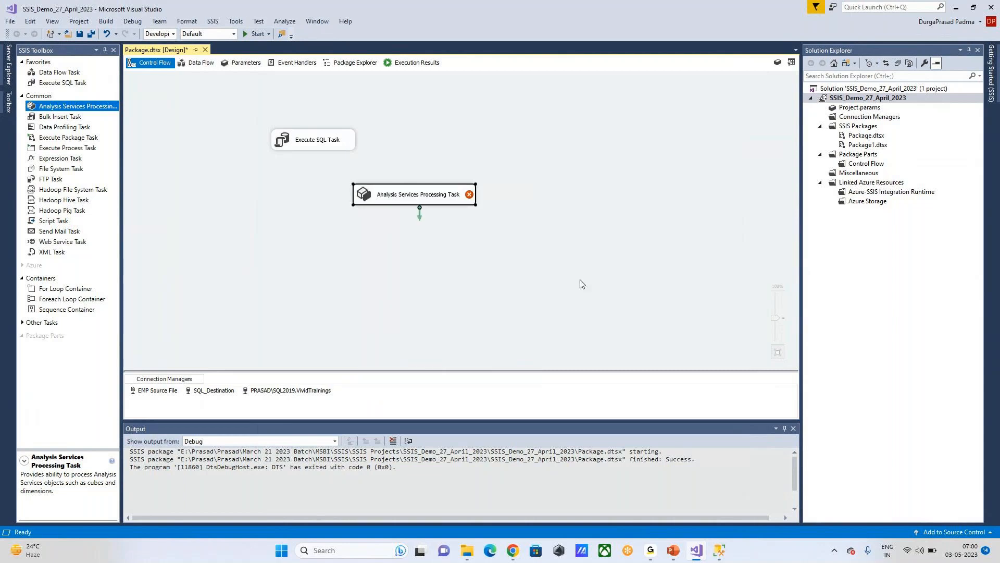
Step: Delete the Analysis Services Processing Task, SQL_Destination and EMP Source File, then hide the Output pane
key("Delete")
left_click(218, 391)
left_click(341, 300)
left_click(219, 394)
key("Delete")
left_click(157, 391)
key("Delete")
left_click(311, 290)
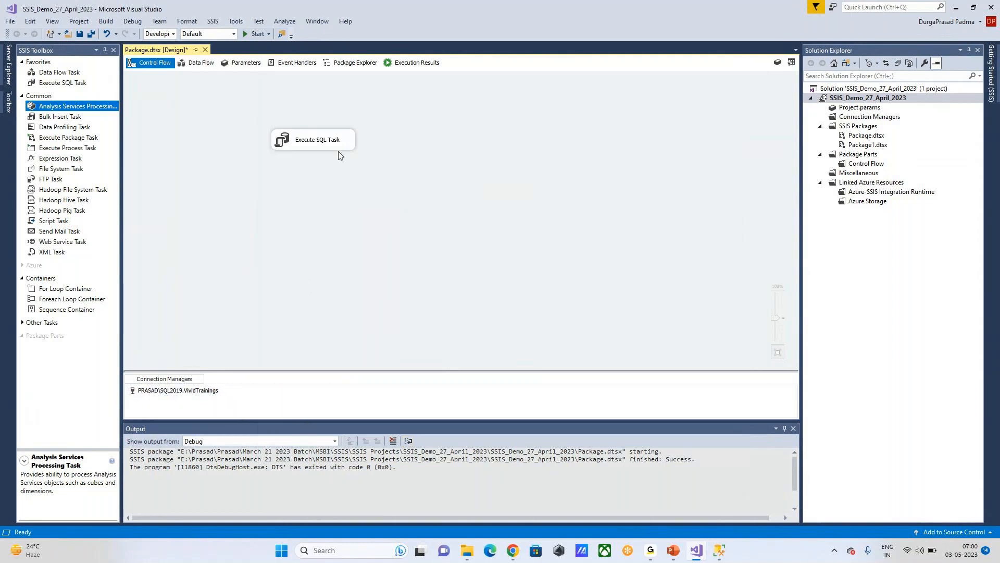
left_click(793, 428)
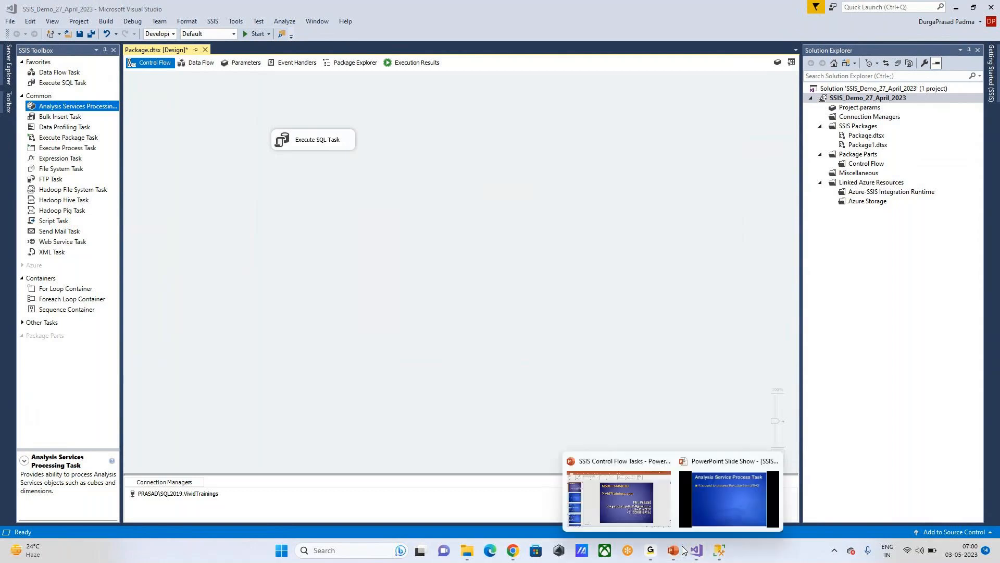
Step: Return to the PowerPoint slide show and advance to the Bulk Insert Task slide
left_click(729, 492)
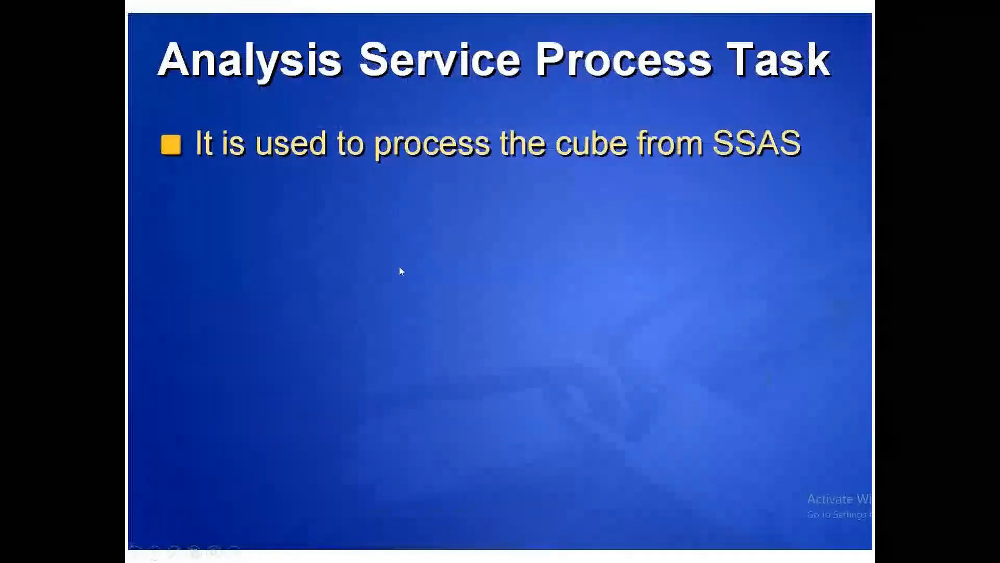
left_click(454, 237)
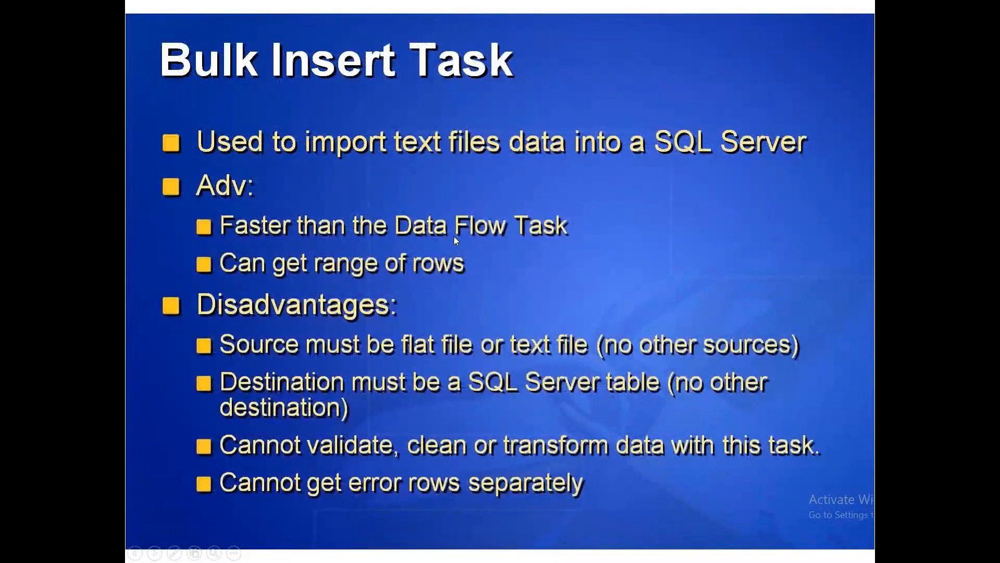
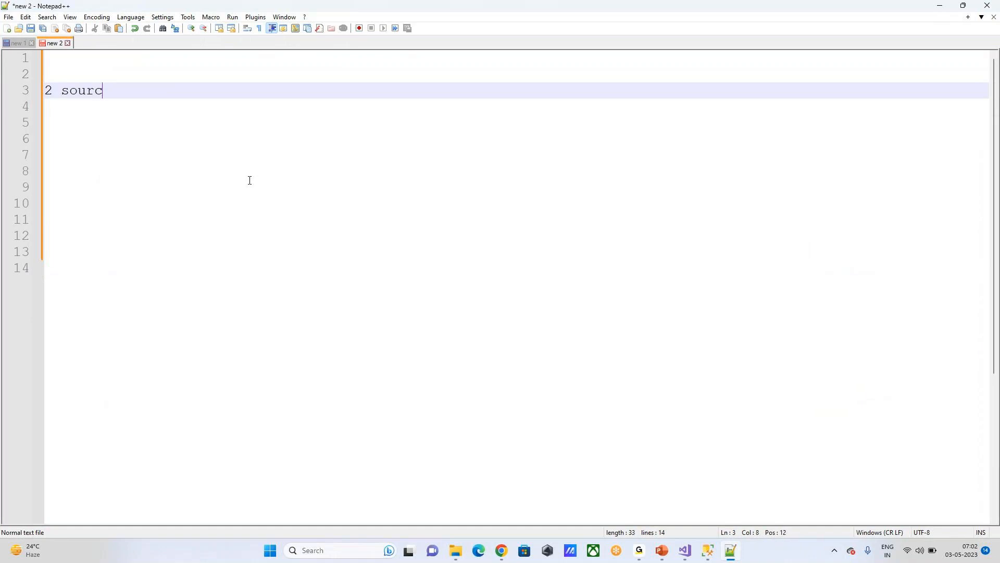
Step: Note '2 source files' and list '1) Excel FIle' and '2) Notepad File' below it
type("s")
key("Return")
key("Return")
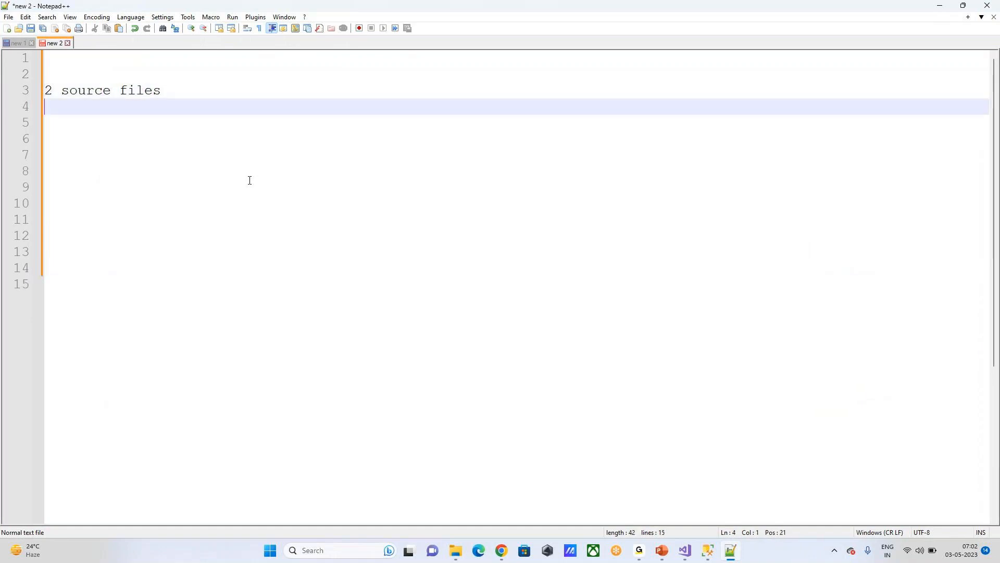
type("1) Ex")
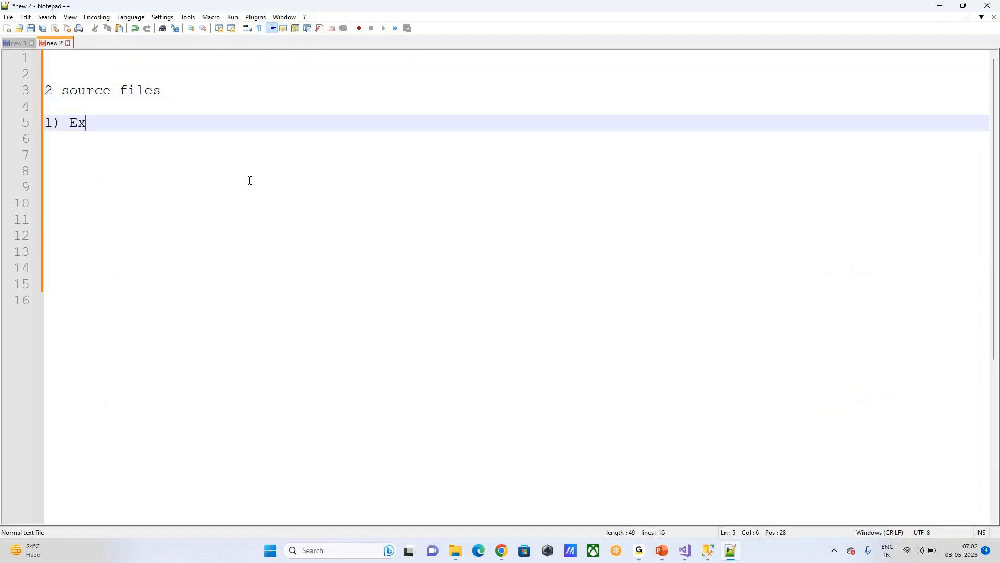
type("cel FIle")
key("Return")
type("2) ")
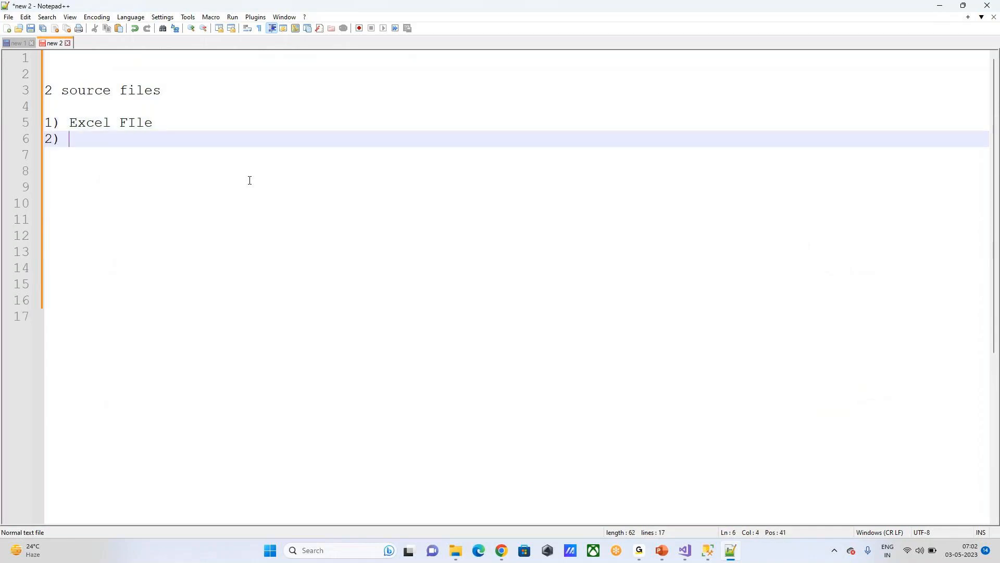
type("Notepad File")
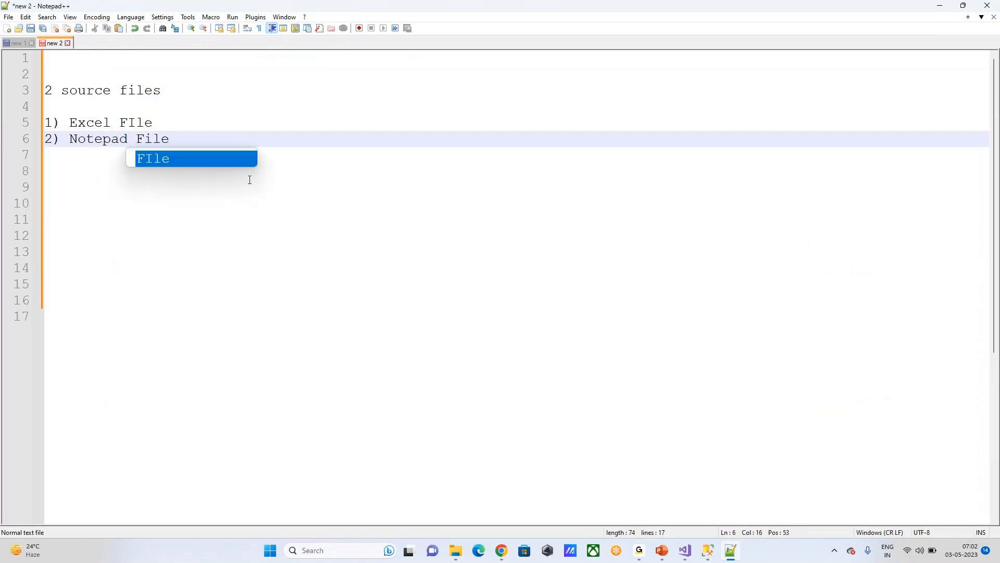
Step: Add the task line 'Create 2 packages to load the file data into a destination' below the list
left_click(250, 180)
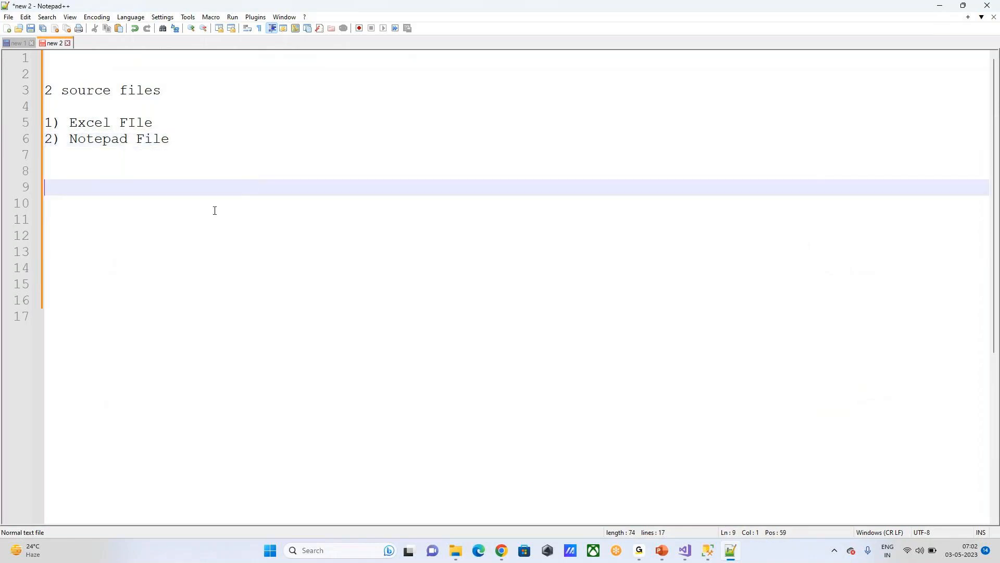
left_click_drag(198, 126, 26, 130)
left_click_drag(182, 140, 44, 144)
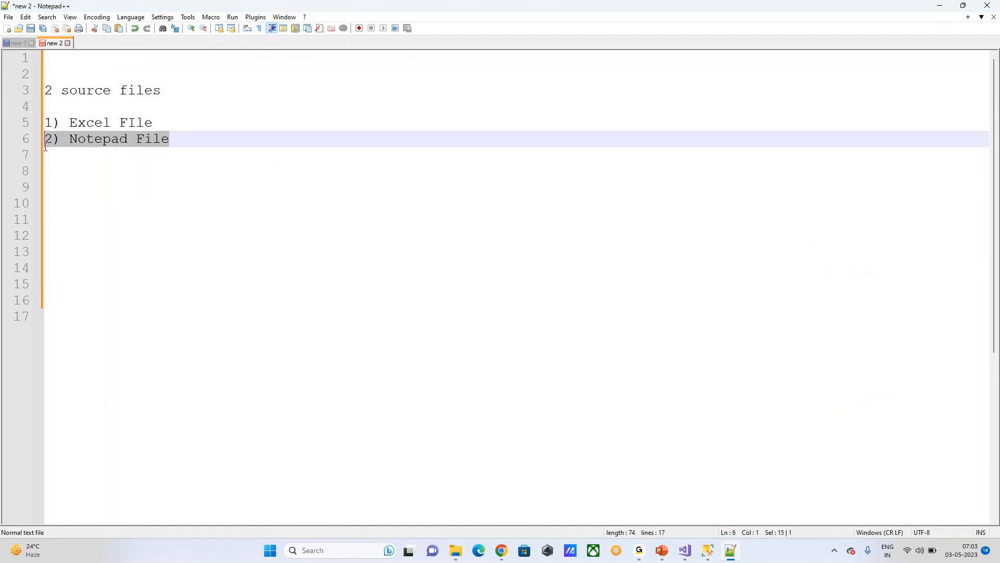
left_click(176, 165)
left_click_drag(168, 128, 33, 125)
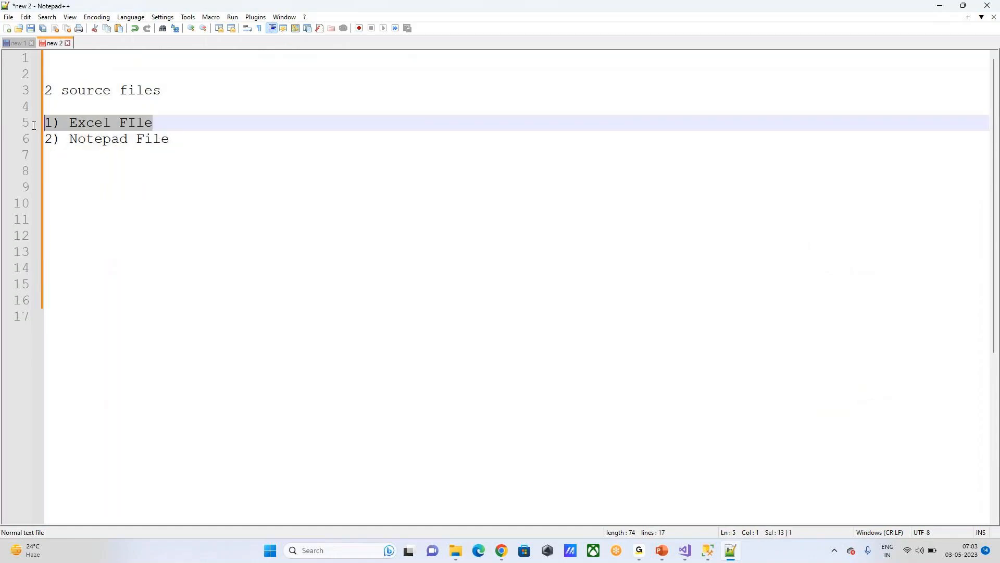
left_click_drag(212, 143, 3, 145)
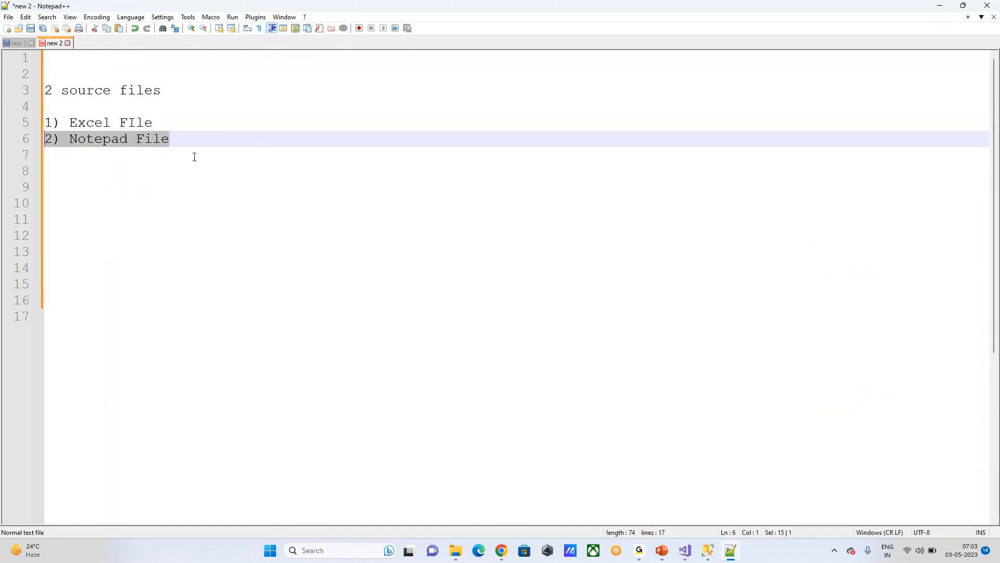
left_click(78, 187)
type("Create")
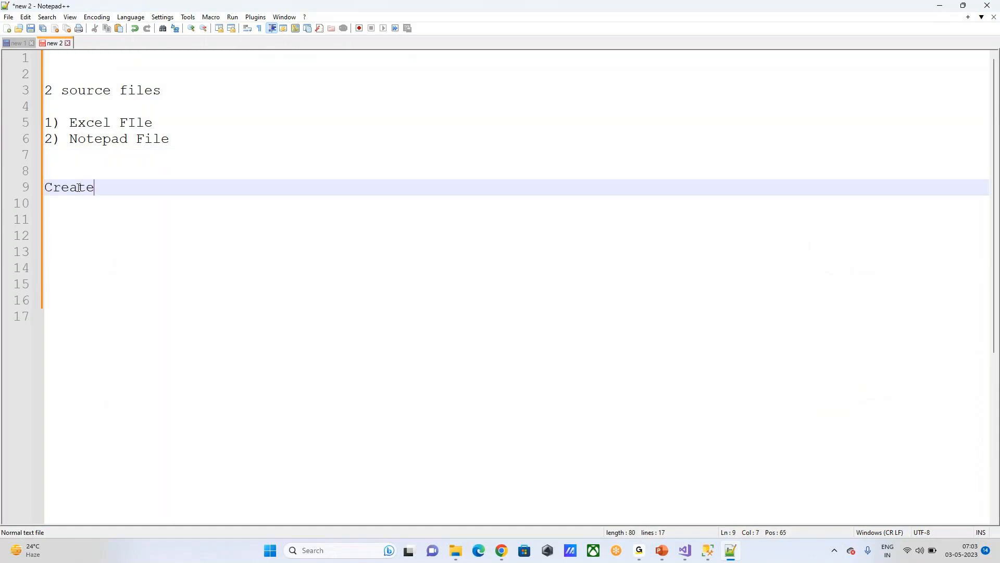
type(" 2 packages to loac")
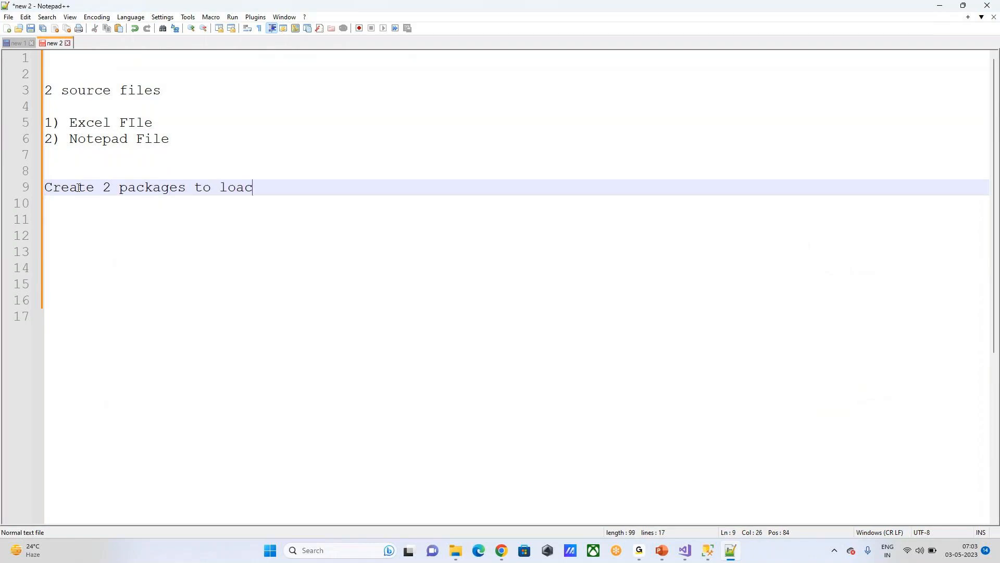
type(" the file data into a destination")
key("Return")
key("Return")
key("Return")
key("Return")
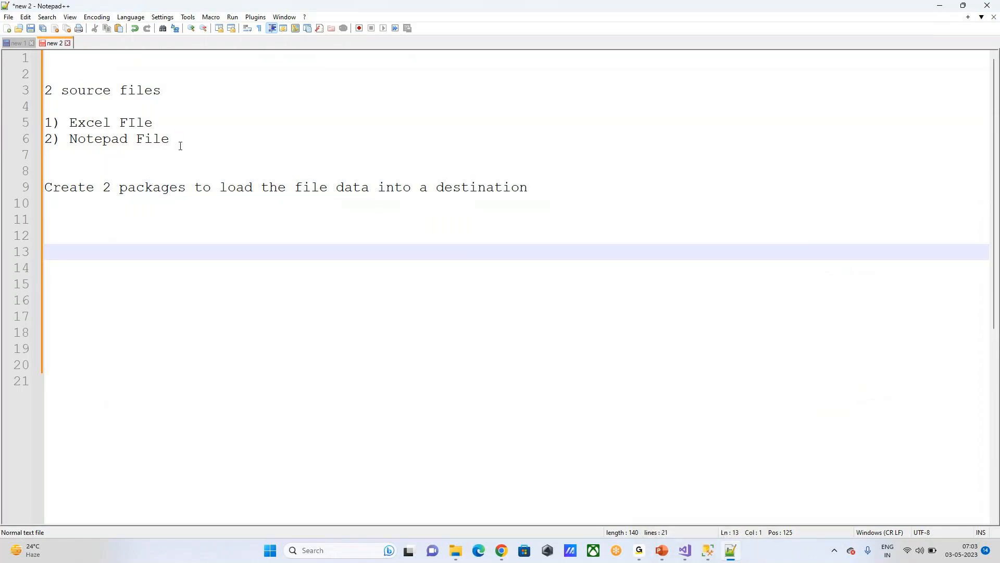
left_click_drag(188, 141, 38, 127)
left_click(255, 136)
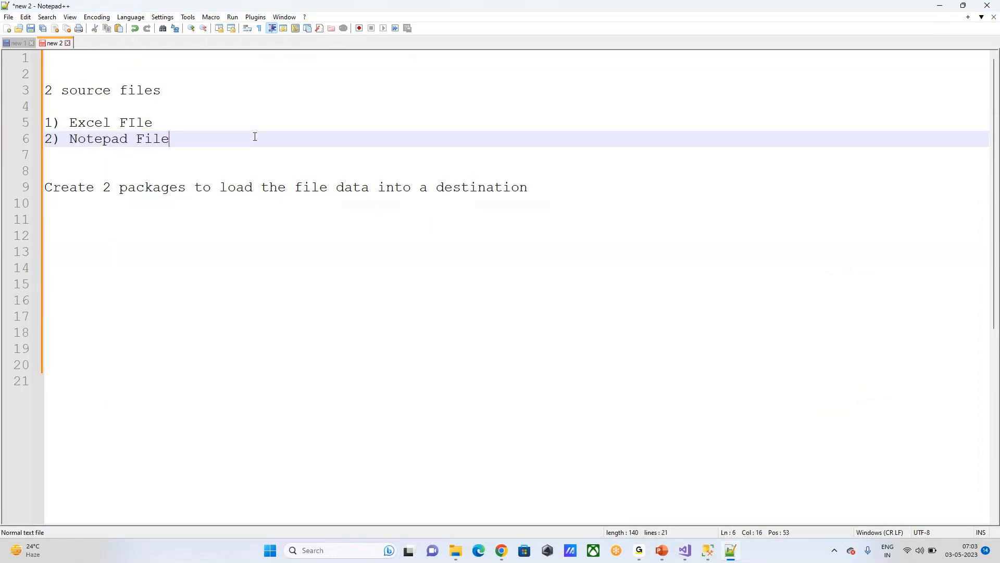
left_click_drag(194, 143, 9, 131)
left_click(196, 155)
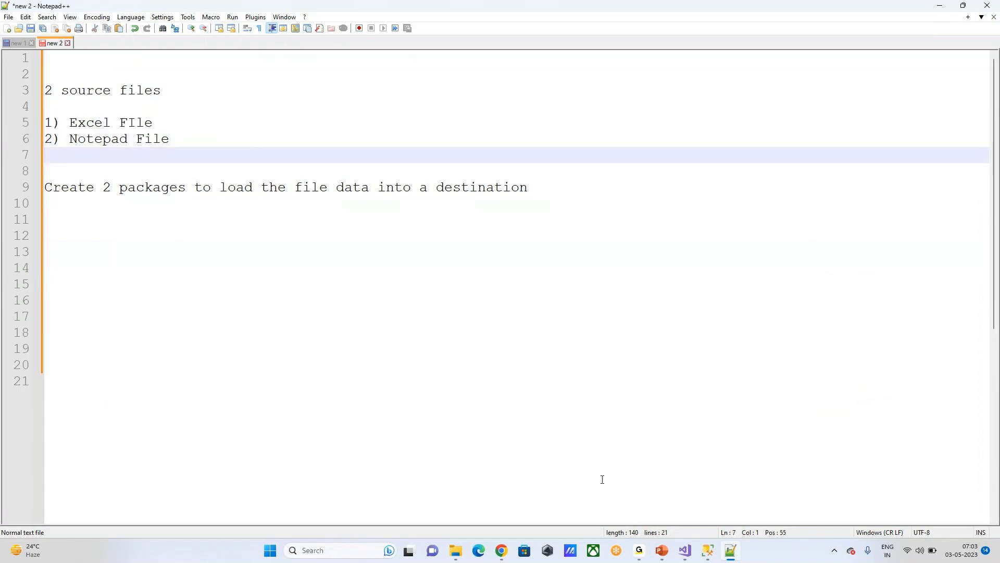
Step: Add a Data Flow Task to Package1's control flow and open its data flow
left_click(684, 552)
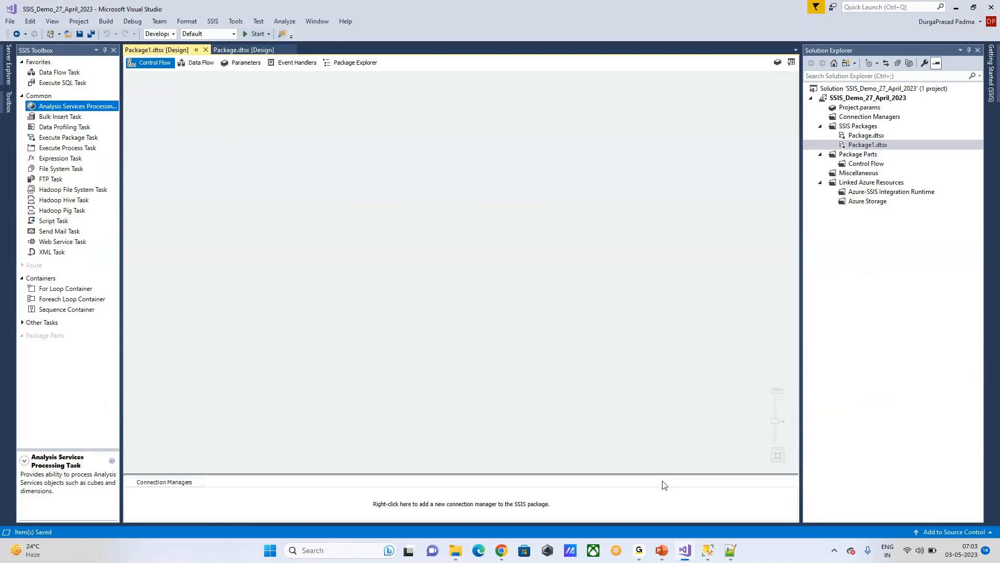
left_click_drag(63, 73, 200, 103)
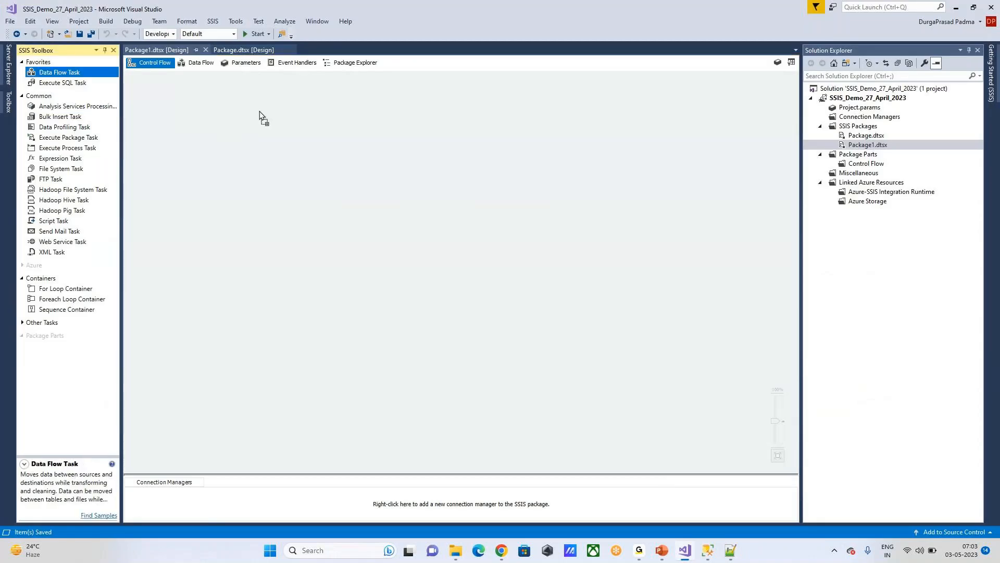
left_click_drag(260, 111, 259, 111)
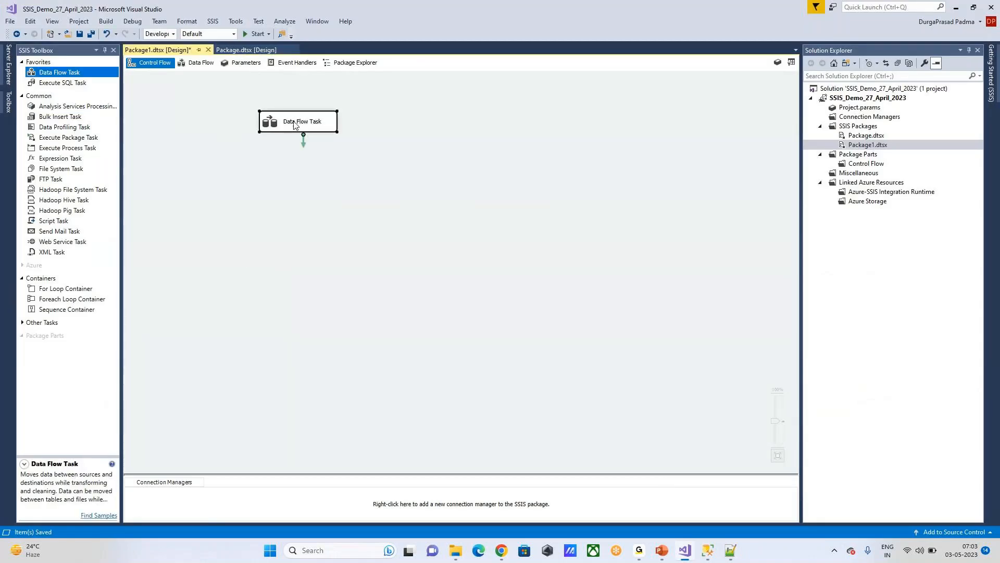
double_click(295, 123)
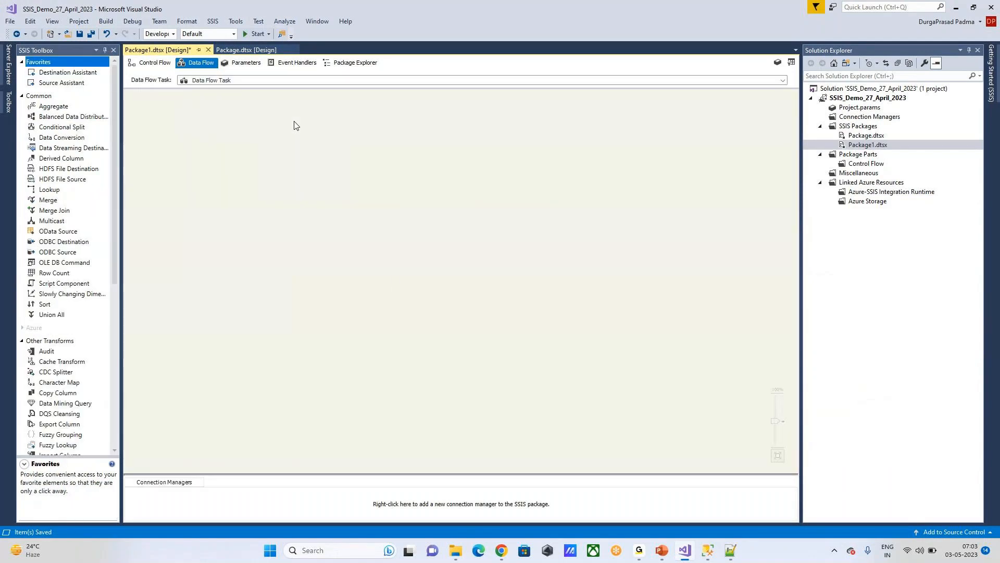
Step: Add an Excel Source and a SQL Server Destination, and connect the source's output to the destination
scroll(73, 234, "down", 9)
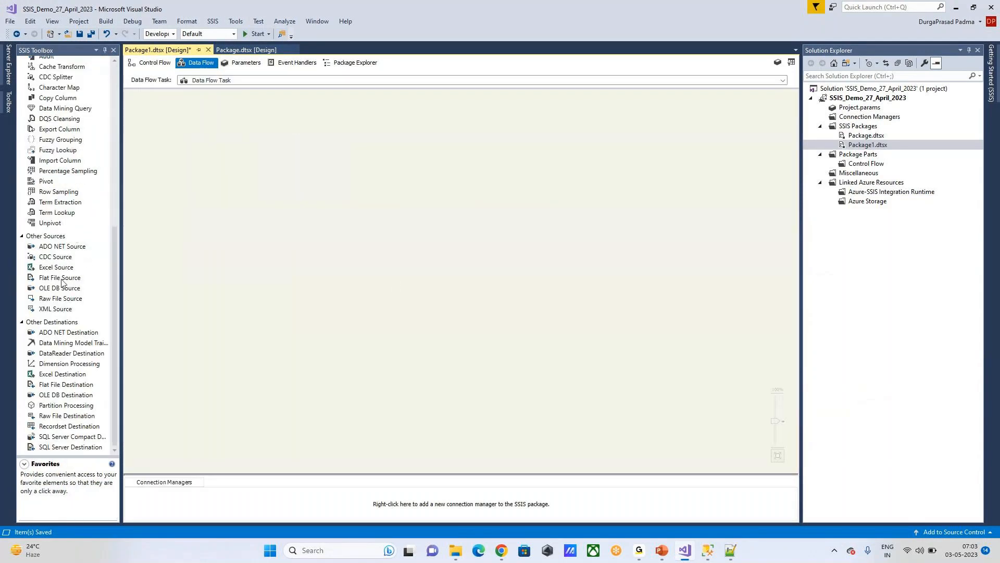
left_click_drag(55, 267, 242, 145)
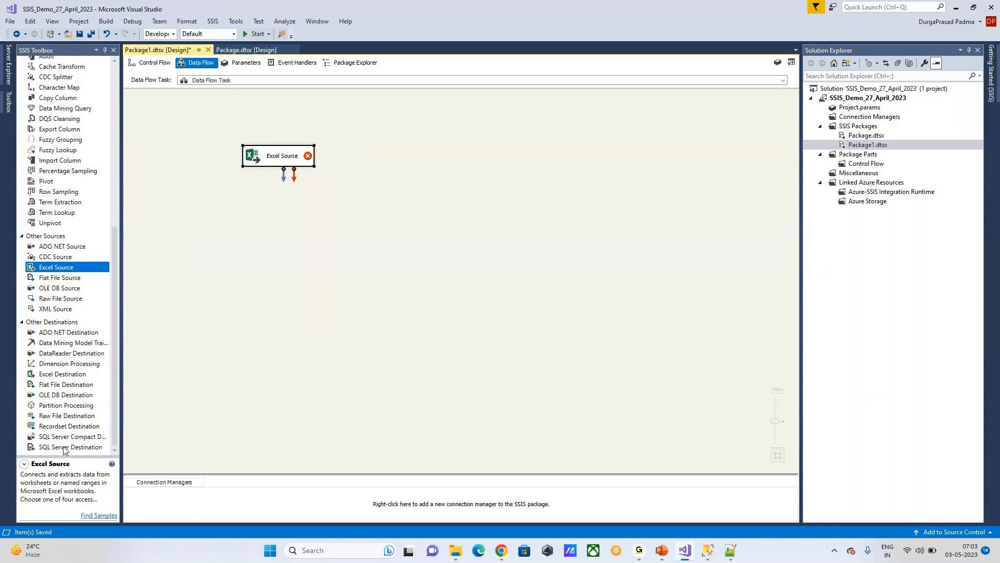
left_click_drag(66, 447, 186, 421)
left_click_drag(309, 226, 309, 226)
left_click(295, 160)
left_click_drag(283, 176, 359, 240)
left_click(511, 311)
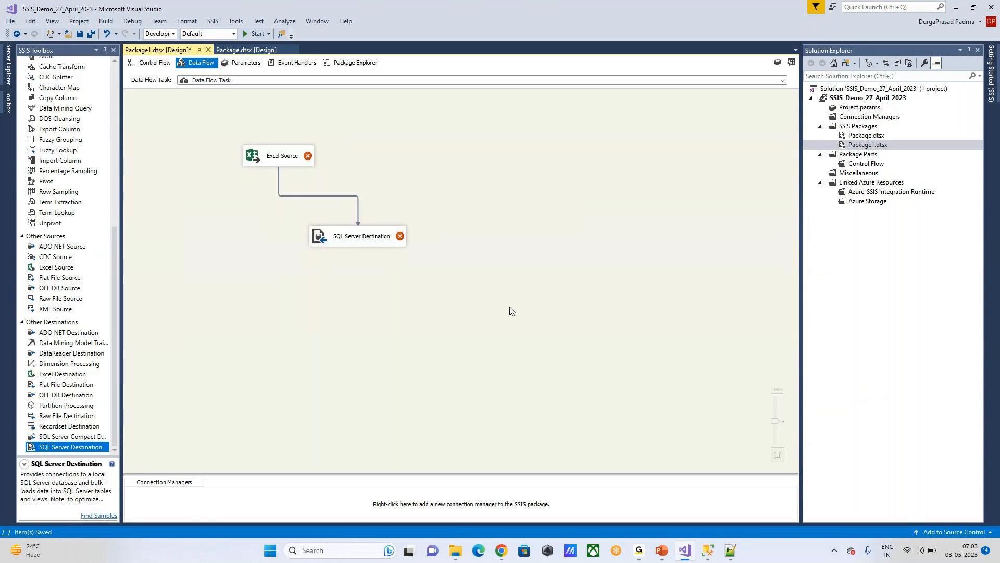
left_click(288, 159)
Step: Give the Excel Source a new Excel connection to the Attendance List workbook
double_click(287, 159)
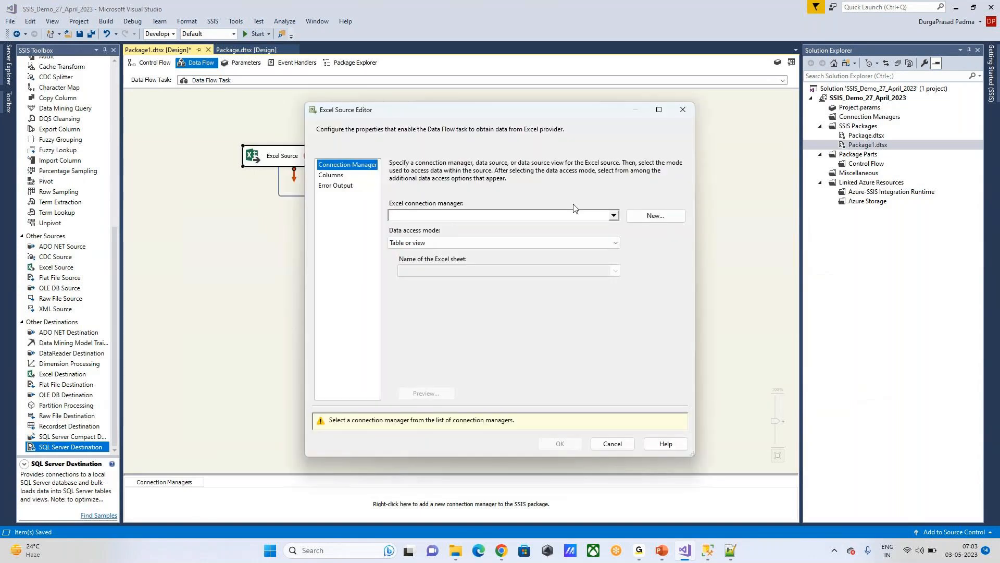
left_click(648, 219)
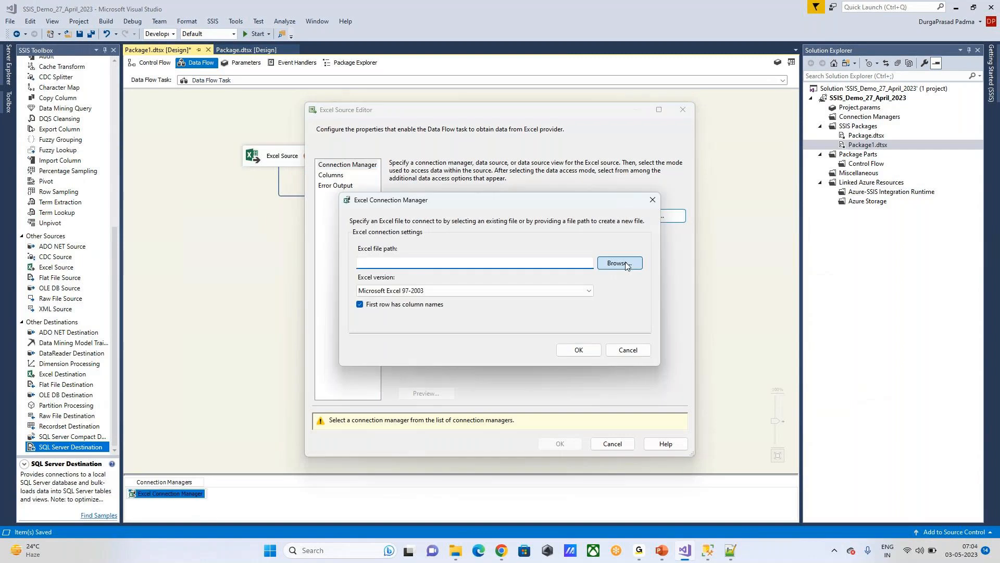
left_click(625, 263)
scroll(551, 361, "down", 5)
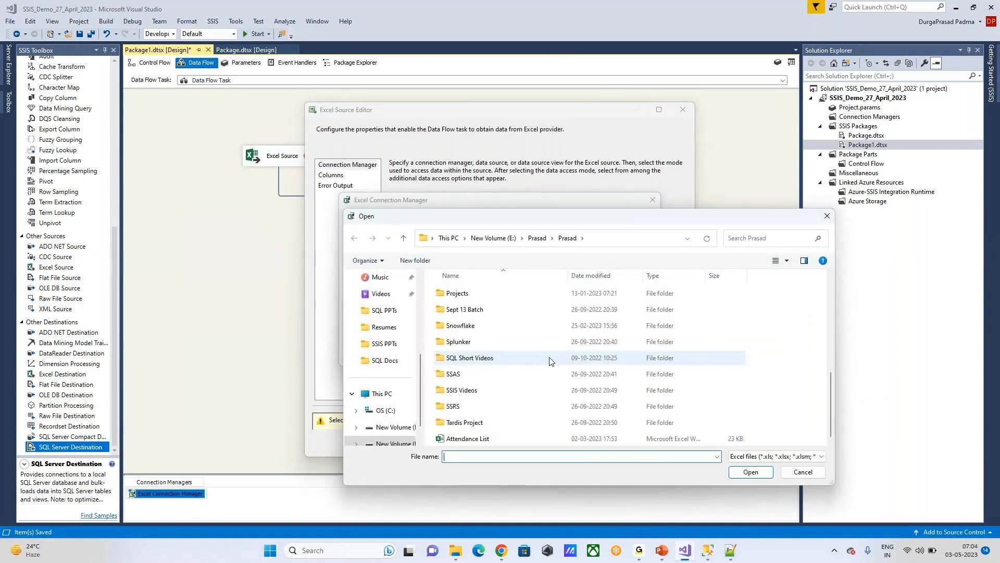
left_click(677, 438)
left_click(742, 471)
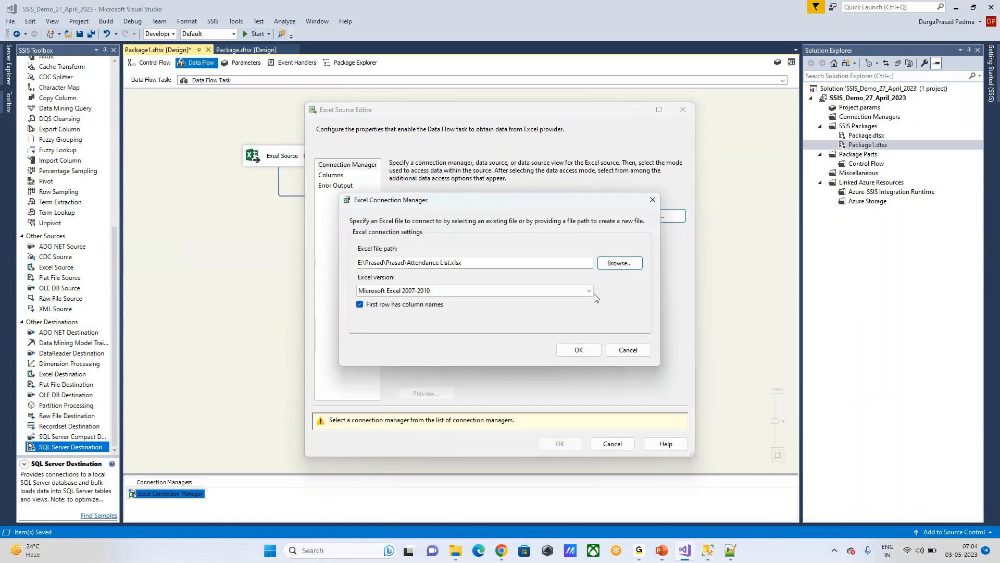
left_click(579, 349)
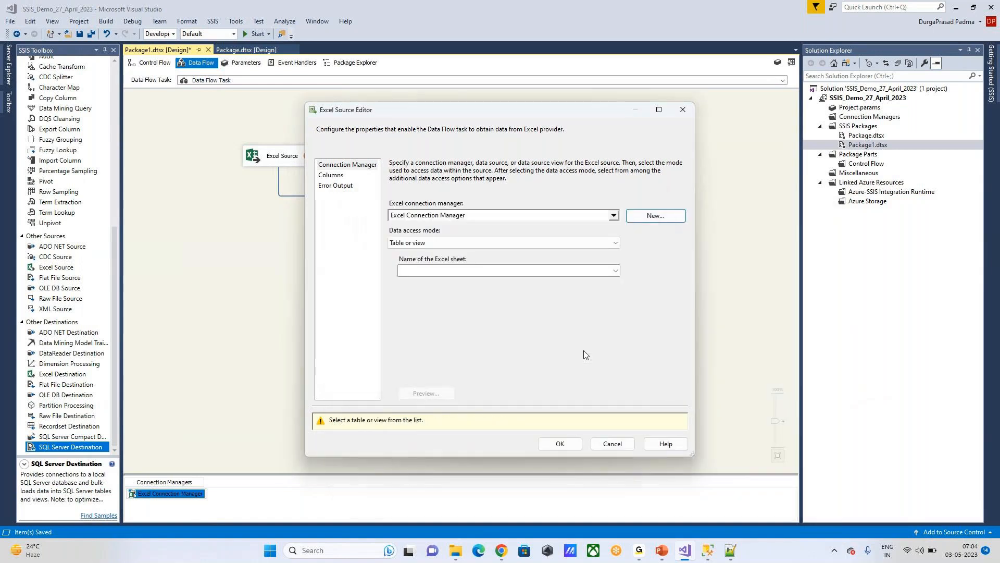
Step: Keep Table or view access, try listing the workbook's sheets, and dismiss the table-information errors
left_click(616, 243)
left_click(616, 244)
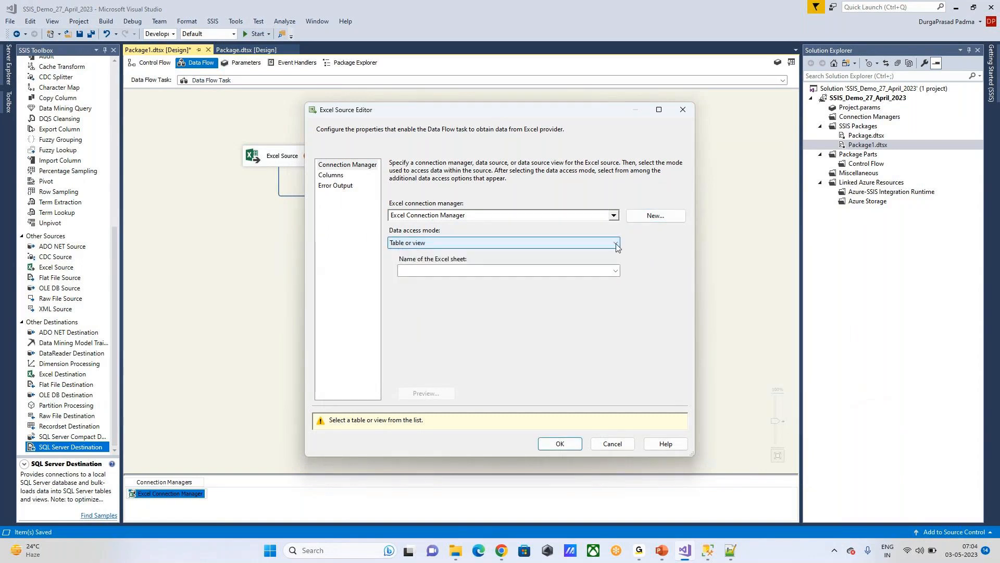
left_click(616, 271)
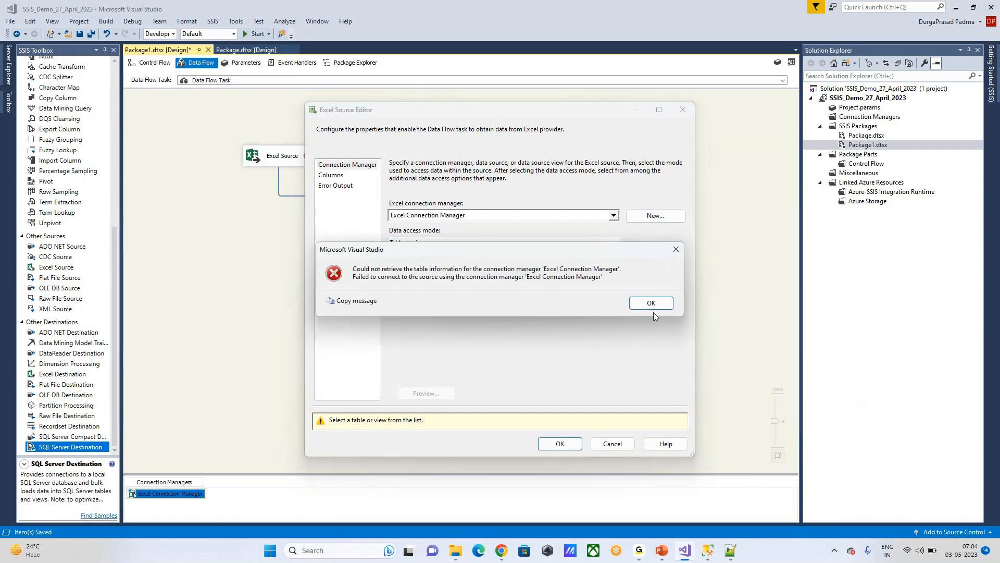
left_click(651, 303)
left_click(535, 273)
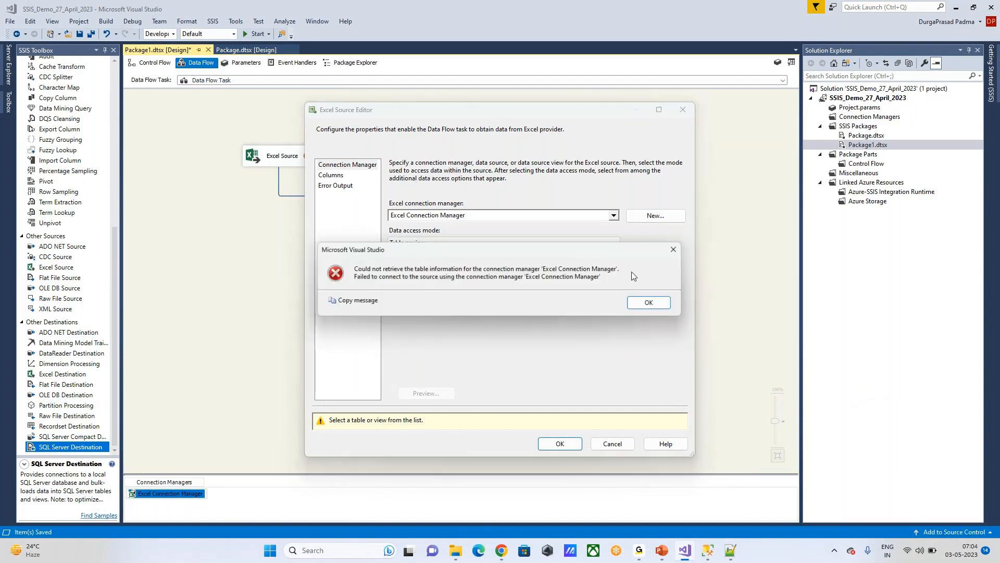
left_click(651, 304)
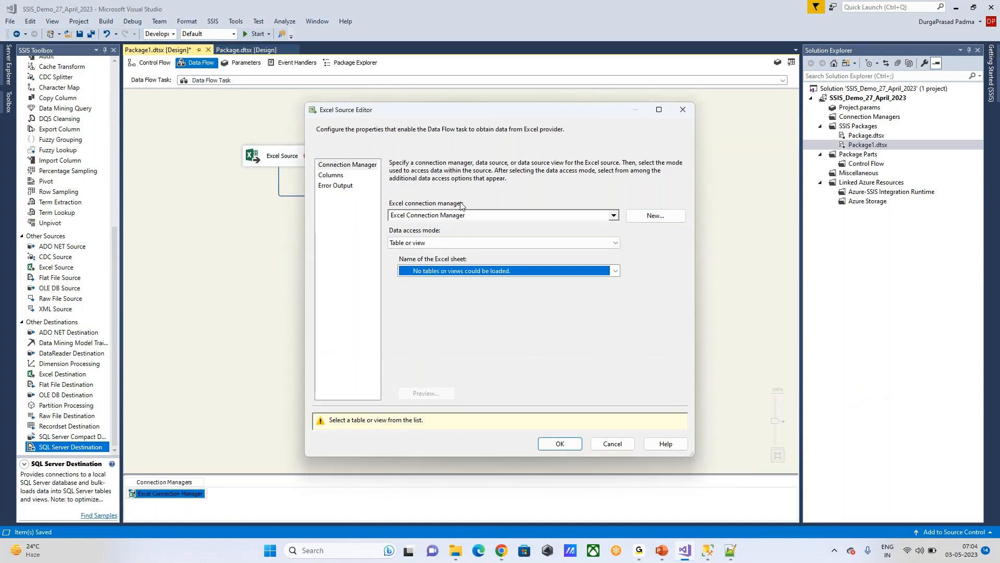
Step: Start another Excel connection and search the Sept 13 Batch and Oct 09 Batch folders for the workbook
left_click(655, 216)
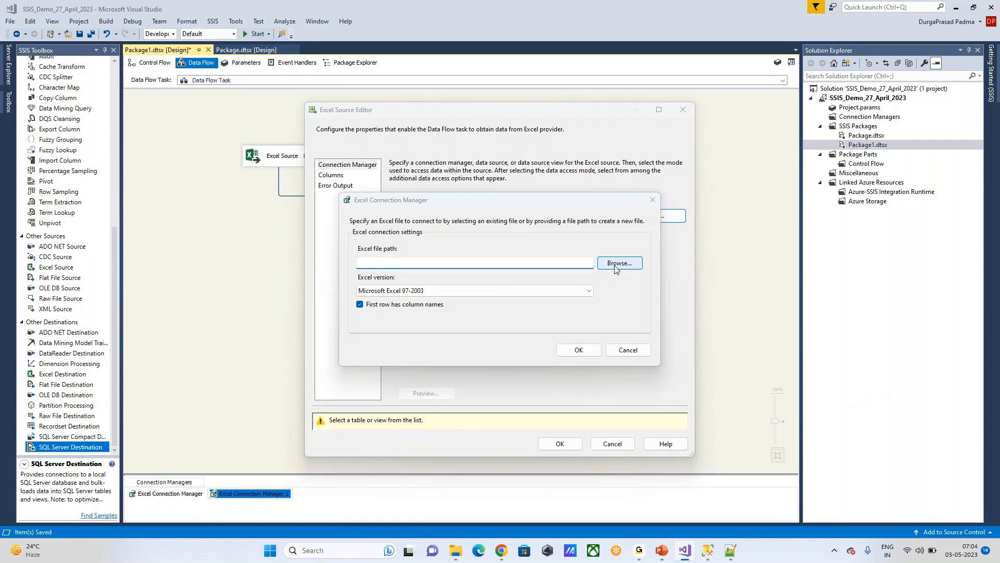
left_click(615, 264)
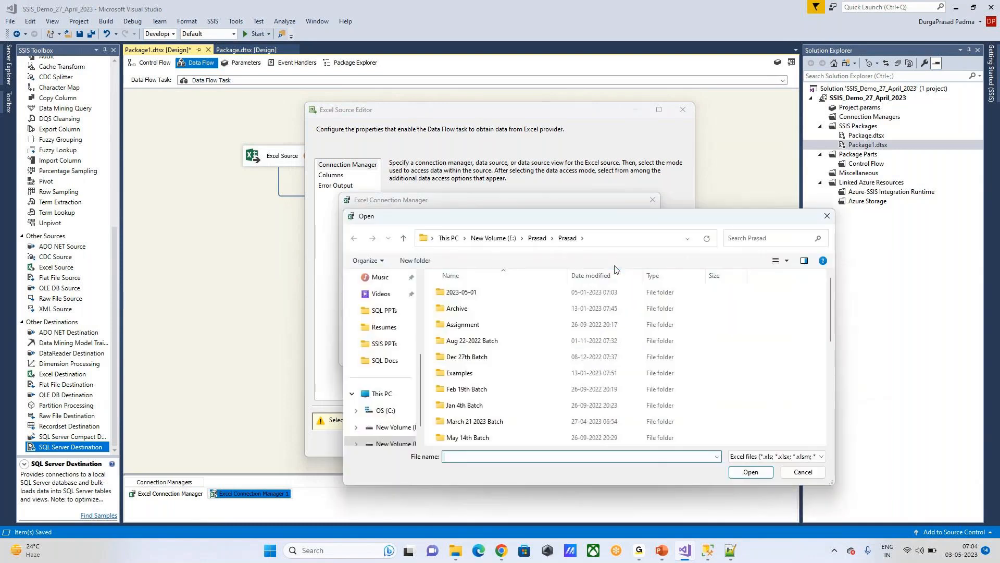
scroll(562, 391, "down", 5)
scroll(513, 349, "up", 5)
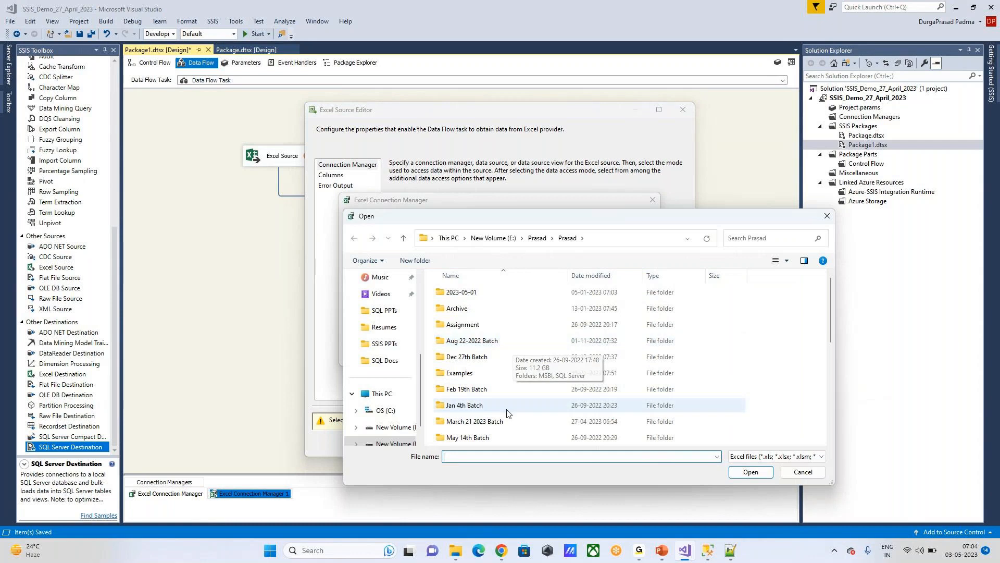
scroll(499, 425, "down", 3)
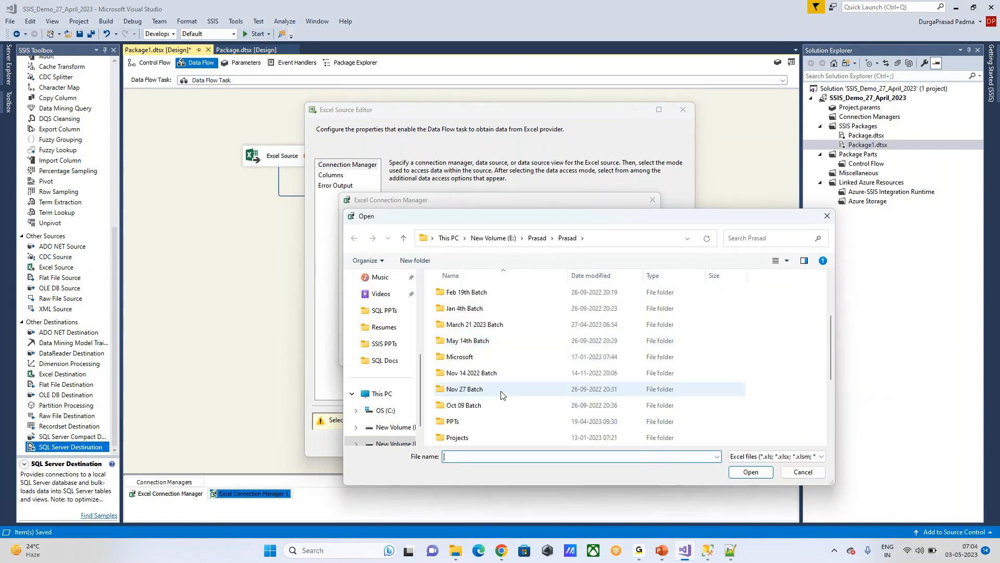
double_click(501, 391)
double_click(490, 292)
left_click(404, 239)
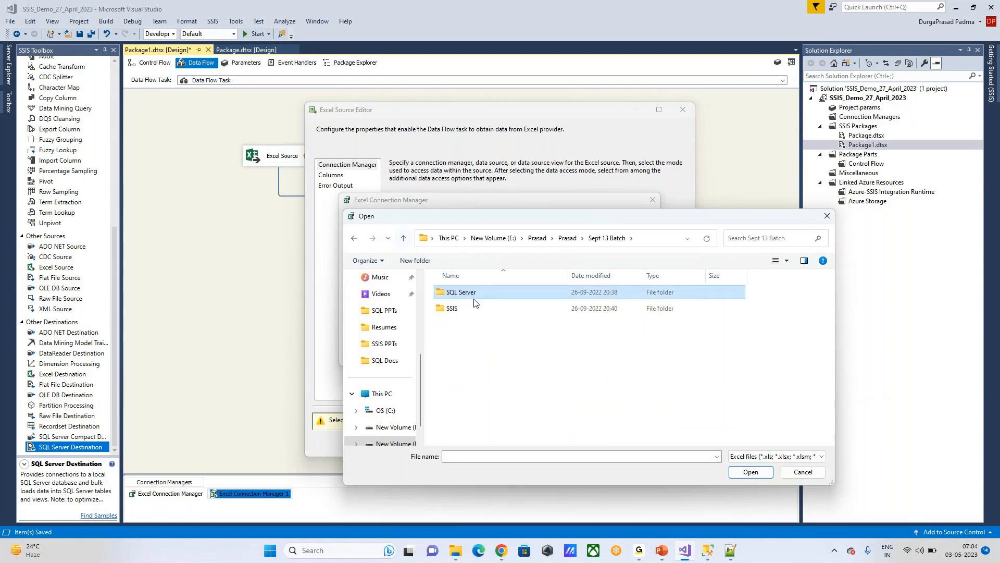
double_click(476, 307)
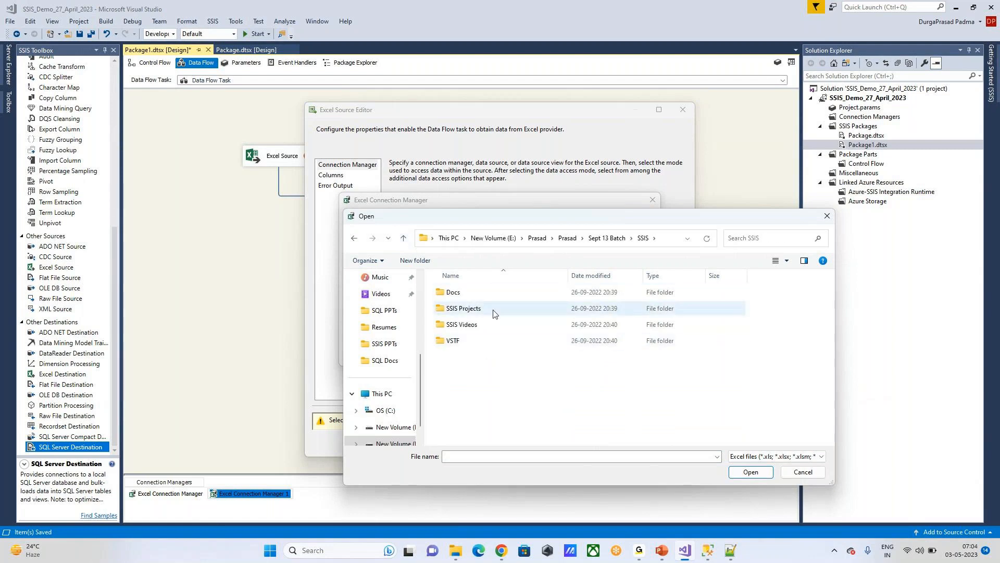
double_click(494, 312)
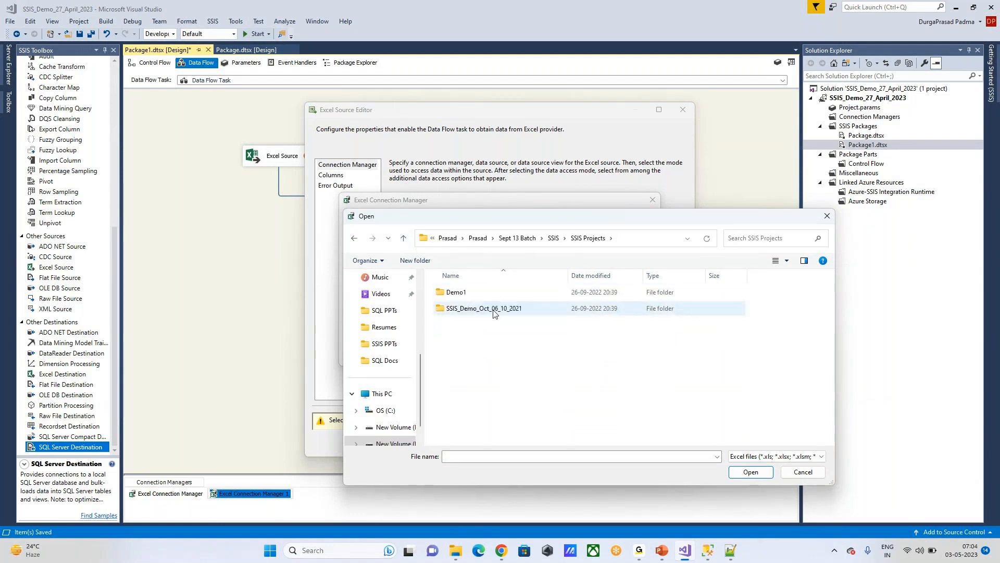
double_click(404, 239)
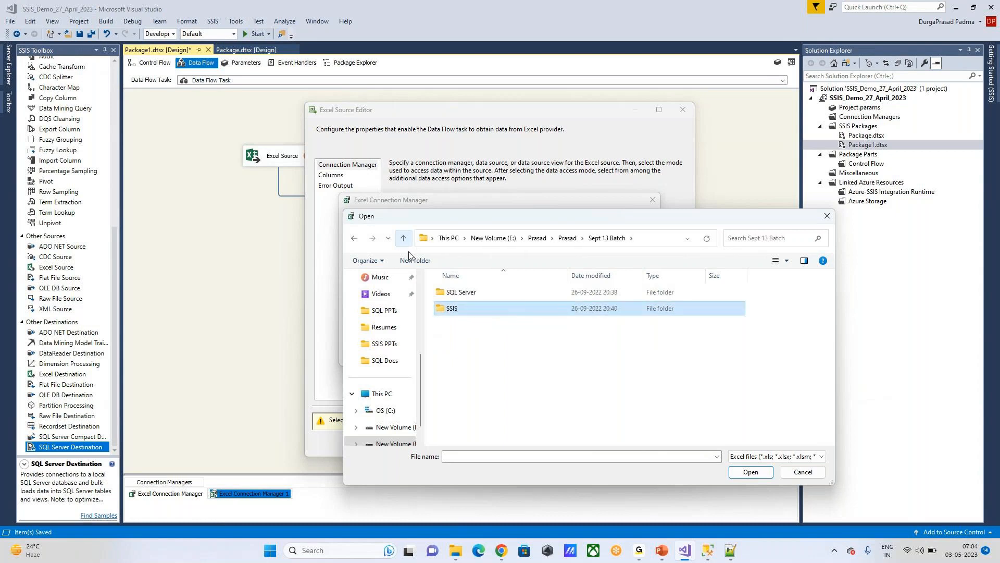
double_click(481, 311)
double_click(481, 311)
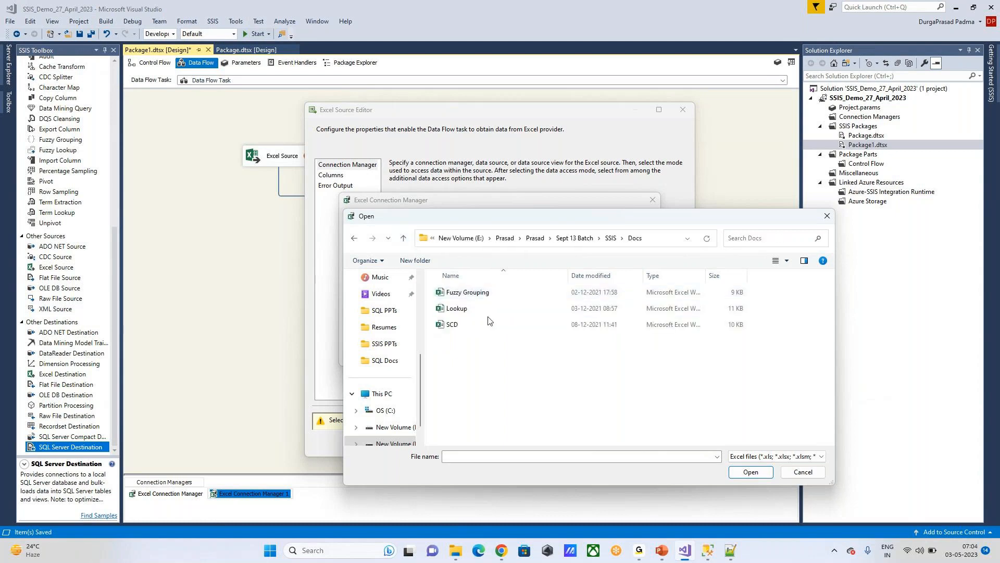
left_click(403, 238)
left_click(404, 238)
left_click(403, 238)
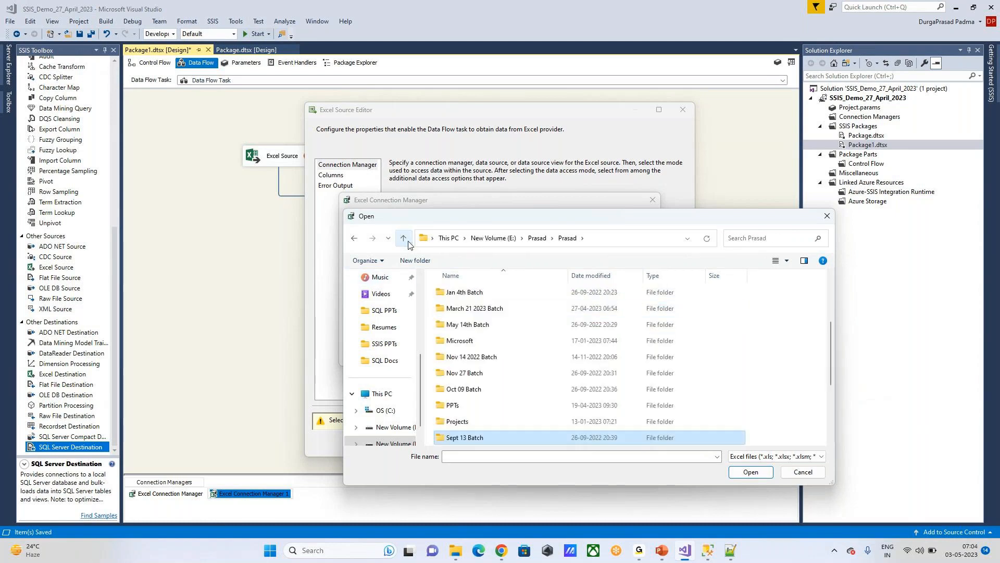
scroll(579, 368, "down", 3)
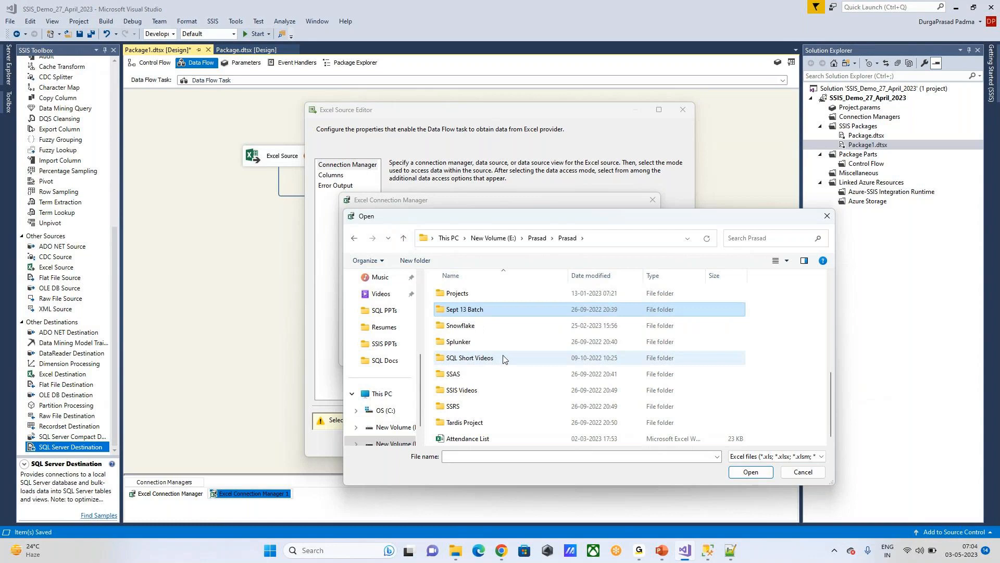
scroll(503, 359, "up", 2)
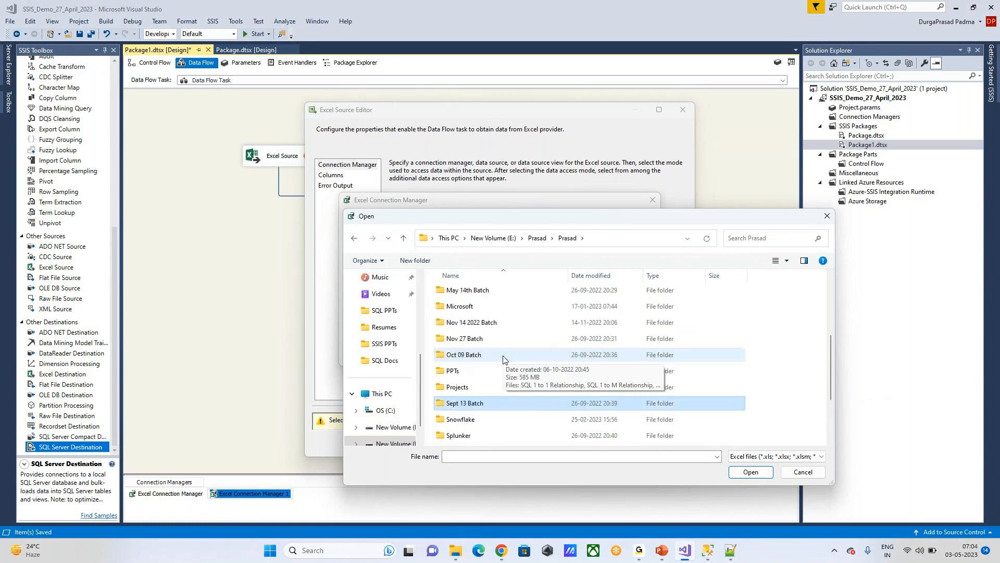
double_click(503, 359)
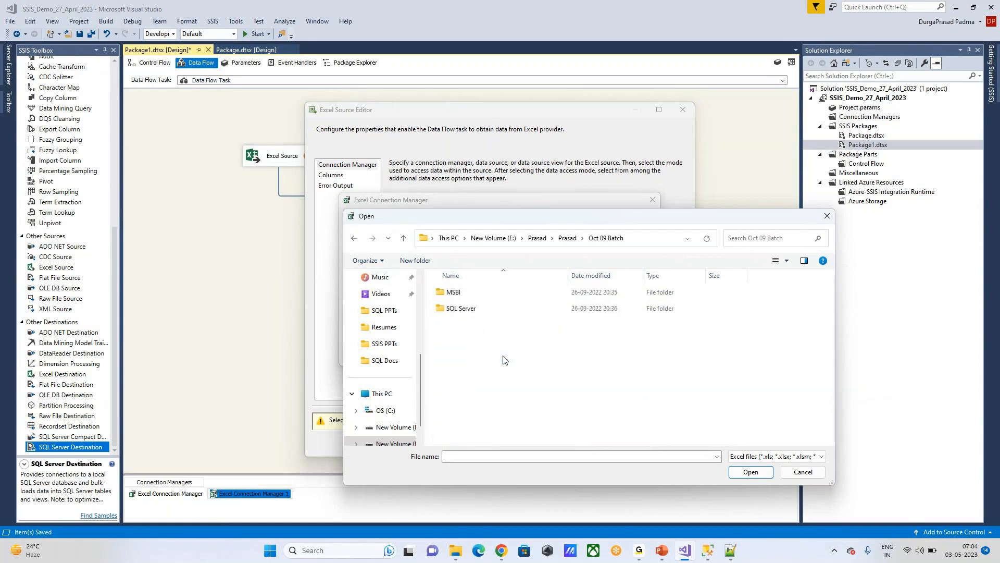
double_click(468, 308)
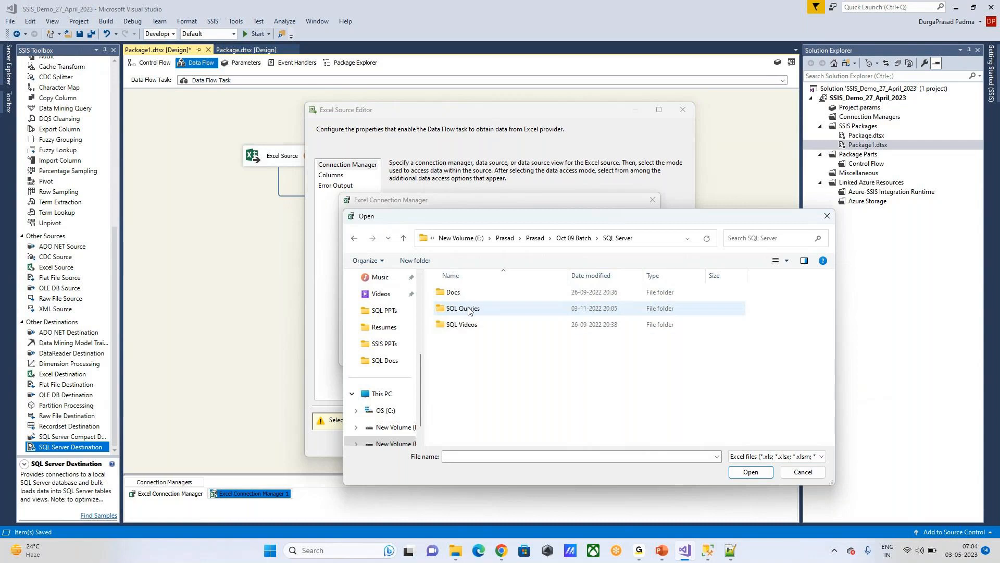
double_click(471, 296)
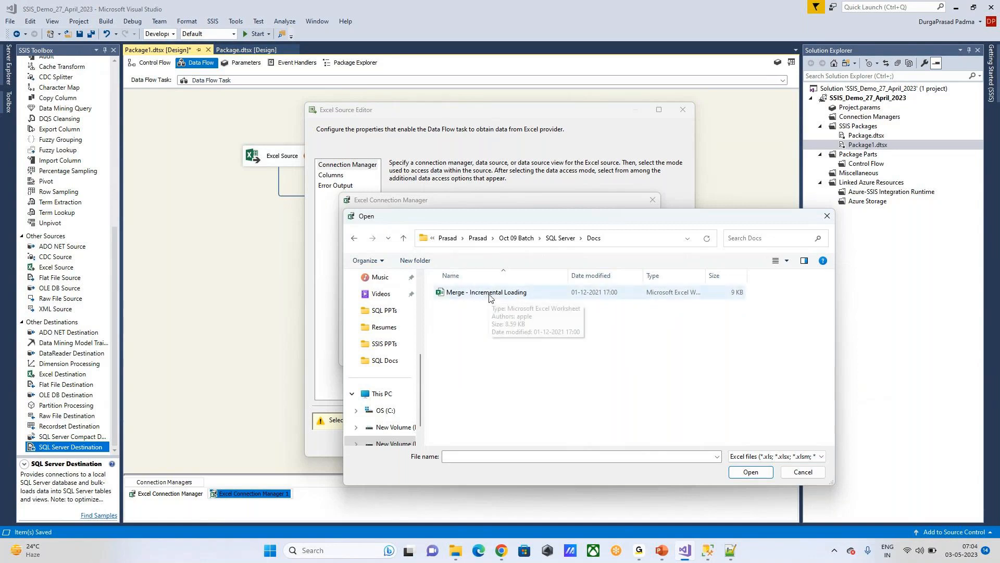
left_click(403, 238)
left_click(403, 238)
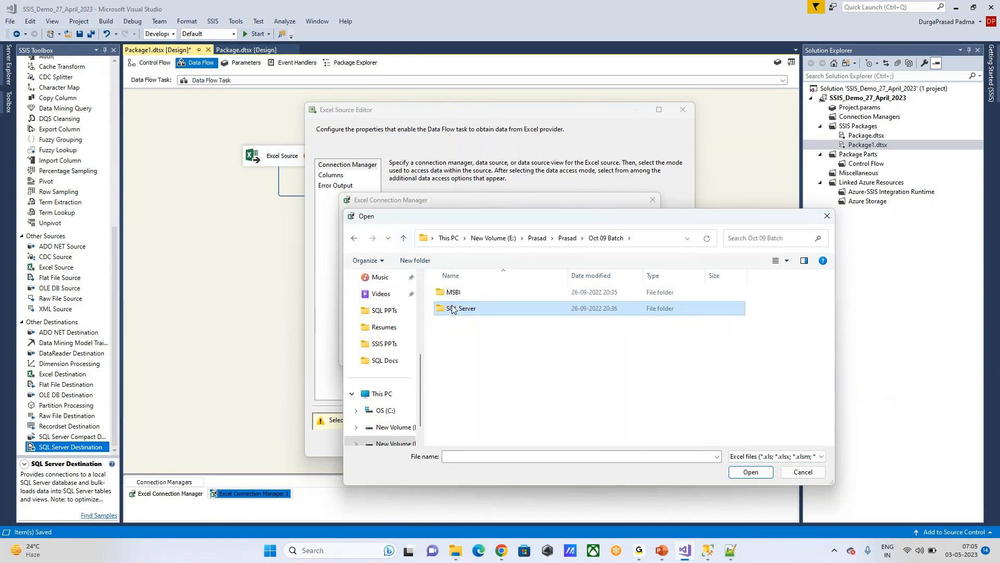
left_click(404, 238)
Step: Pick EMPLOYEE.xls from Jan 4th Batch\MSBI\SSIS\Docs and check the available Excel versions
double_click(464, 341)
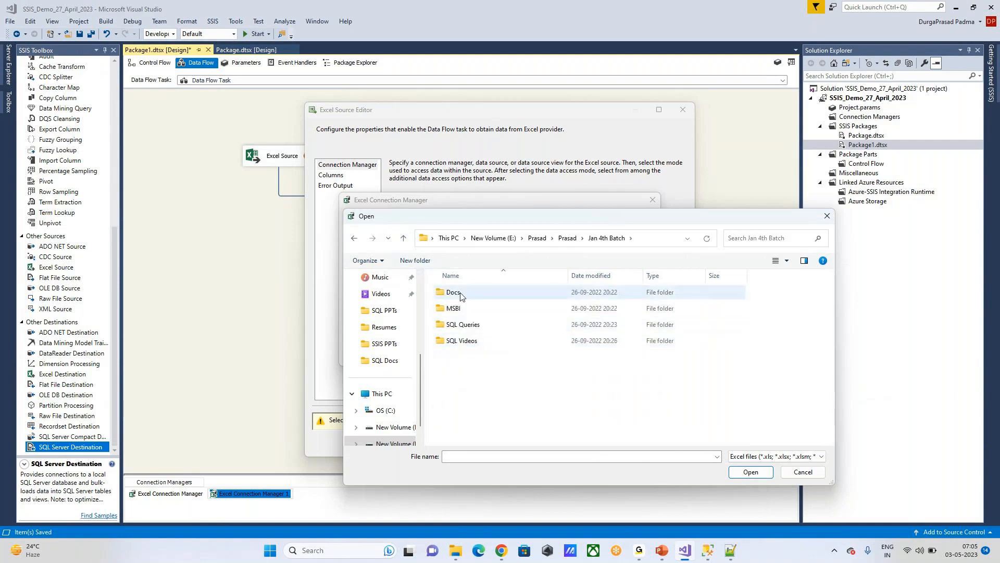
double_click(464, 308)
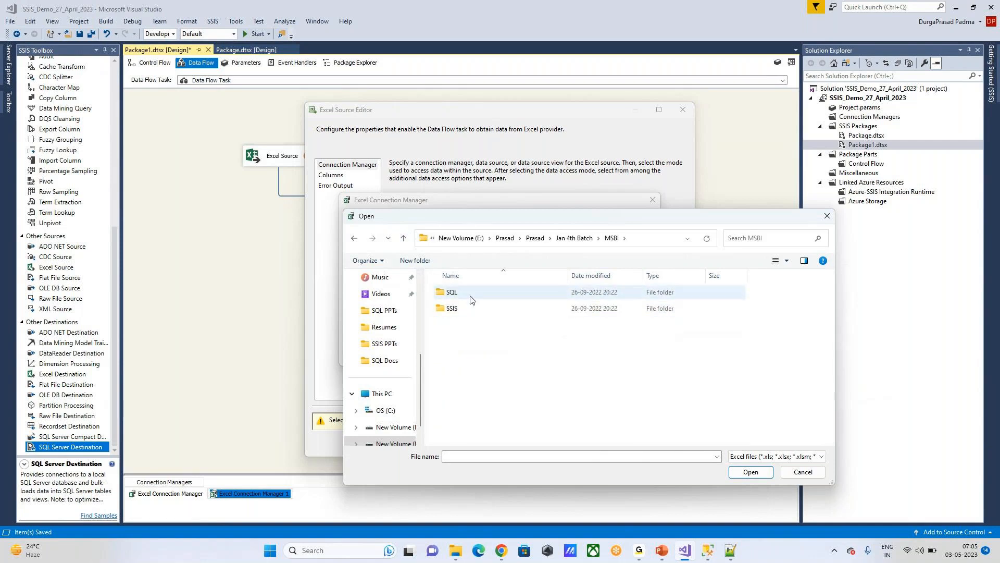
double_click(471, 295)
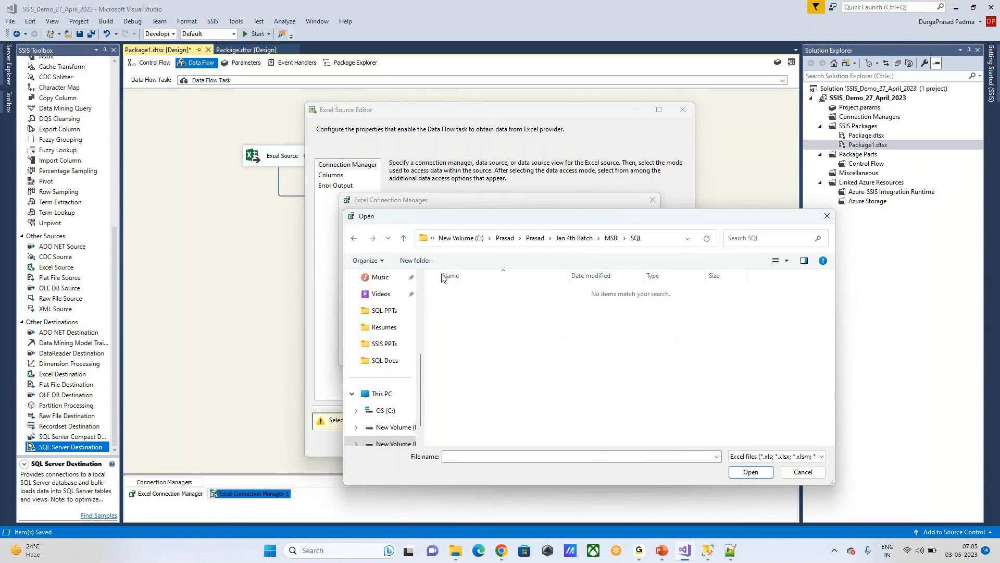
left_click(404, 238)
left_click(474, 313)
double_click(468, 308)
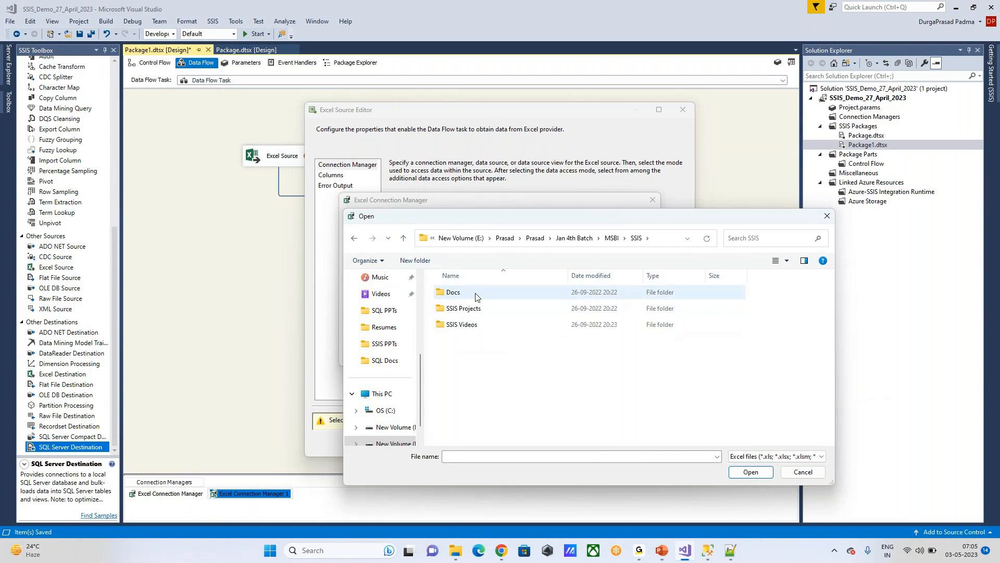
double_click(475, 293)
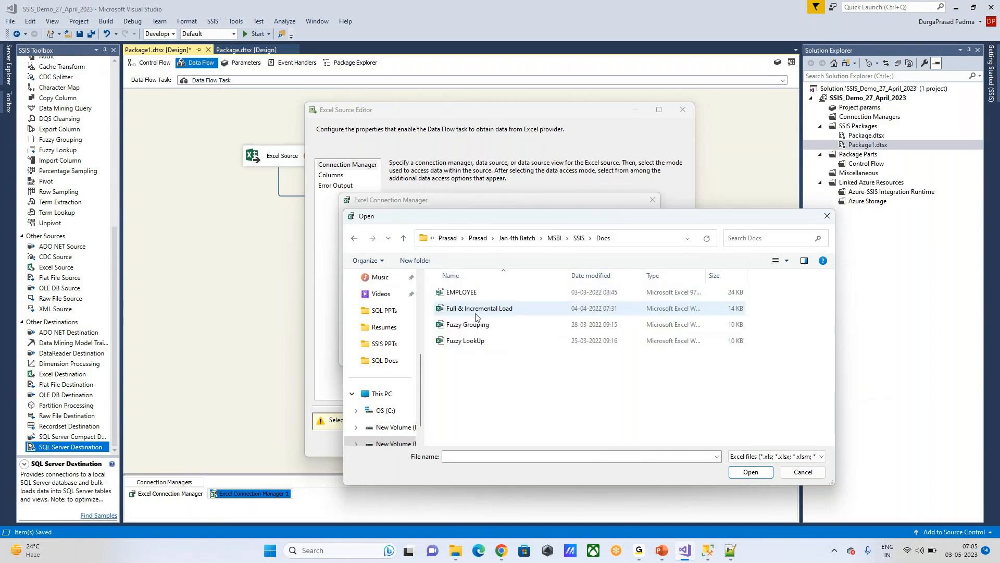
double_click(474, 293)
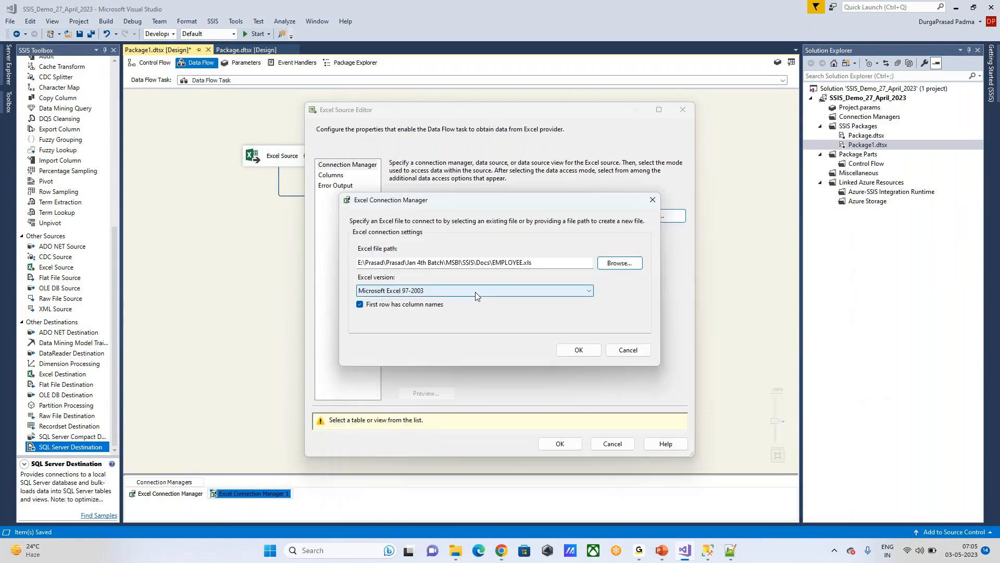
left_click(588, 292)
Step: Confirm the Excel 97-2003 connection, choose the EMP$ sheet and preview its rows
left_click(621, 321)
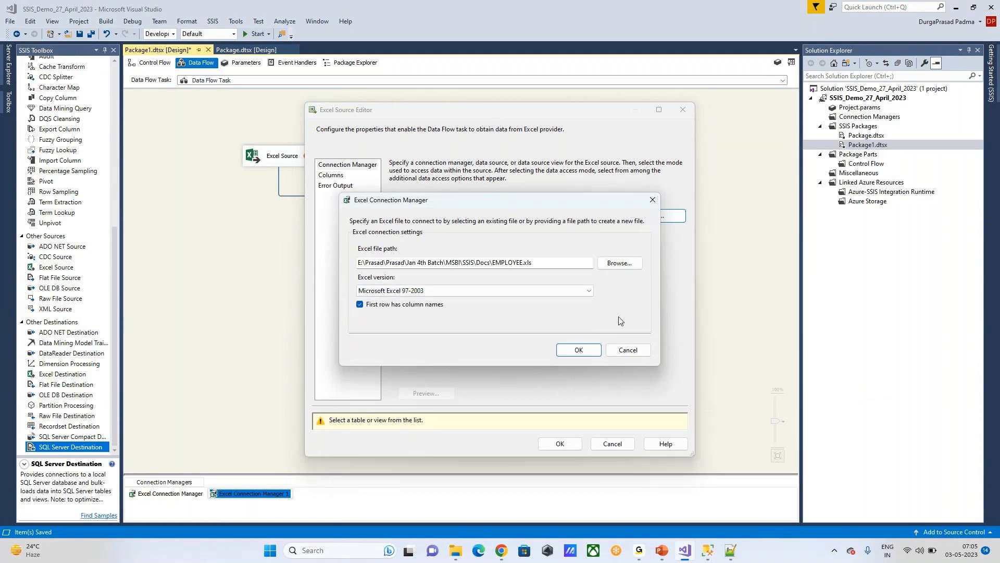
left_click(578, 350)
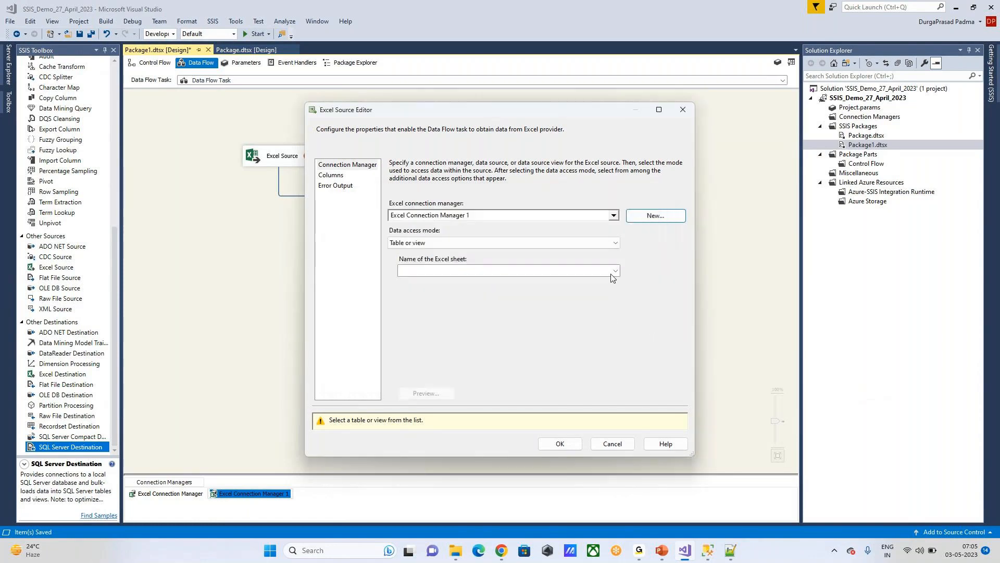
left_click(616, 271)
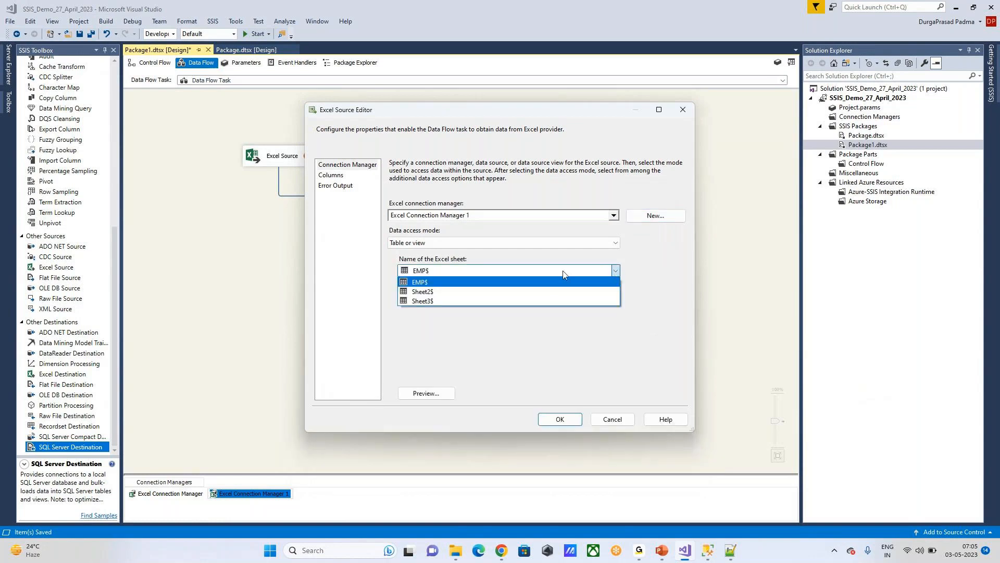
left_click(424, 283)
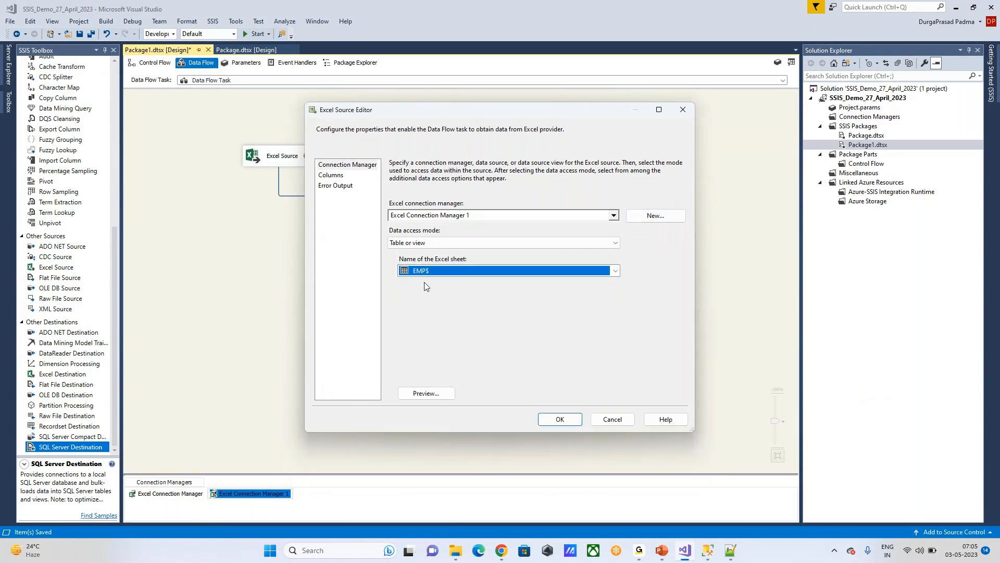
left_click(431, 394)
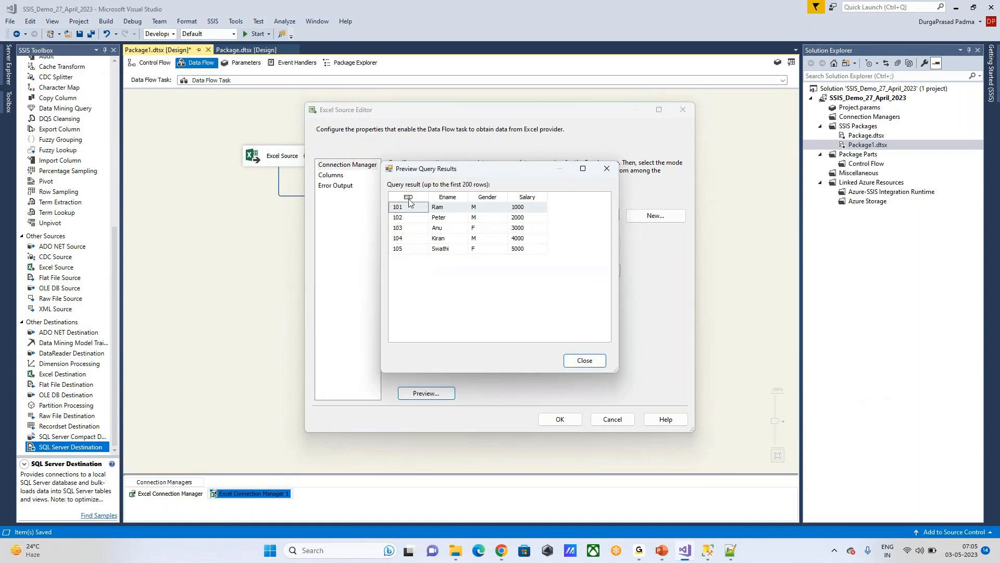
left_click(577, 357)
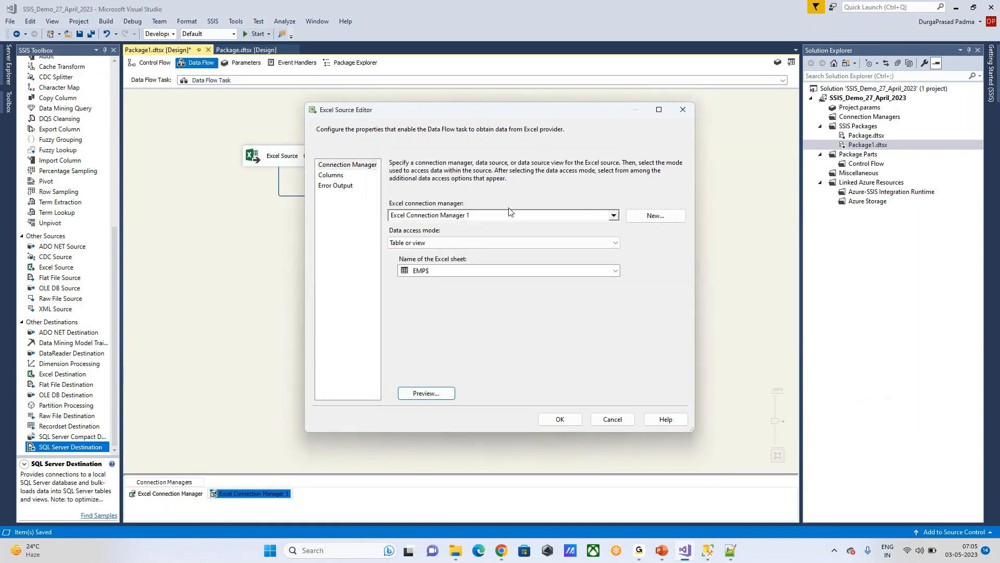
Step: Review the EID, Ename, Gender and Salary output columns and accept the Excel Source settings
left_click(334, 179)
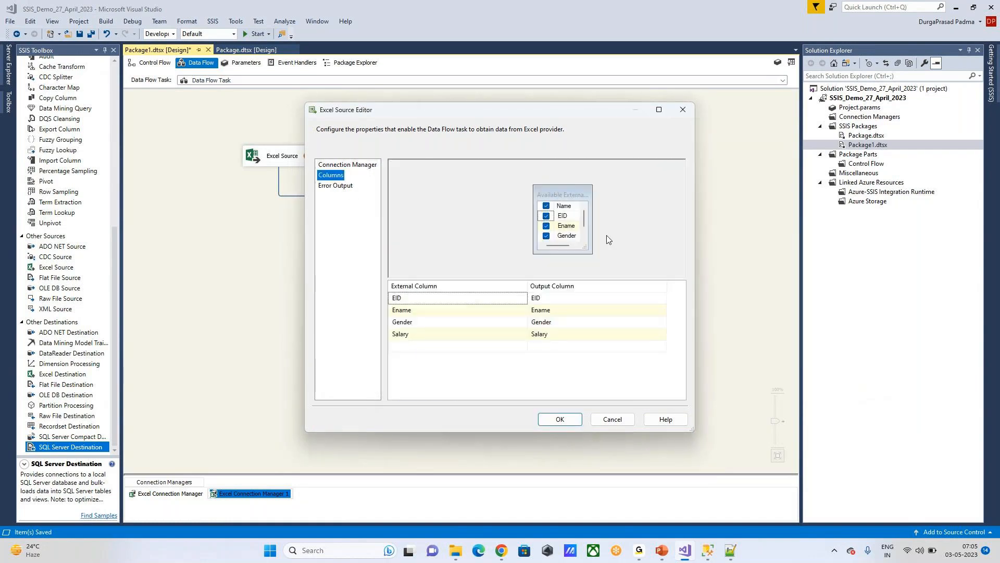
left_click(546, 299)
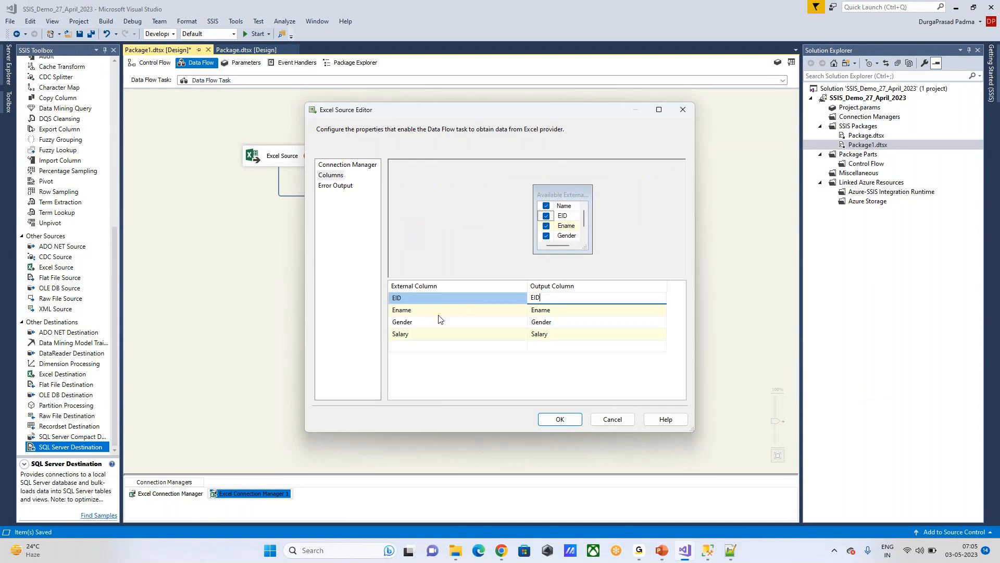
left_click(564, 423)
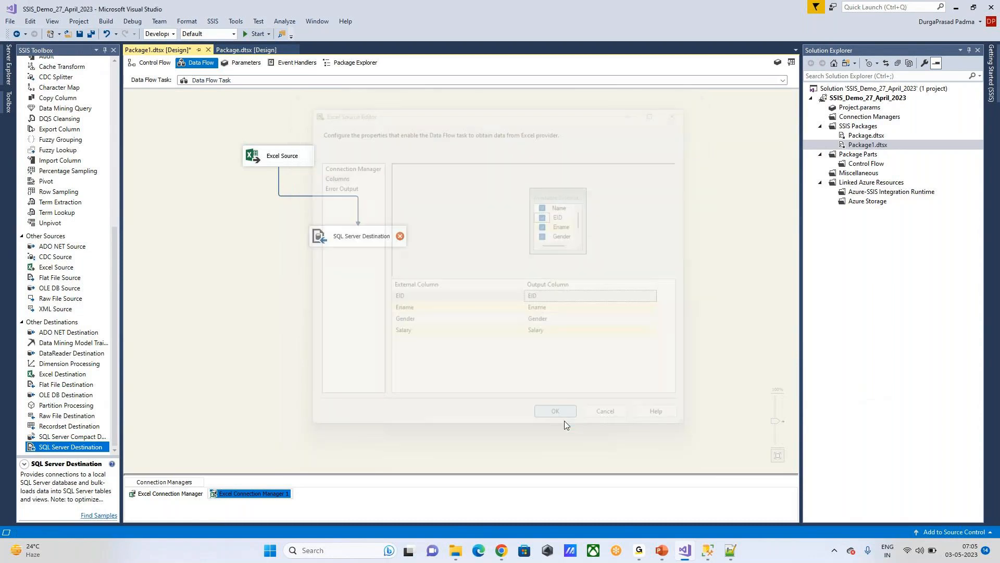
left_click(275, 159)
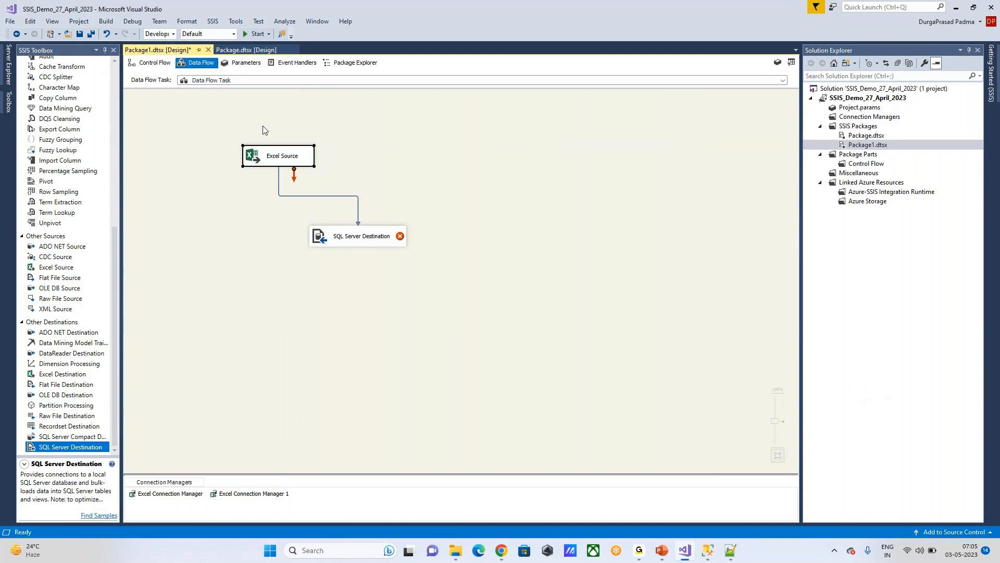
Step: Create Package2 with a Data Flow Task and open its data flow
left_click(350, 237)
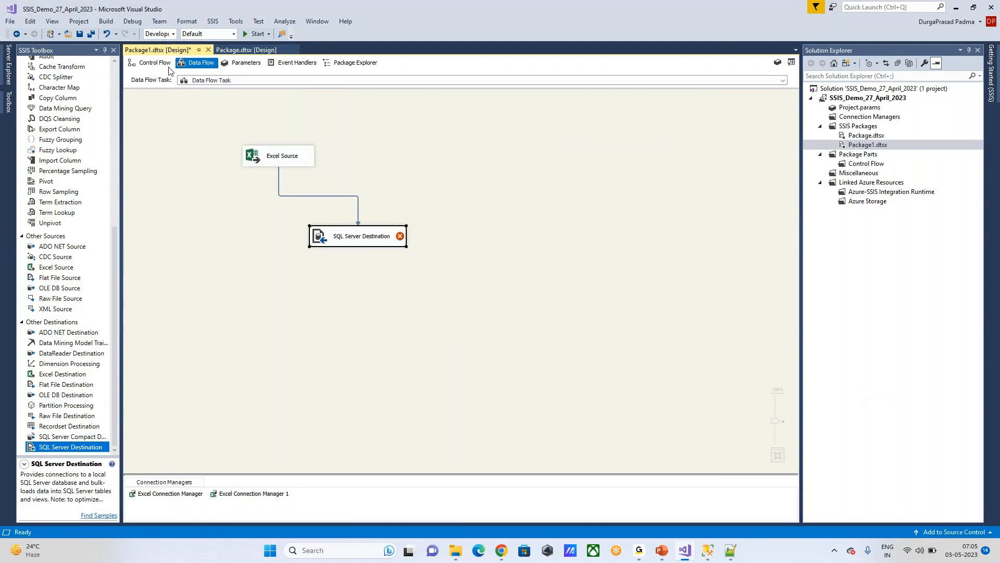
left_click(148, 63)
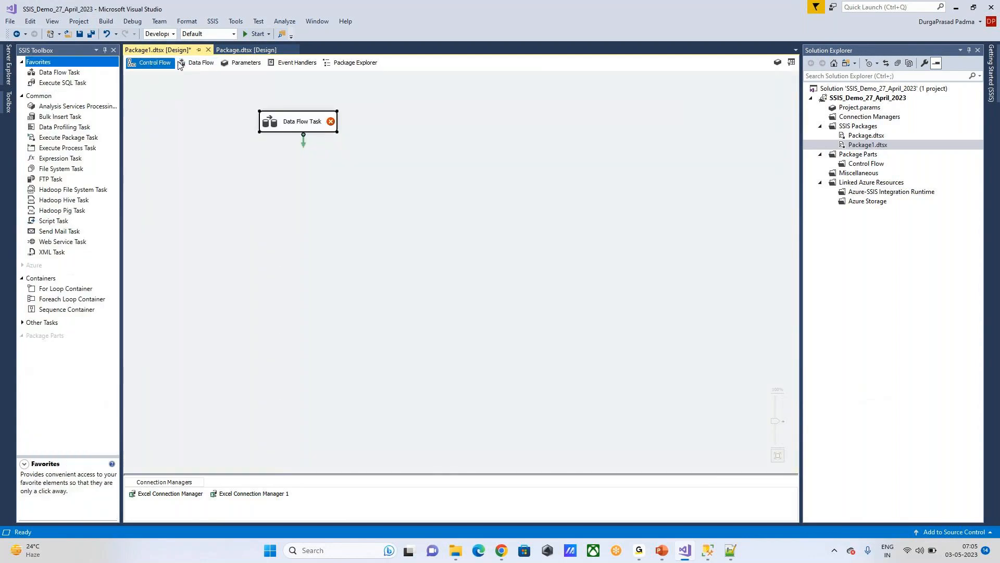
right_click(871, 129)
left_click(740, 135)
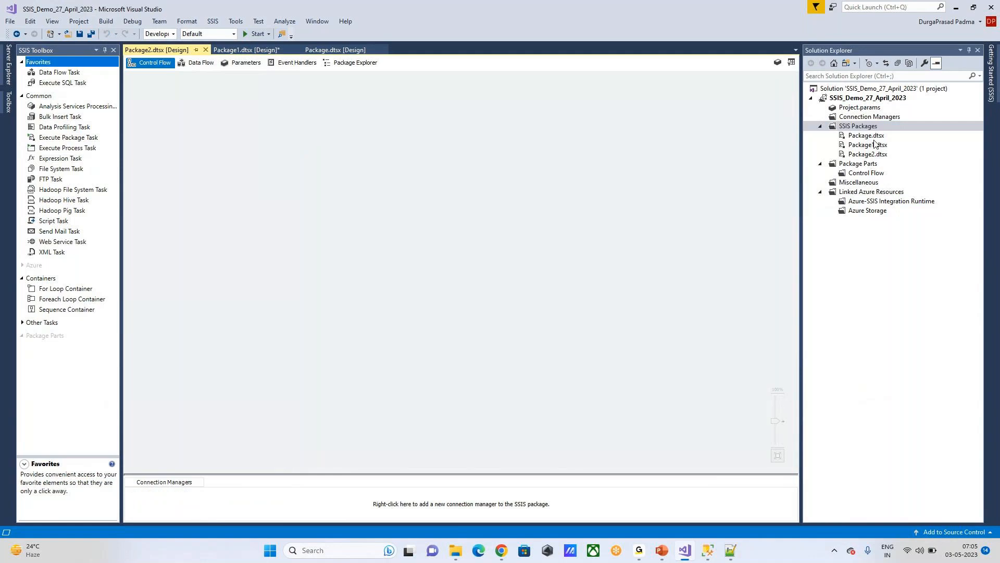
left_click_drag(59, 72, 299, 117)
double_click(300, 116)
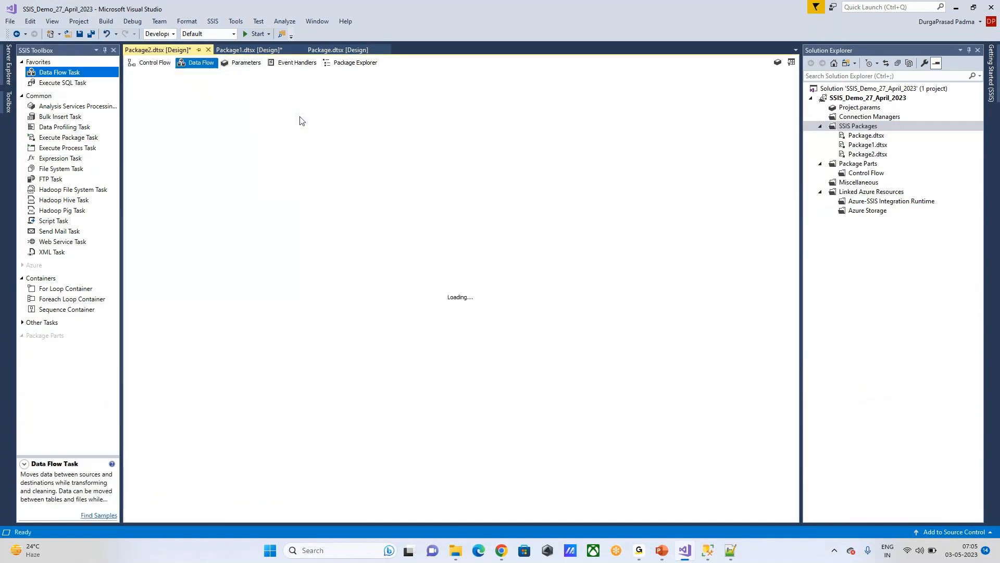
Step: Add a Flat File Source linked to a SQL Server Destination and open the source's editor
scroll(22, 320, "down", 2)
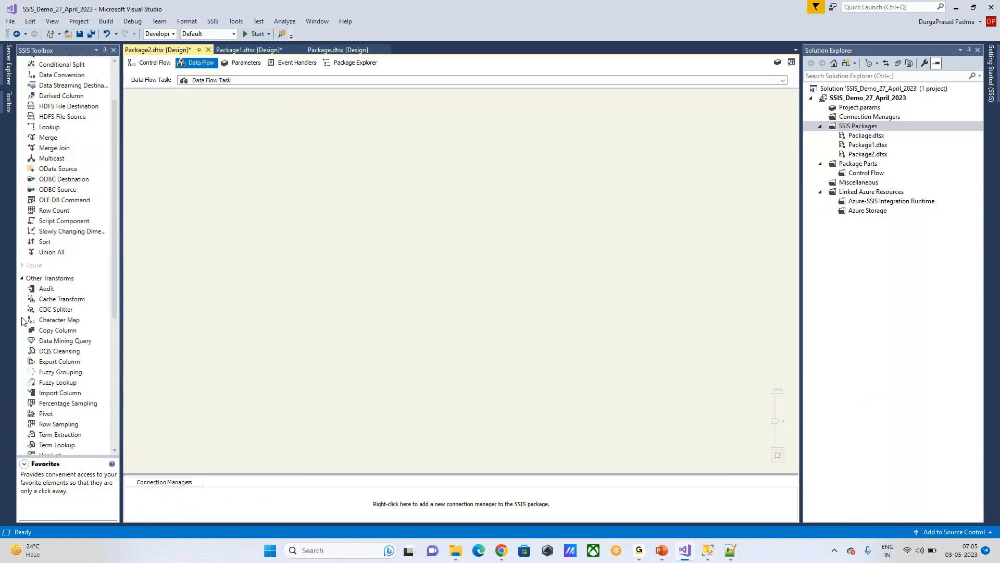
scroll(22, 320, "down", 7)
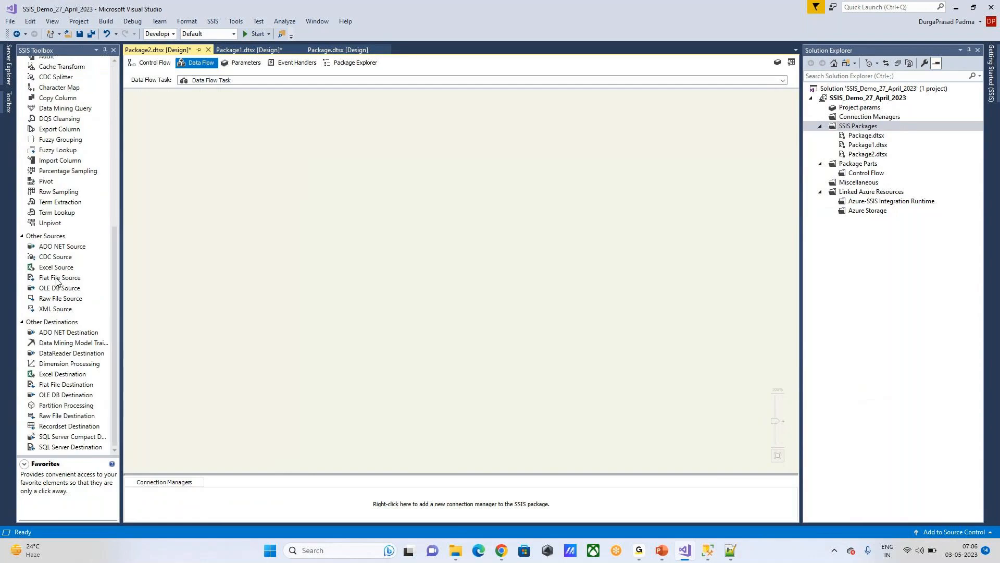
left_click_drag(57, 278, 280, 153)
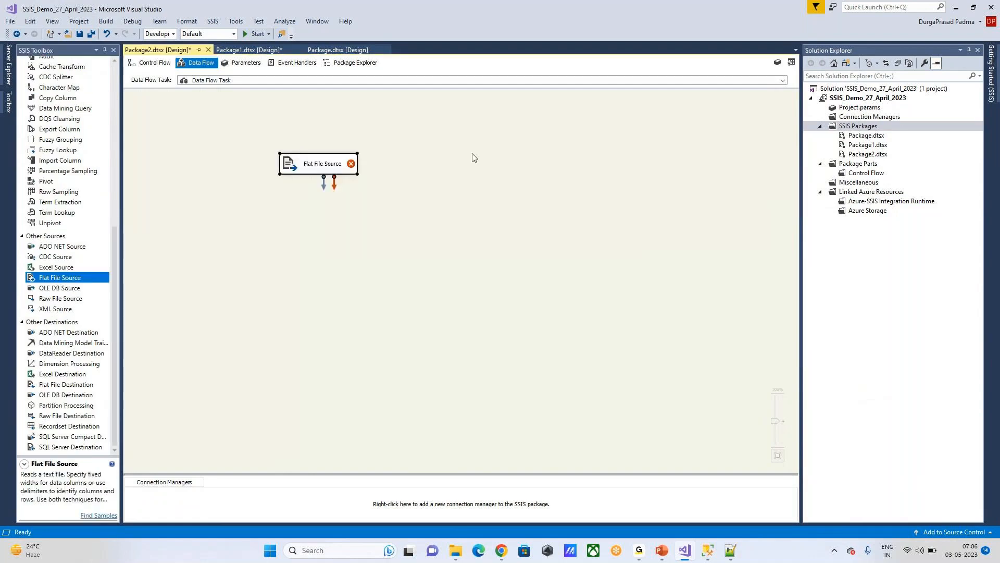
left_click_drag(76, 448, 332, 257)
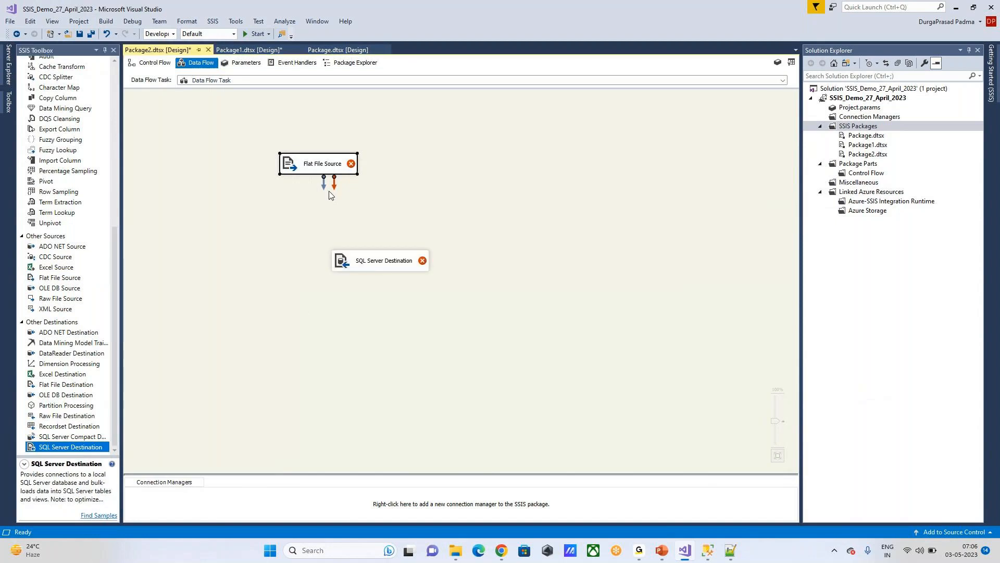
left_click_drag(324, 189, 381, 260)
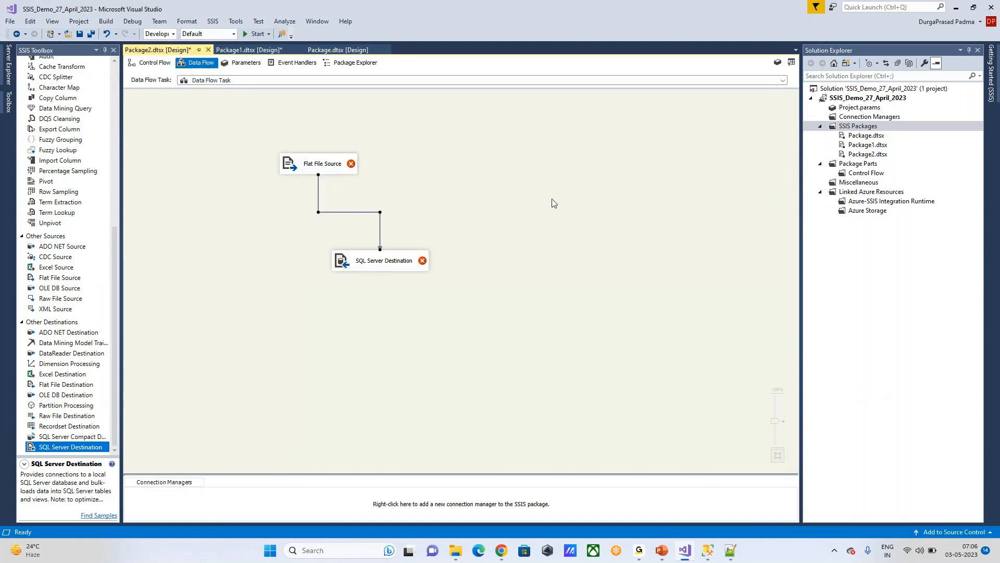
left_click(313, 166)
double_click(313, 167)
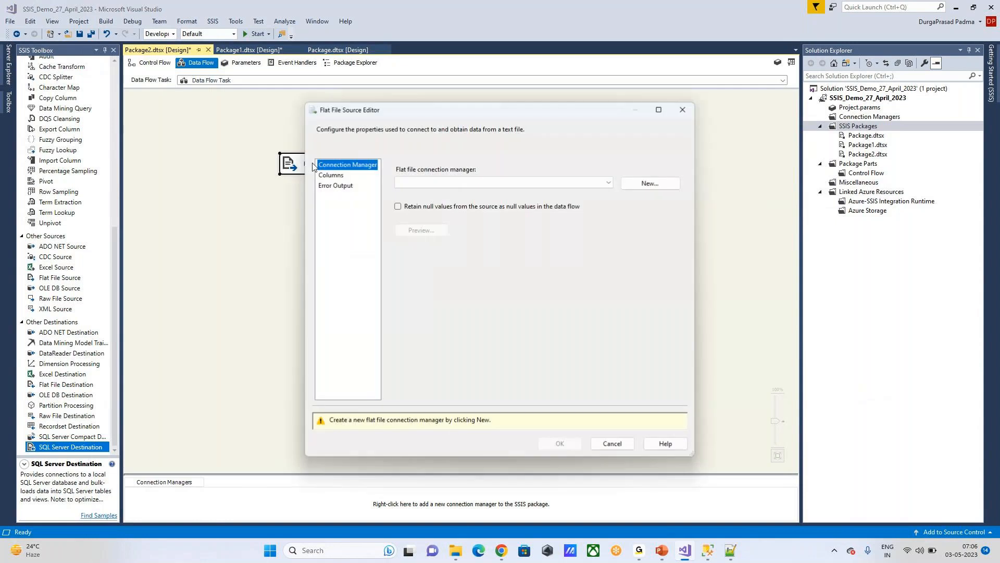
Step: Create a new flat file connection to EMP.txt, reviewing its columns and preview
left_click(646, 184)
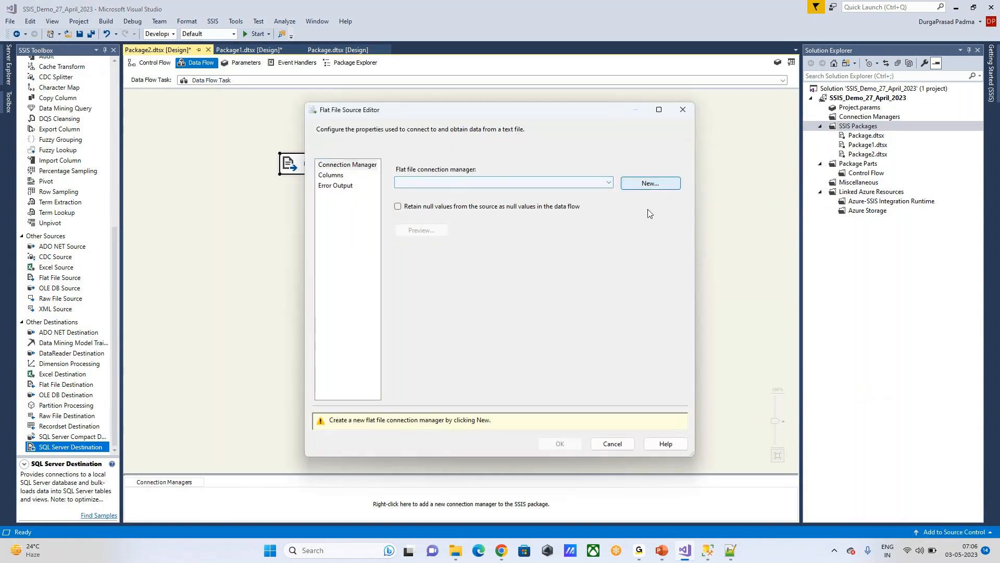
left_click(631, 222)
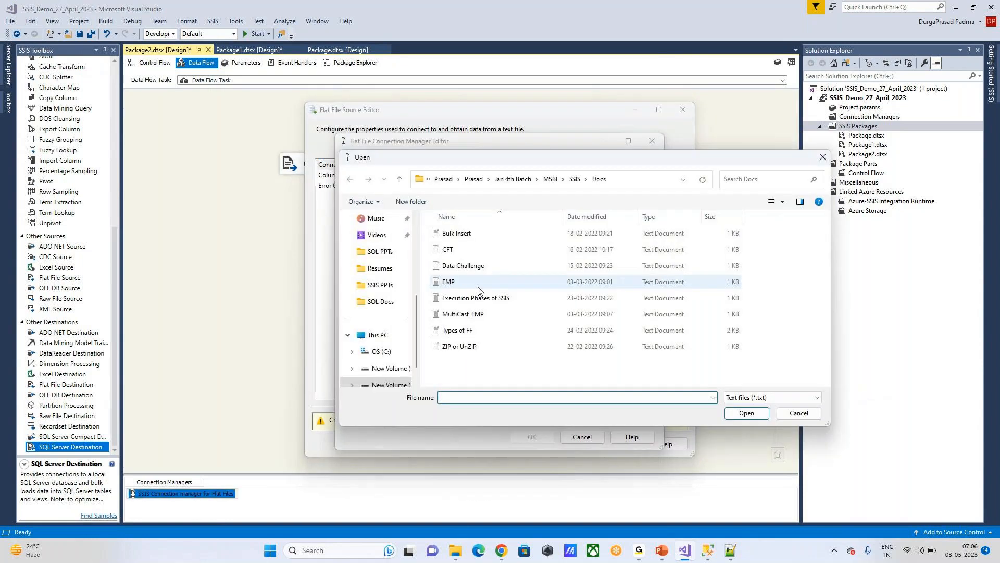
double_click(477, 282)
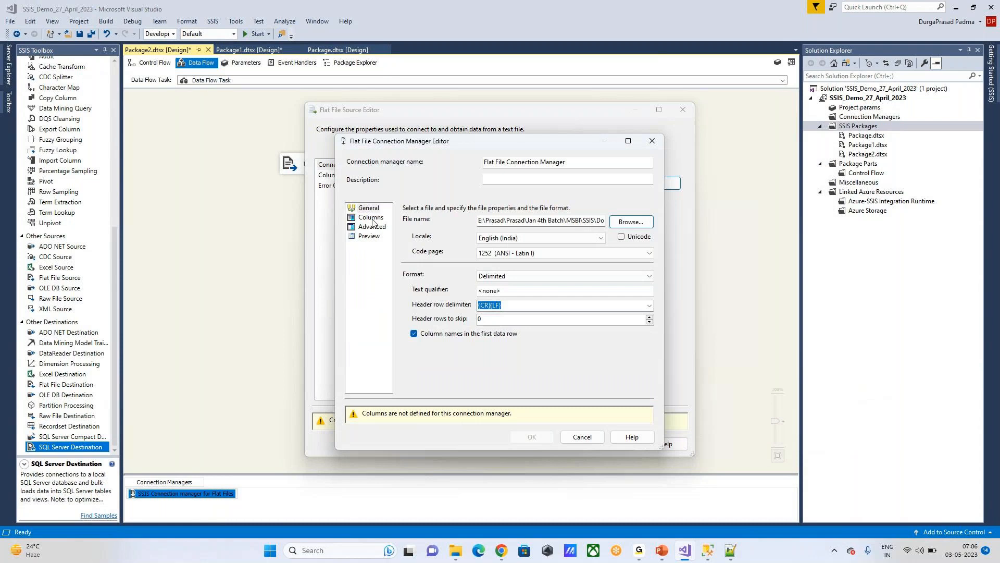
left_click(373, 221)
left_click(369, 236)
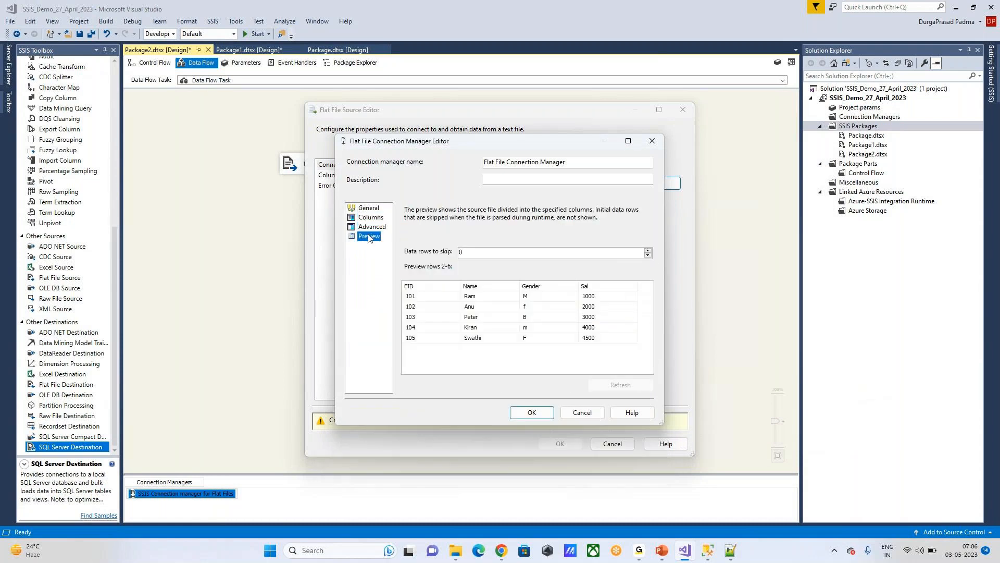
left_click(530, 412)
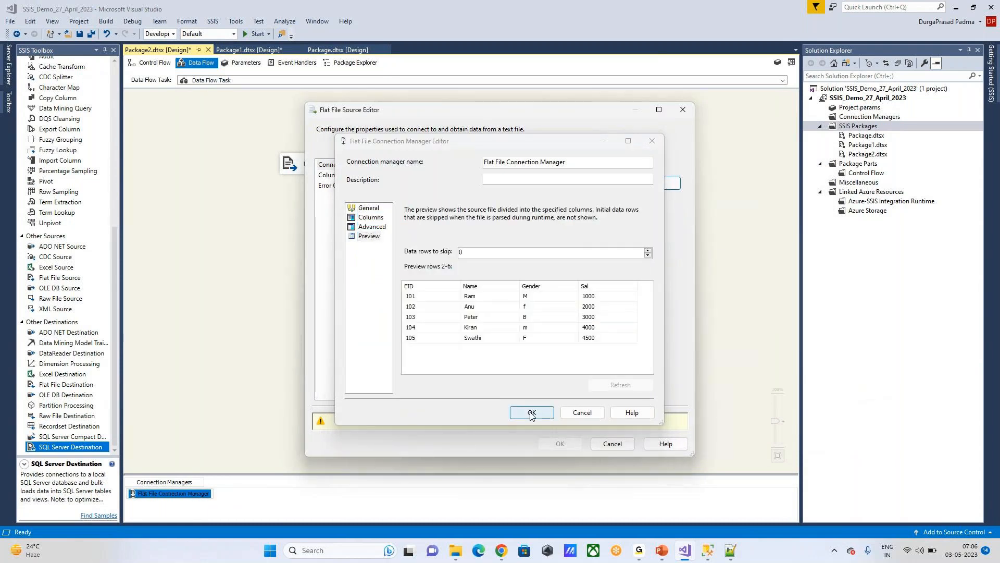
Step: Check the EID, Name, Gender and Sal output columns and accept the Flat File Source settings
left_click(333, 177)
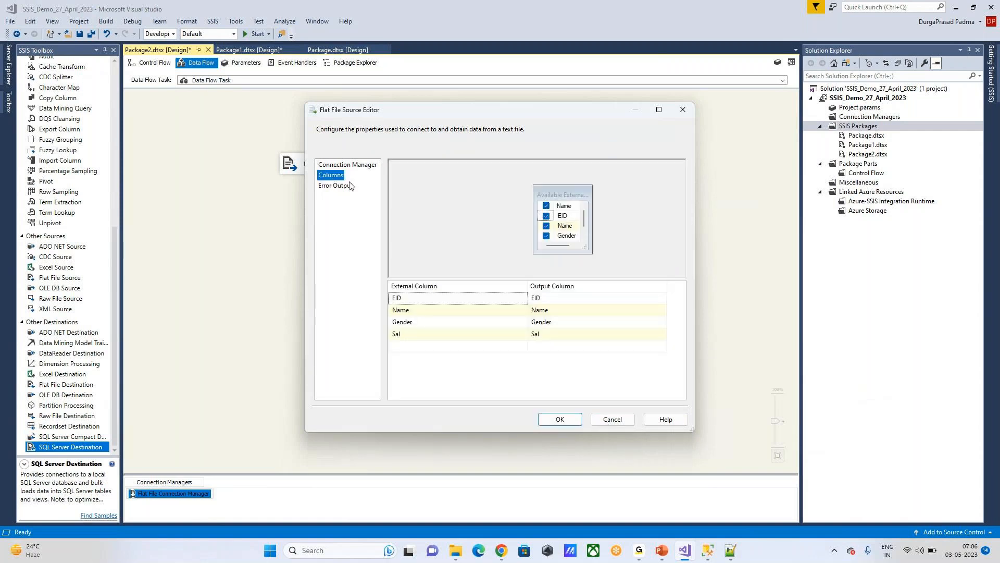
left_click(573, 419)
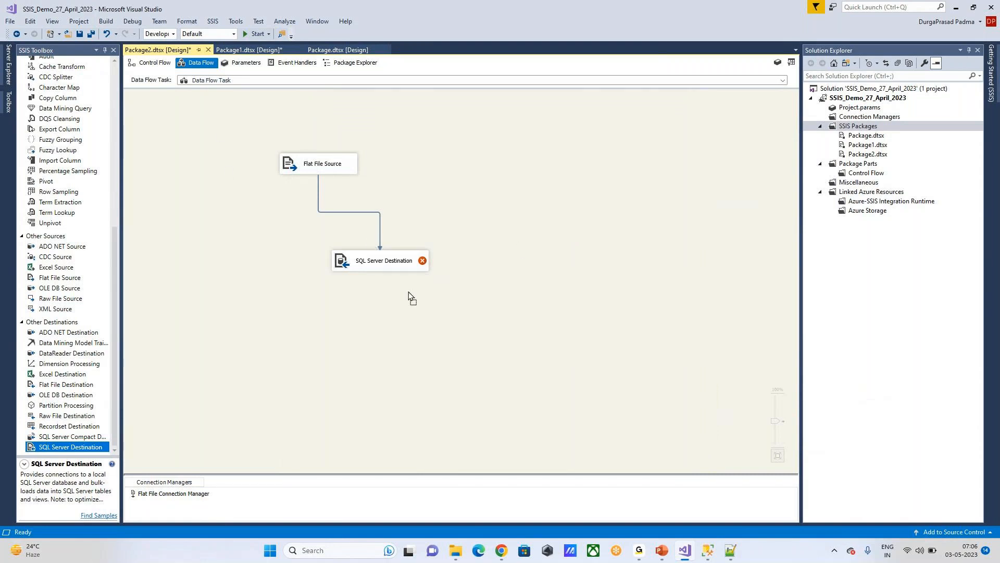
left_click_drag(280, 147, 446, 306)
left_click(626, 251)
Step: Show the Bulk Insert Task slide, then go back to Package2's control flow
mouse_move(662, 550)
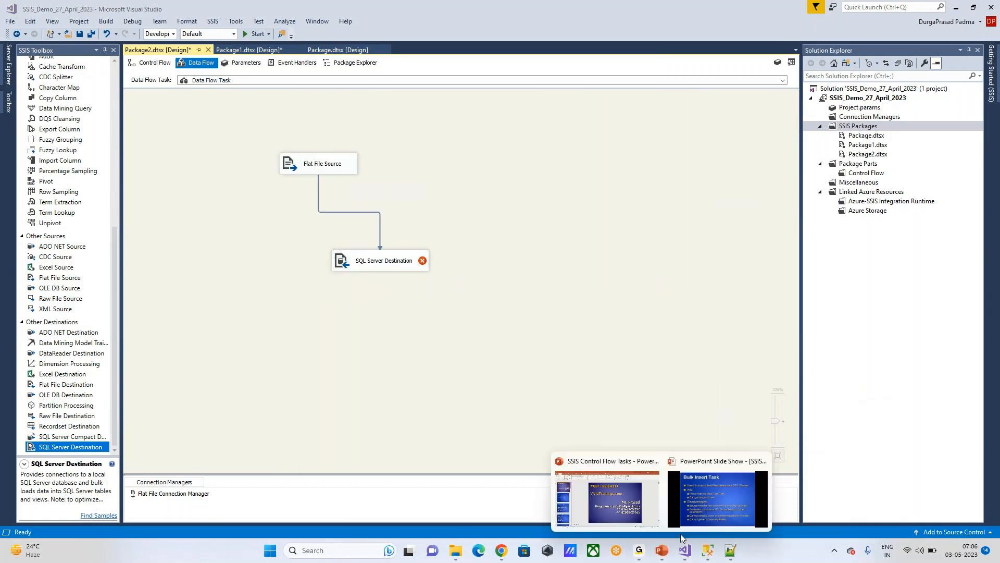
left_click(682, 527)
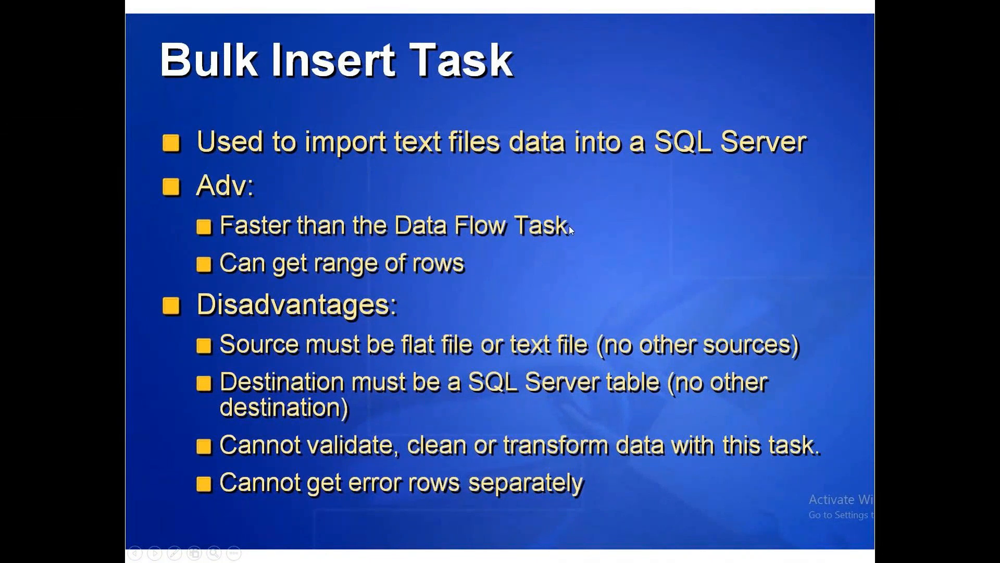
key("alt+Tab")
left_click(163, 67)
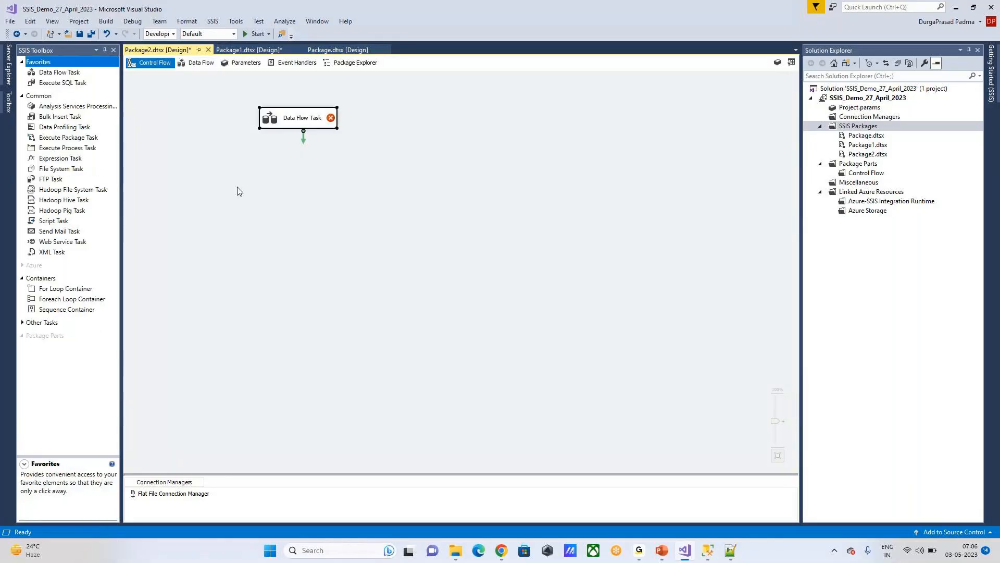
Step: Add a Bulk Insert Task beside the Data Flow Task and open its editor, consulting the slide
left_click_drag(291, 117, 329, 174)
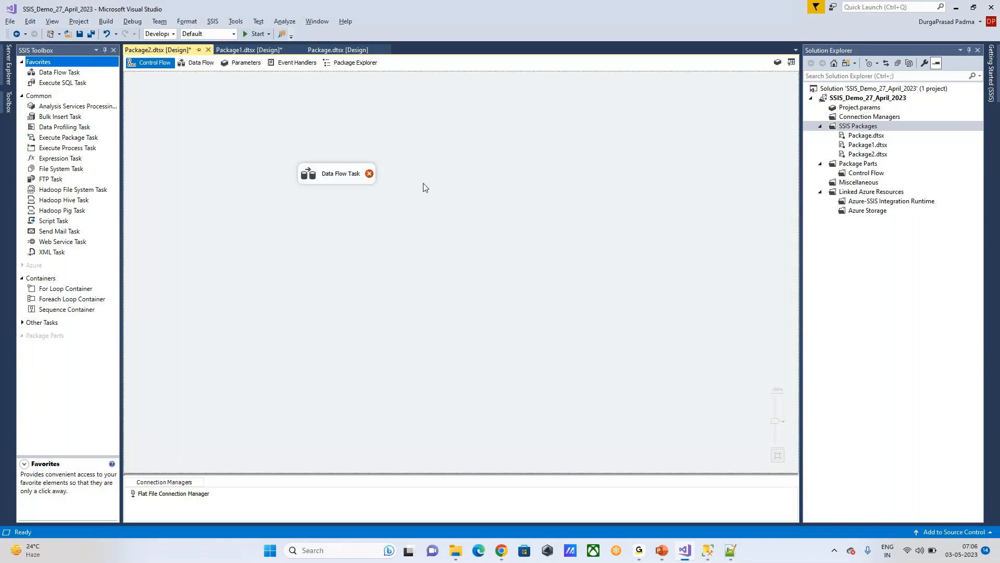
key("alt+Tab")
key("alt+Tab")
left_click_drag(60, 116, 503, 143)
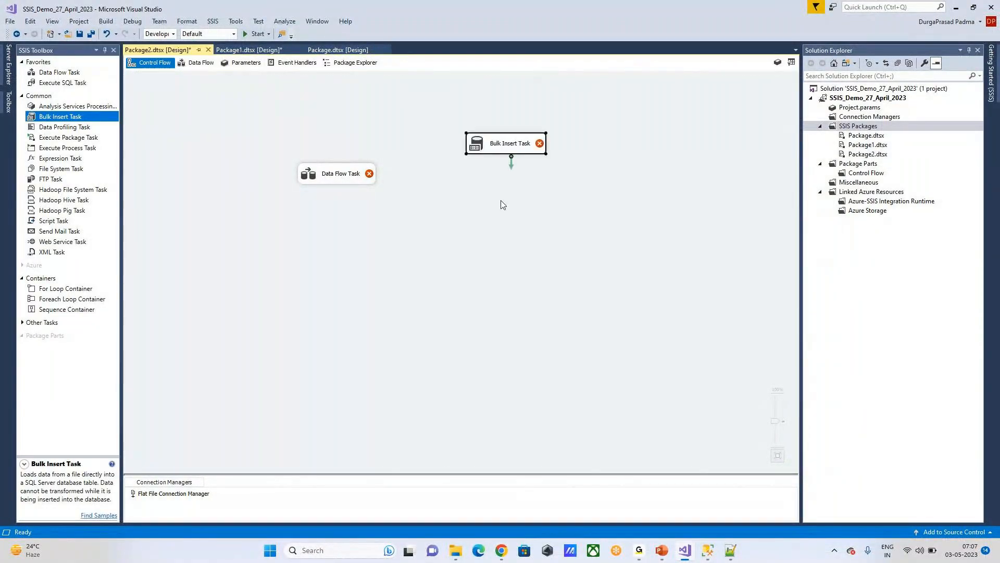
double_click(513, 148)
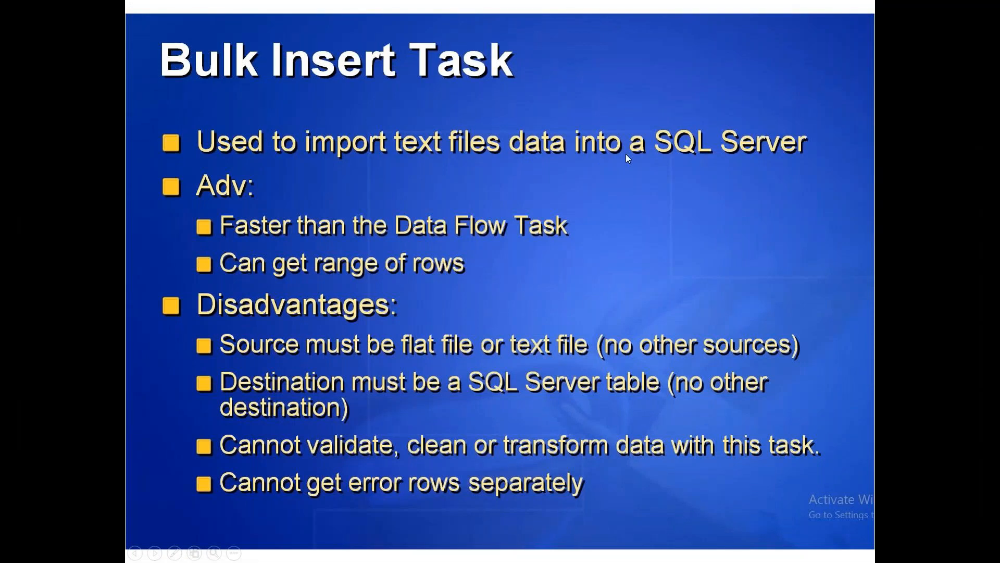
key("alt+Tab")
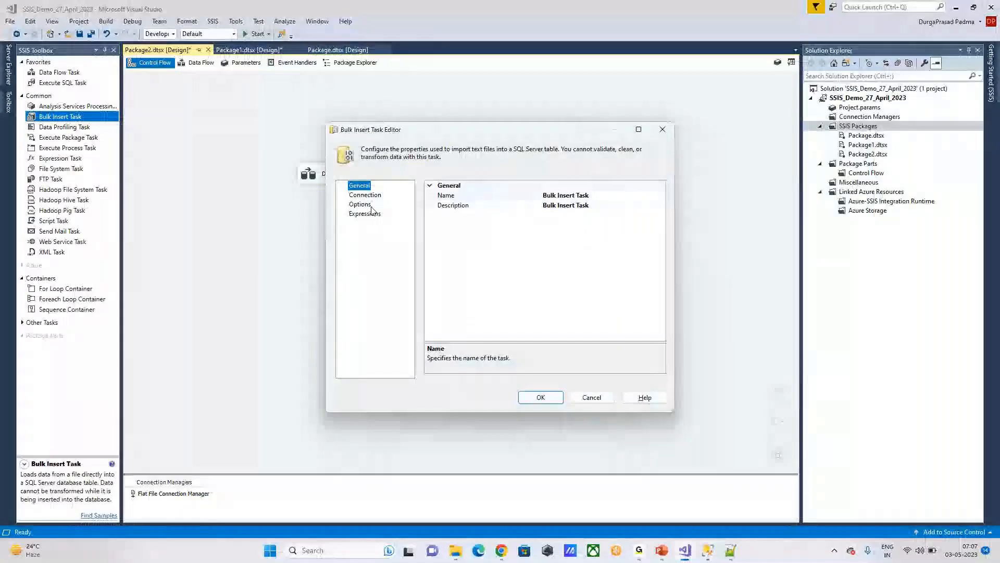
left_click_drag(502, 138, 425, 124)
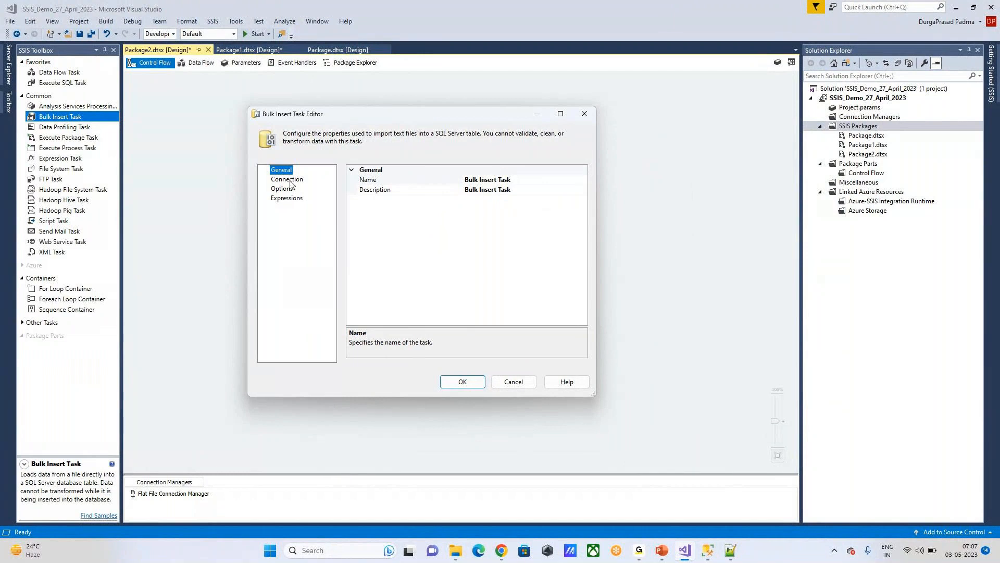
key("alt+Tab")
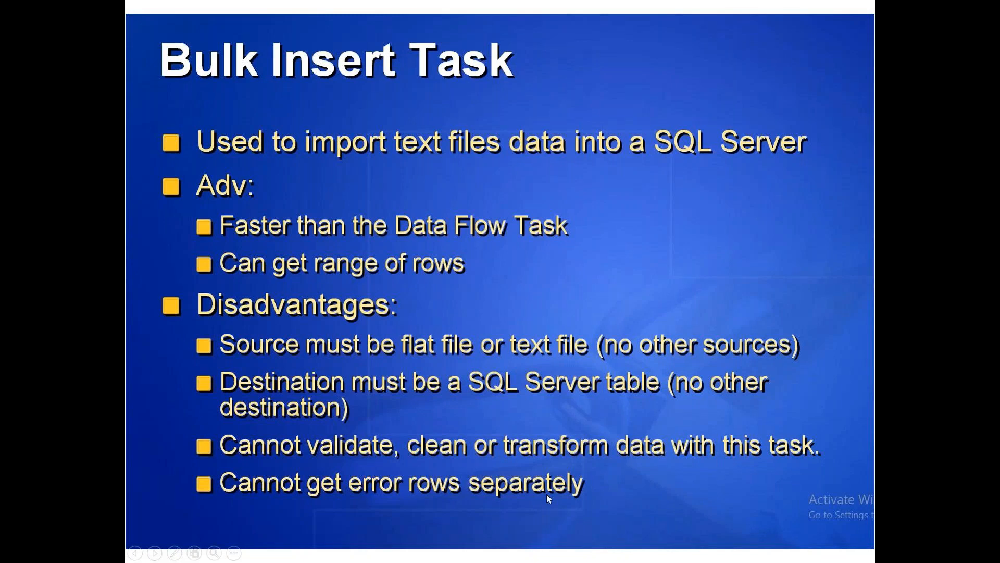
Step: Go from the Bulk Insert Task slide back to the Bulk Insert Task Editor
key("alt+Tab")
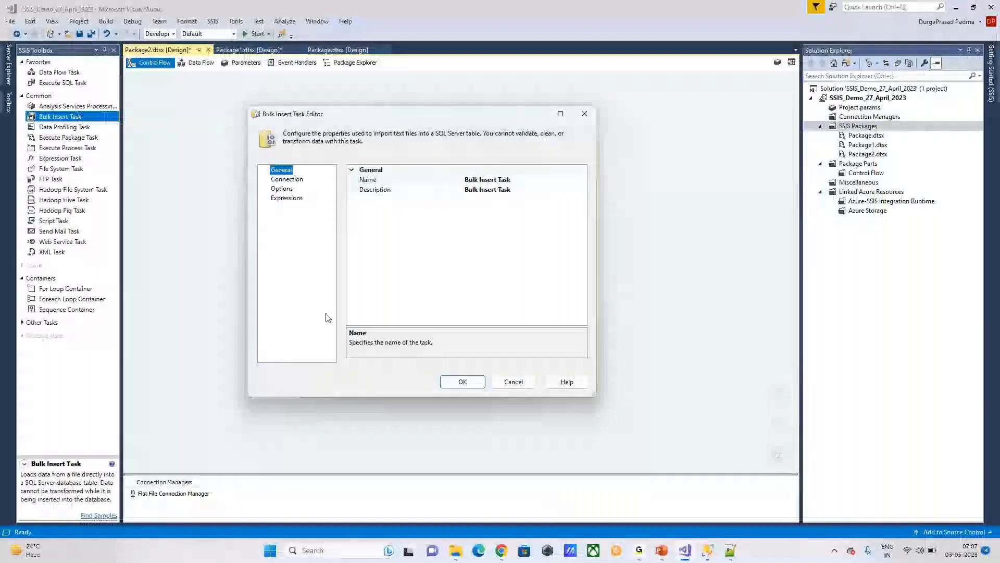
Step: On the Connection page, set the task's connection to the VividTrainings OLE DB connection
left_click(291, 182)
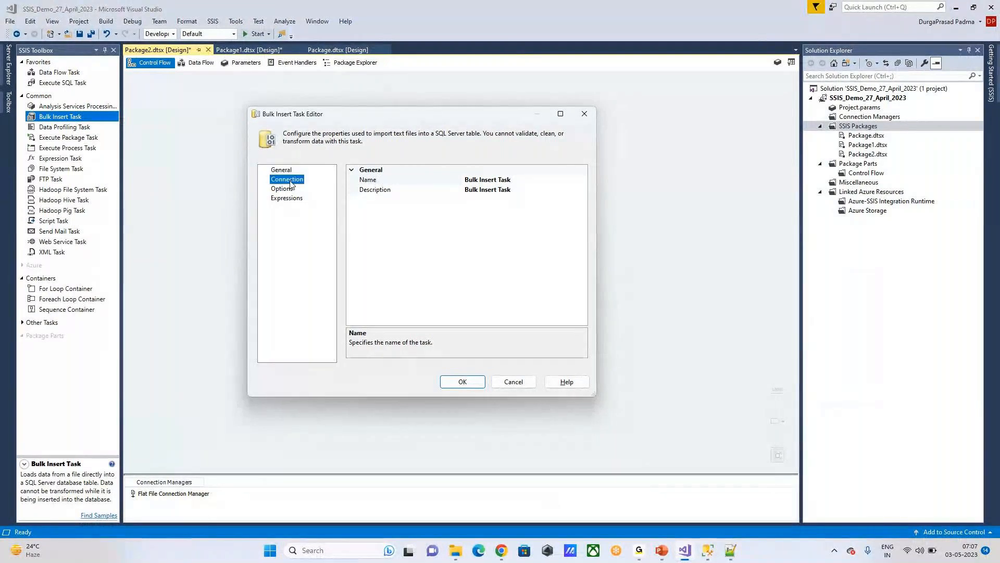
left_click(578, 181)
left_click(580, 181)
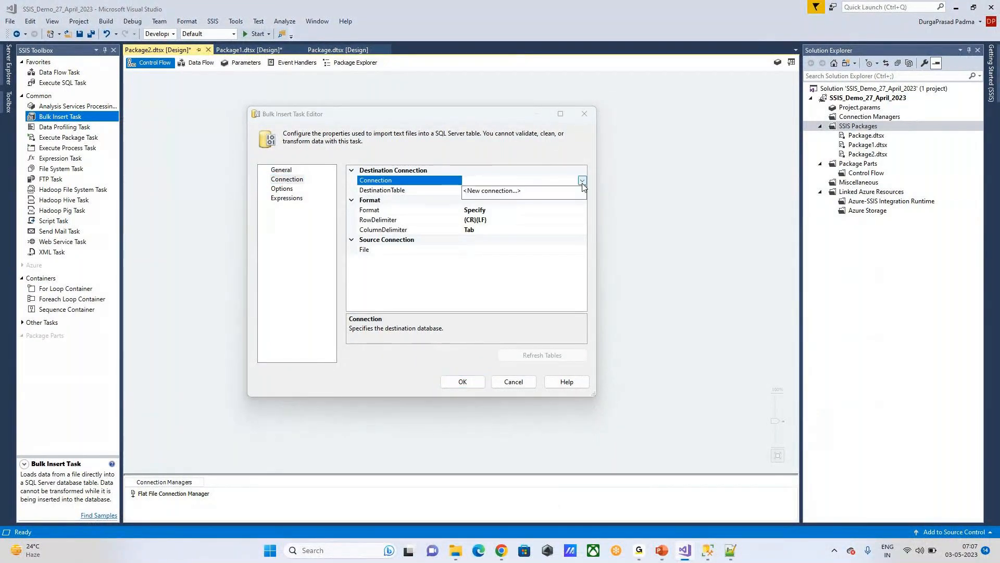
left_click(491, 190)
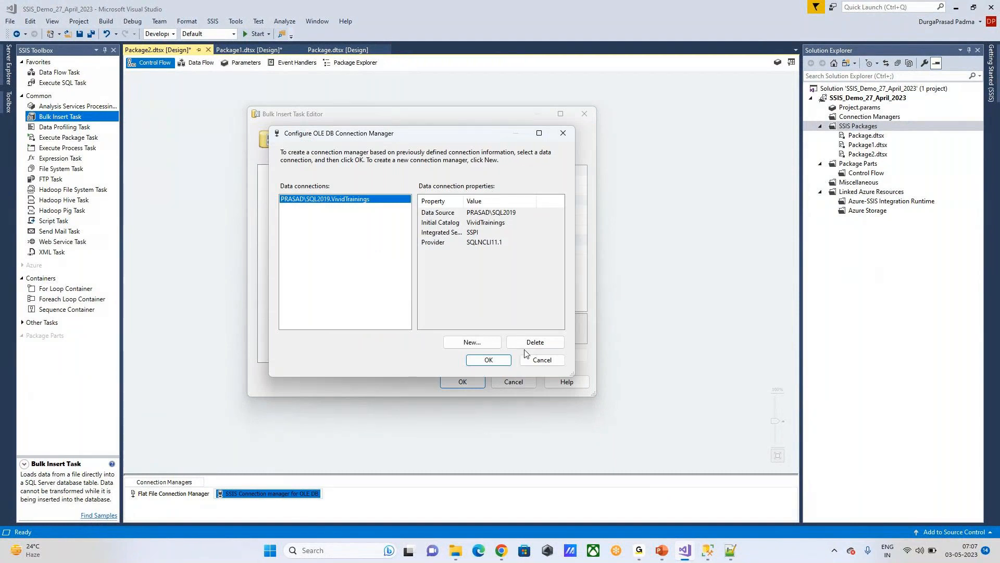
left_click(489, 360)
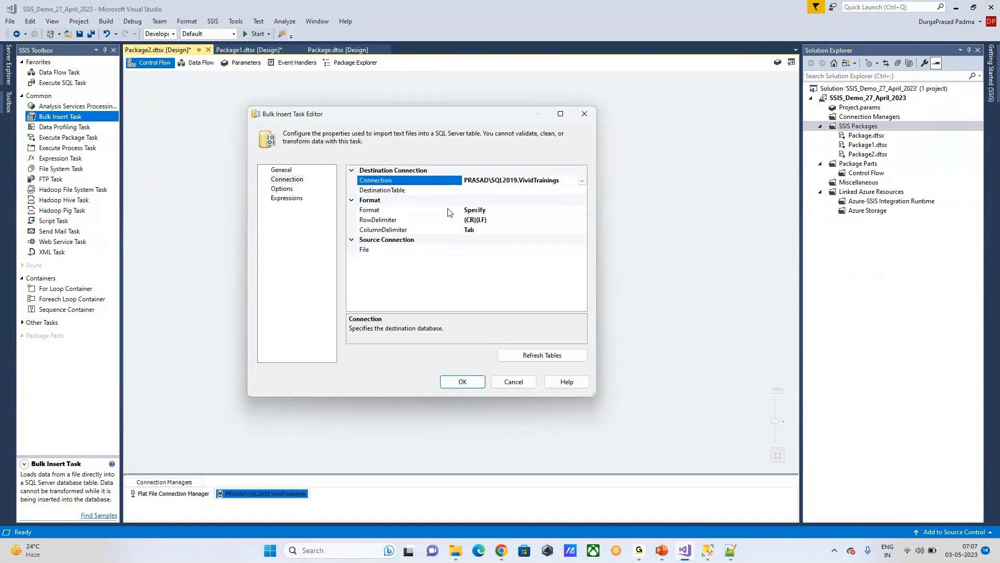
Step: Choose [dbo].[EMP] as the destination table
left_click(499, 191)
left_click(583, 190)
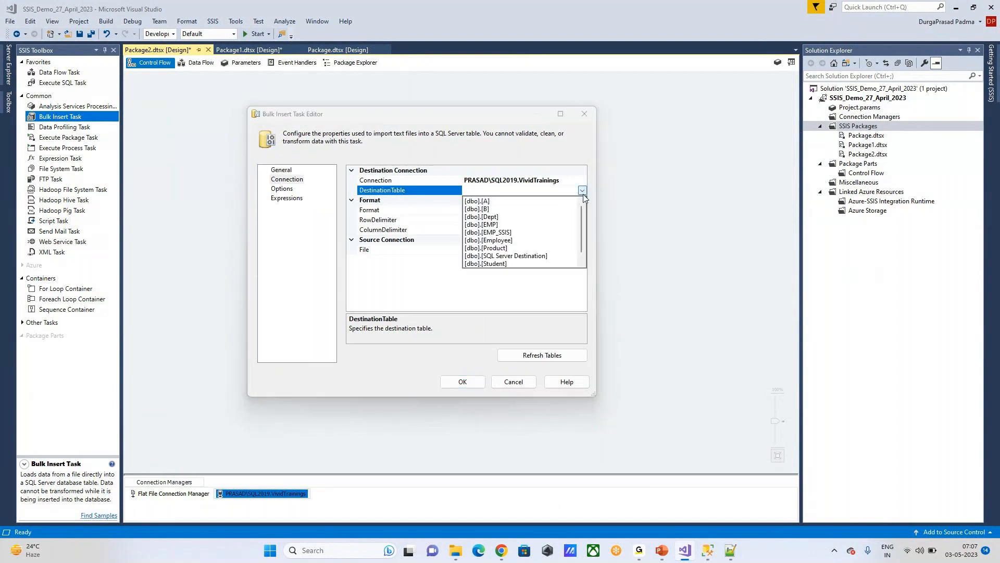
left_click(480, 225)
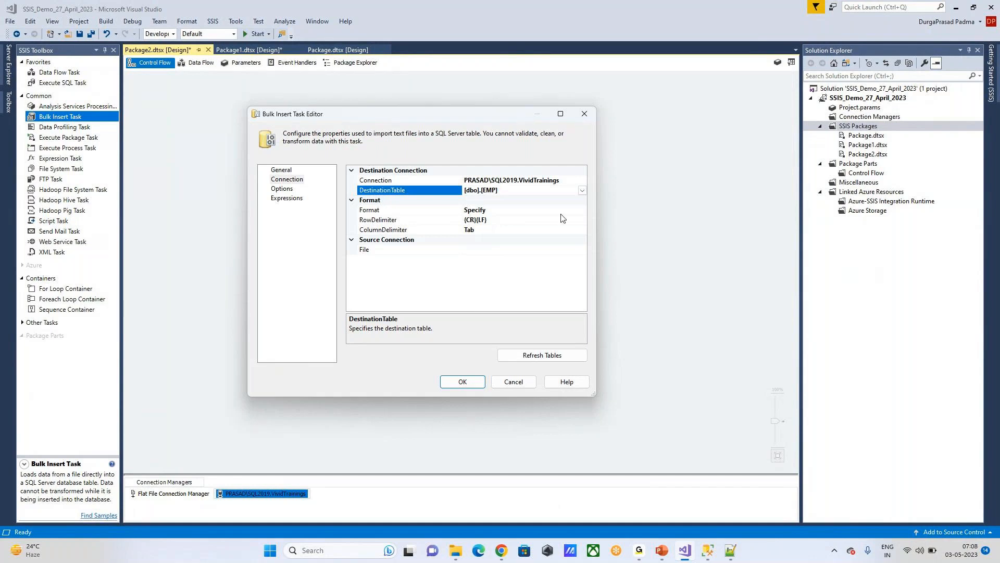
Step: Start a new file connection for the task's source file
left_click(471, 251)
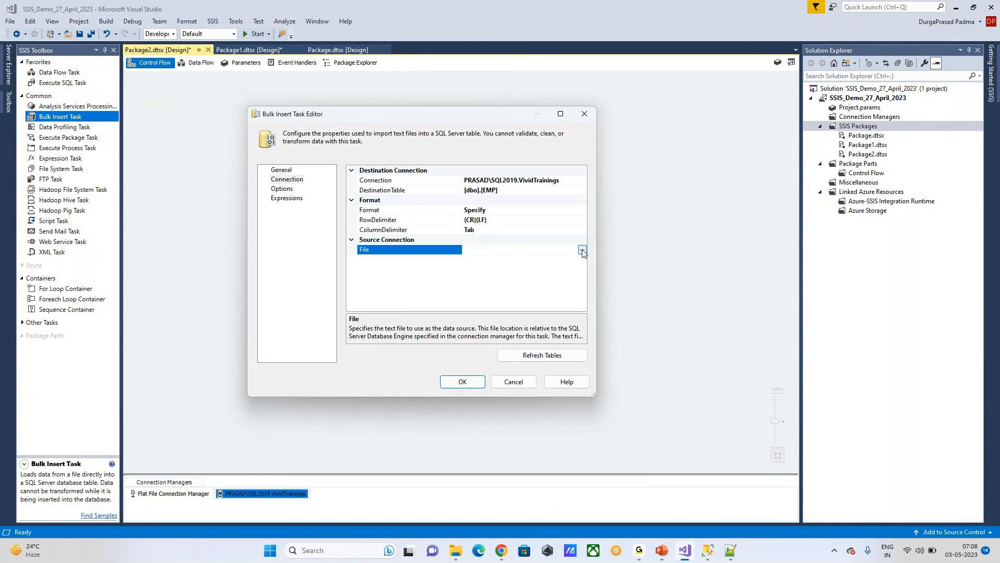
left_click(583, 250)
left_click(490, 260)
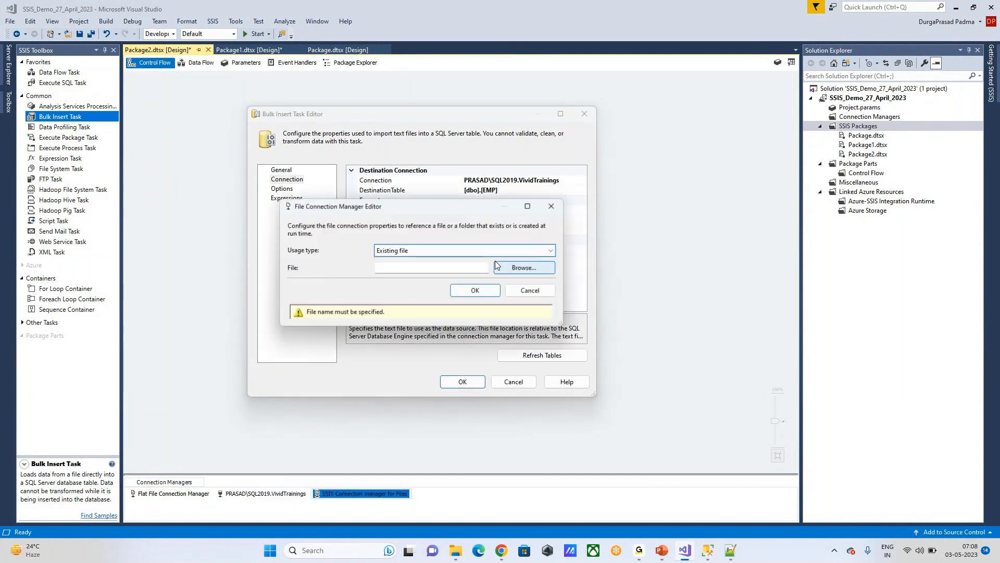
Step: Browse to EMP.txt and confirm it as the task's new source file connection
left_click(528, 273)
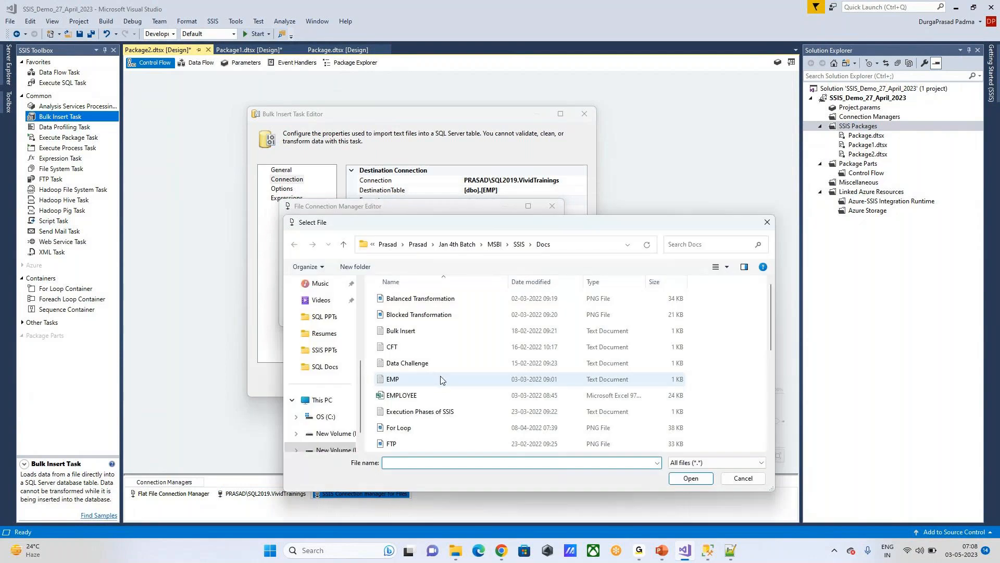
double_click(441, 380)
left_click(481, 291)
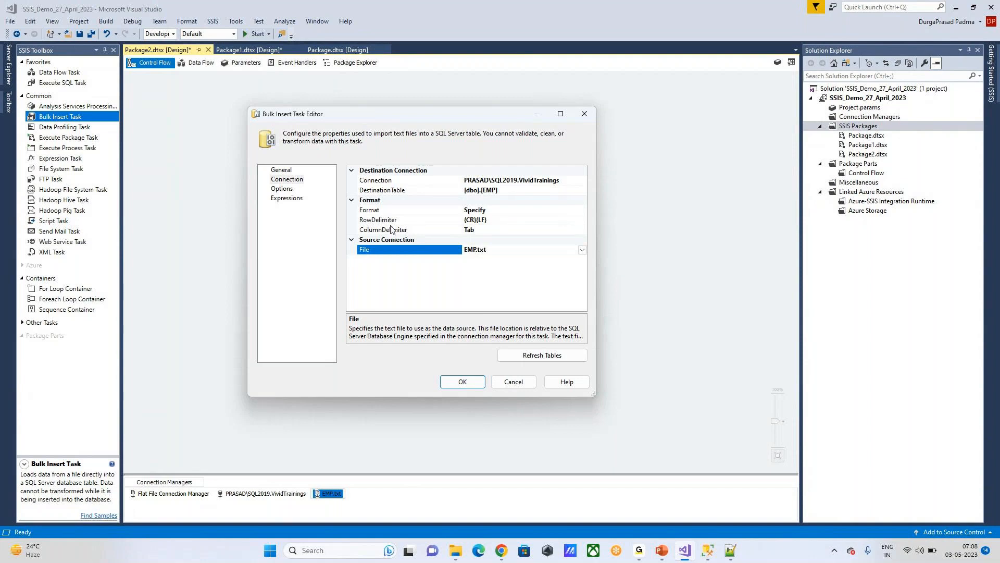
Step: Switch the column delimiter from Tab to Comma {,} and go to the Options page
left_click(503, 221)
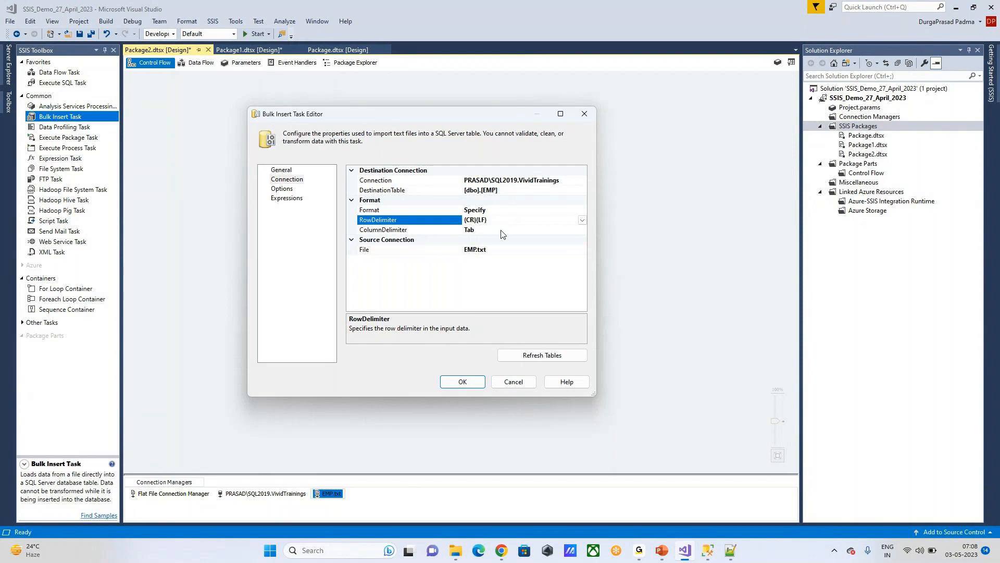
left_click(503, 230)
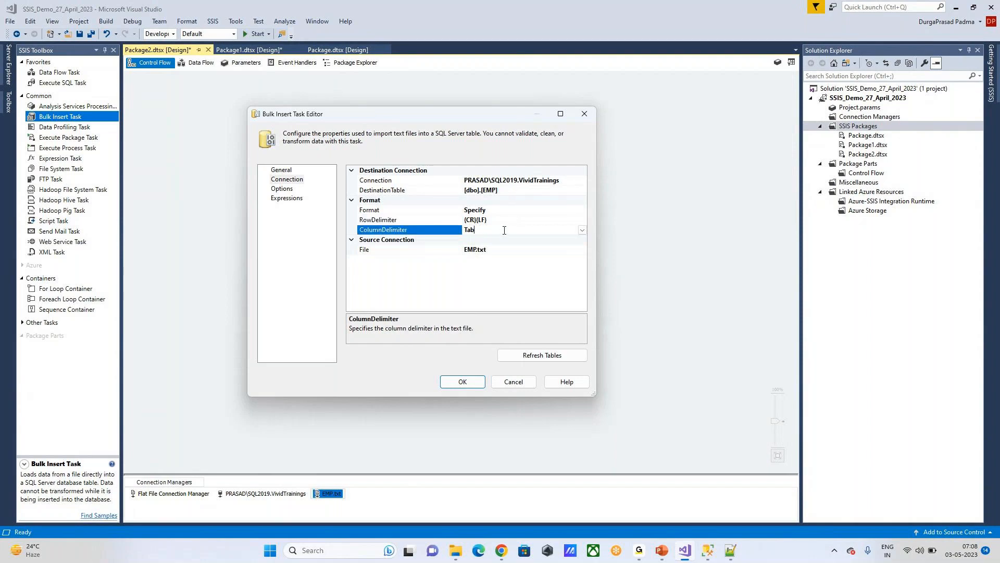
left_click(581, 230)
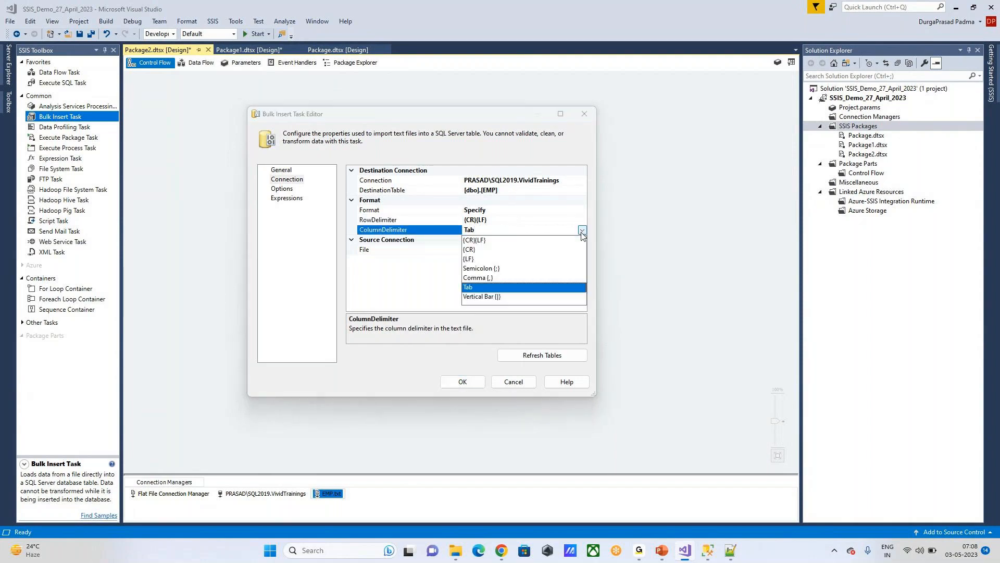
left_click(483, 278)
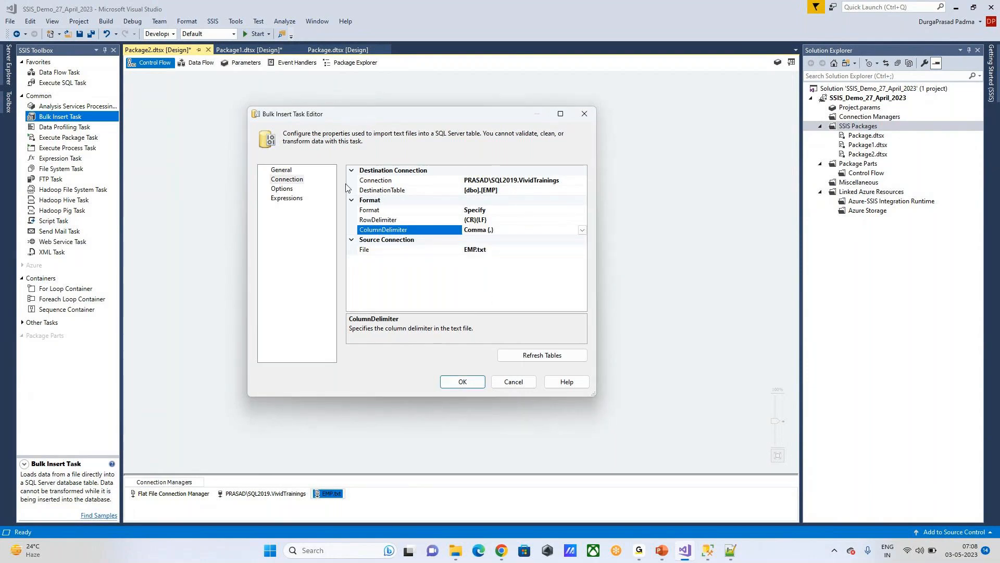
left_click(281, 189)
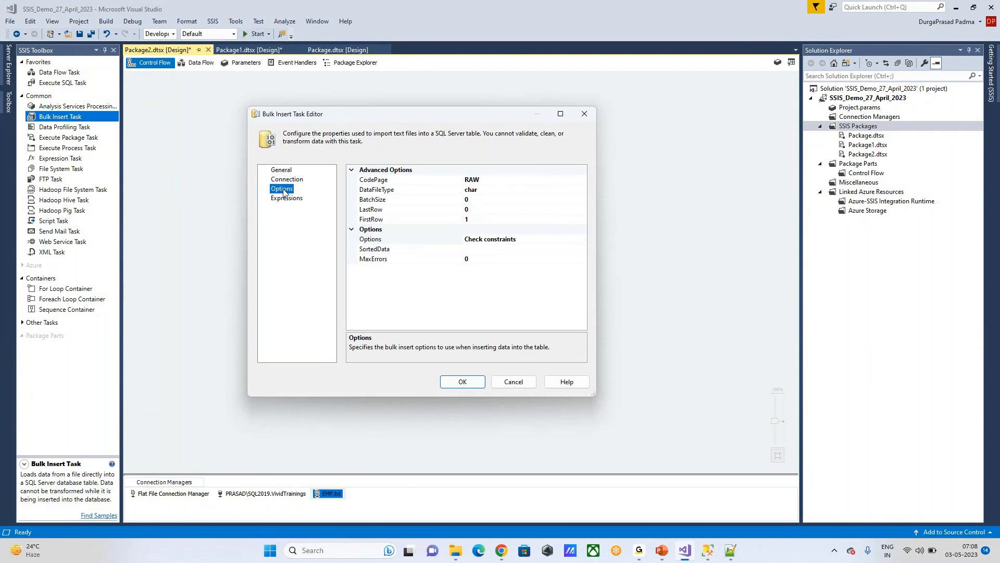
Step: Enter 5000 as BatchSize and replace FirstRow 1 with 2
left_click(492, 200)
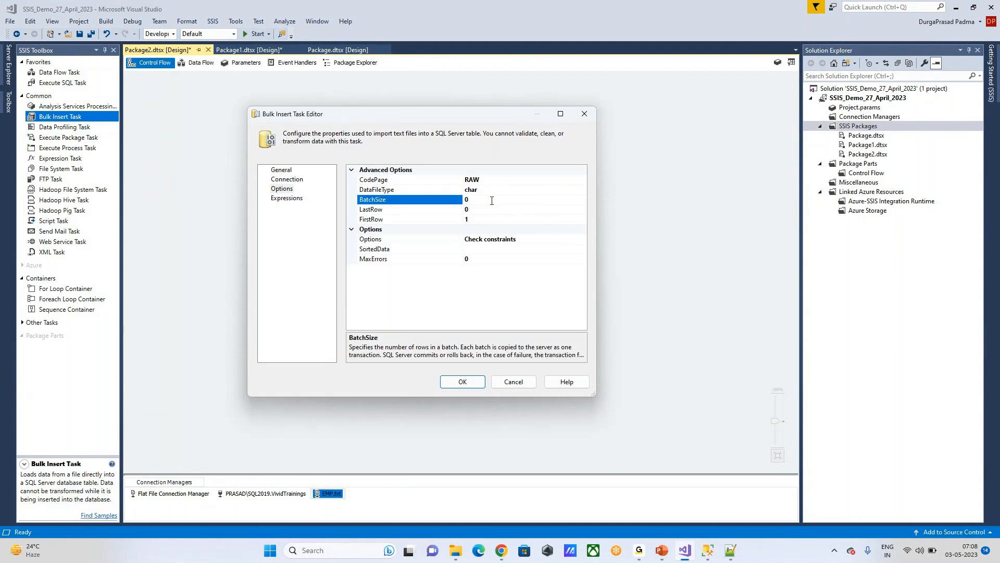
type("5000")
left_click(482, 212)
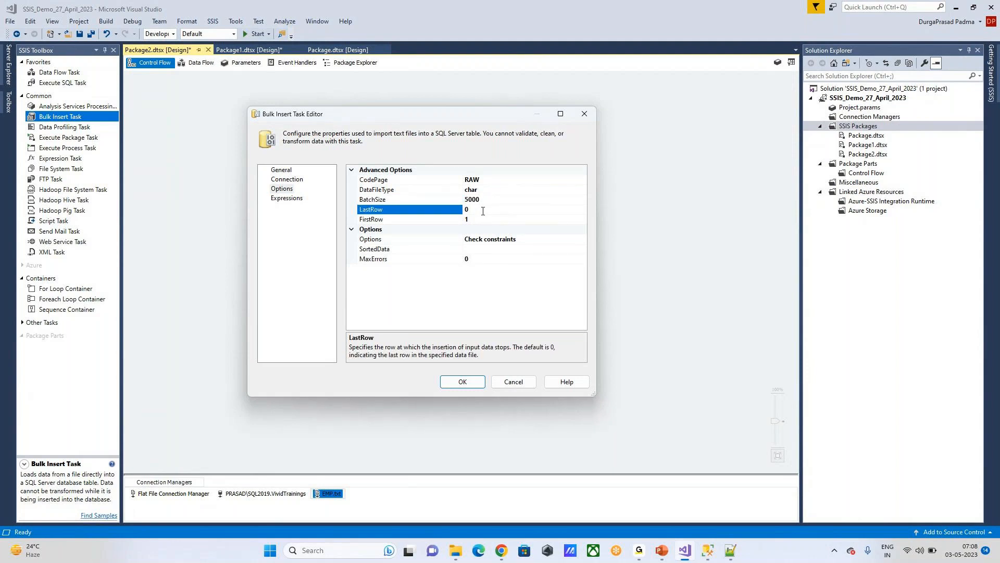
left_click(490, 220)
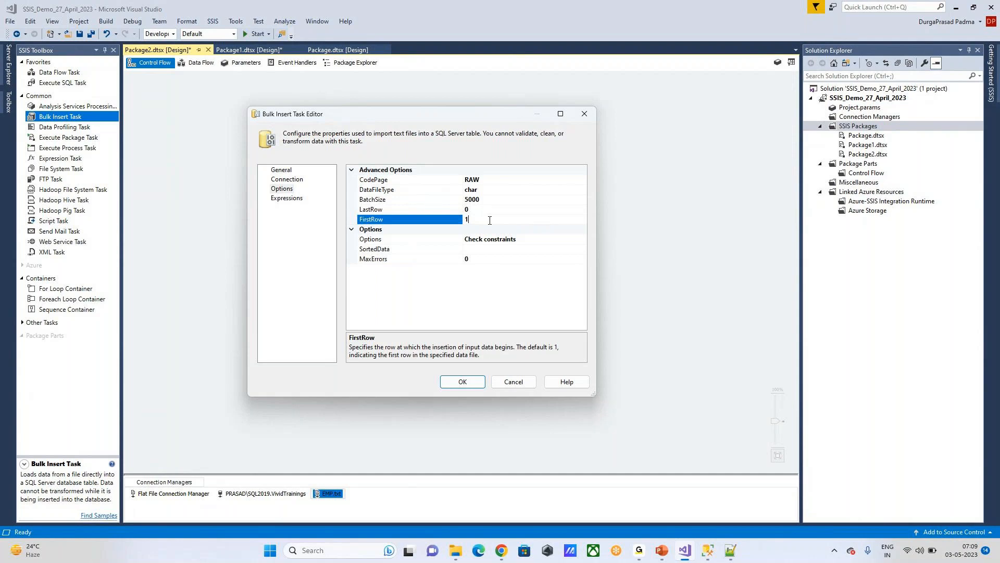
key("BackSpace")
type("2")
left_click(736, 547)
left_click(83, 59)
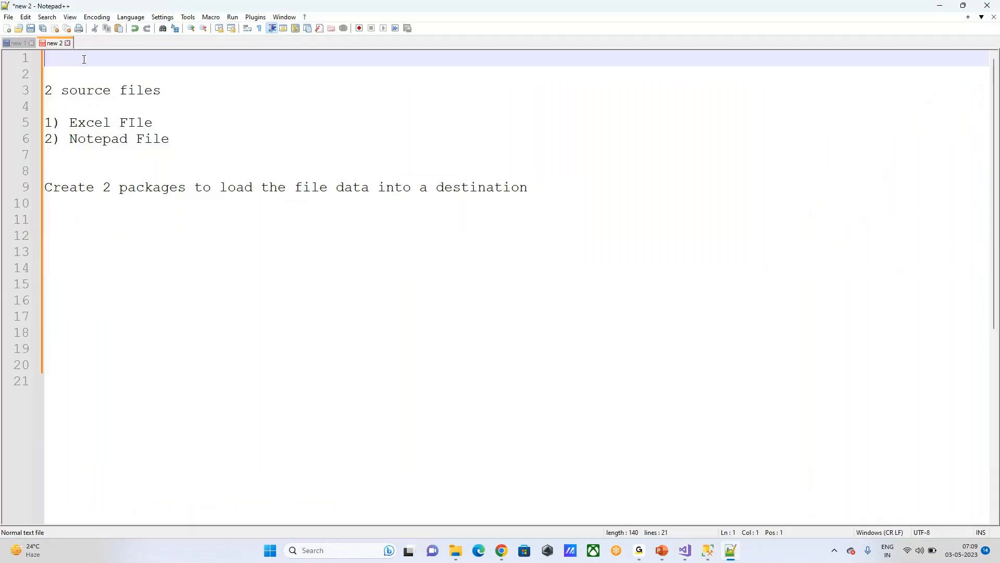
left_click_drag(172, 64, 262, 81)
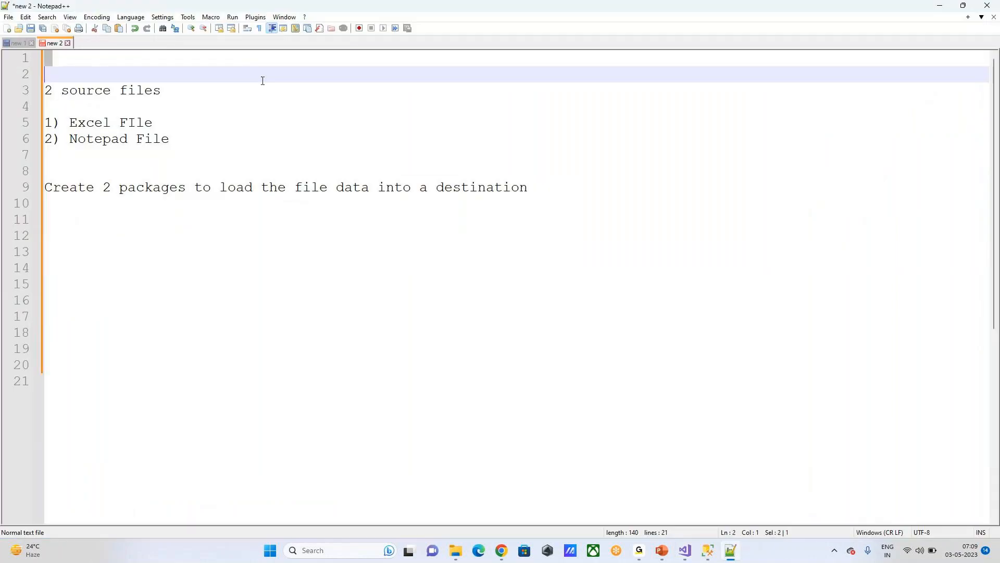
left_click(92, 81)
left_click_drag(50, 92, 198, 487)
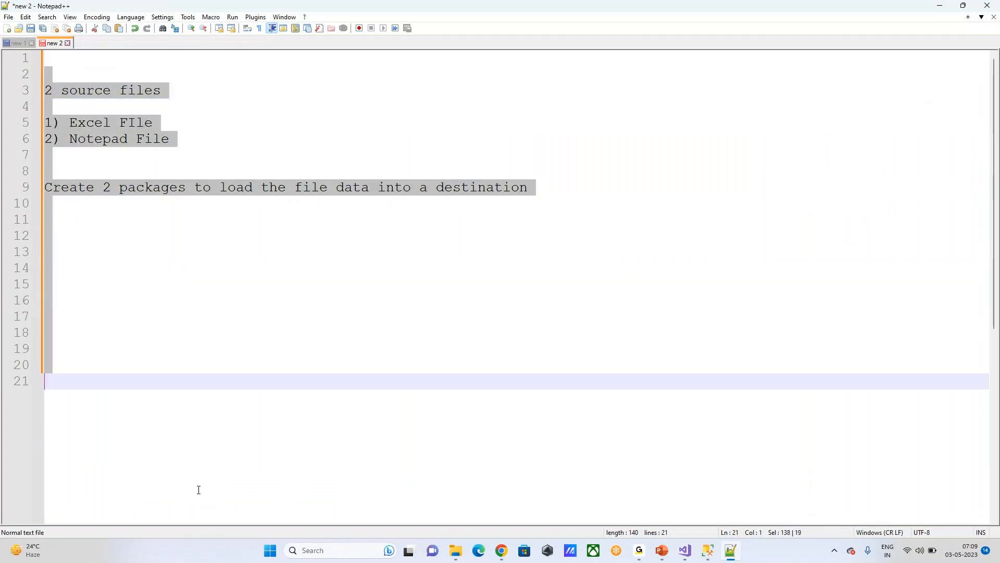
left_click(115, 208)
left_click_drag(49, 78, 119, 188)
left_click(691, 557)
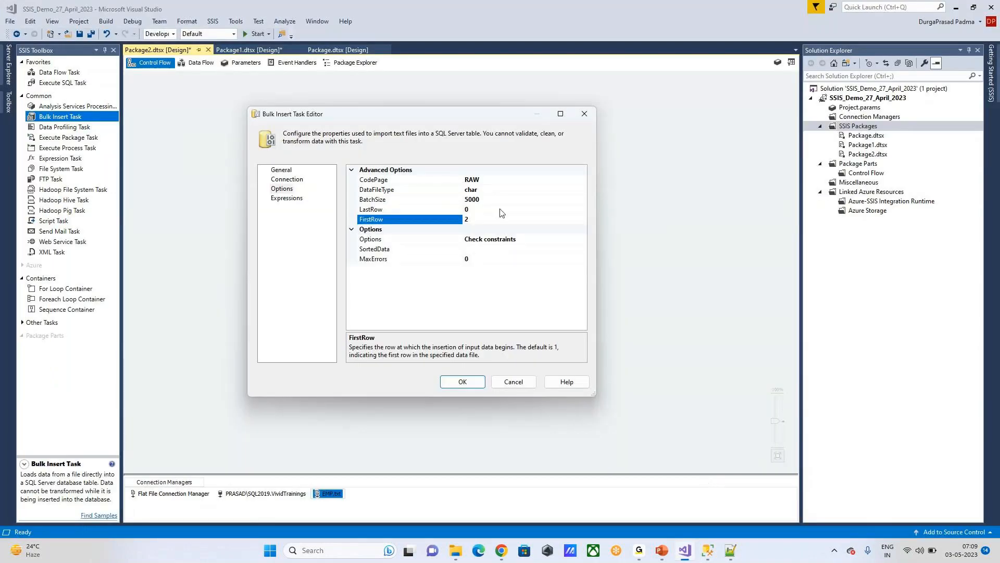
Step: Review the LastRow, Expressions and Options settings, then accept the Bulk Insert Task Editor
left_click(484, 209)
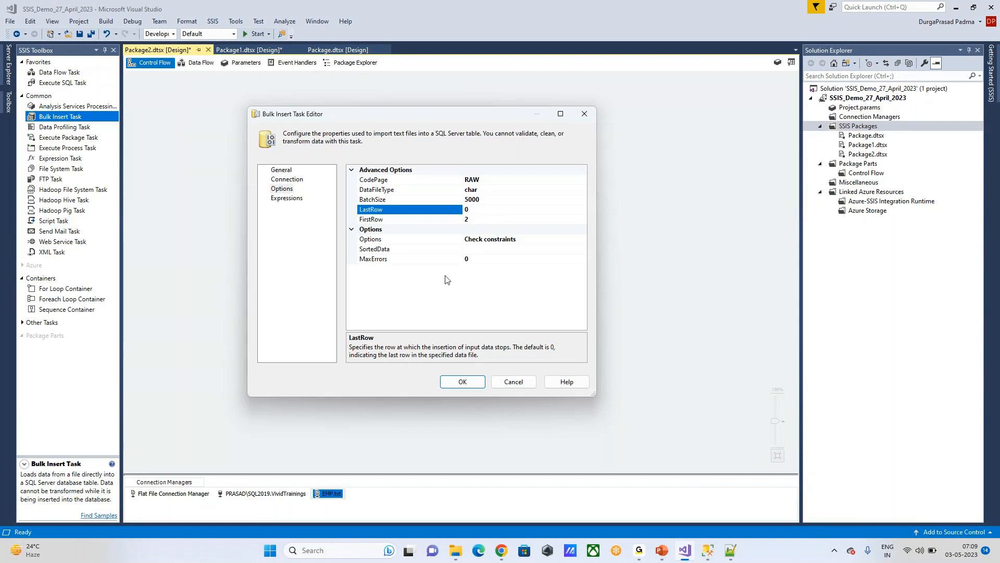
left_click(286, 198)
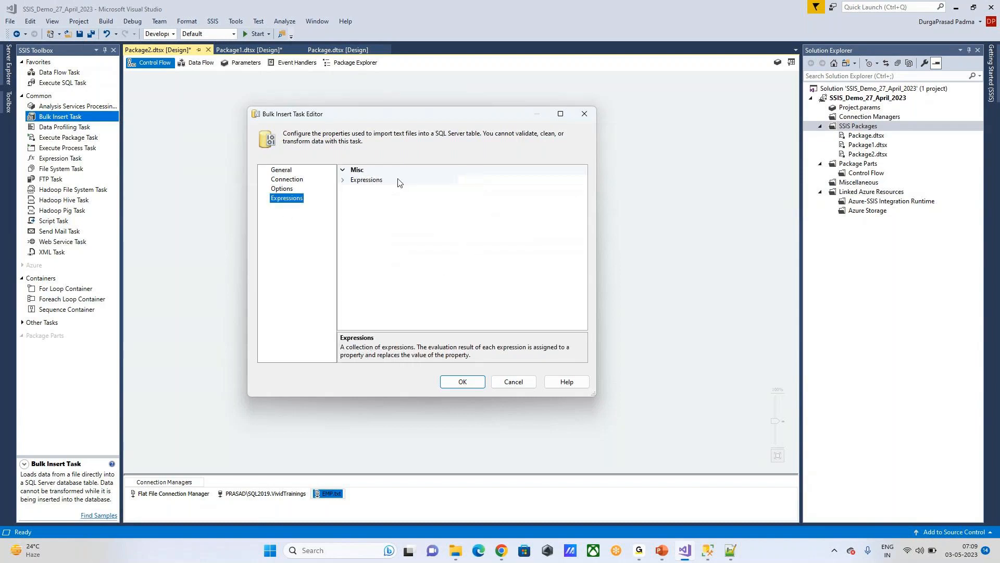
left_click(426, 181)
left_click(281, 189)
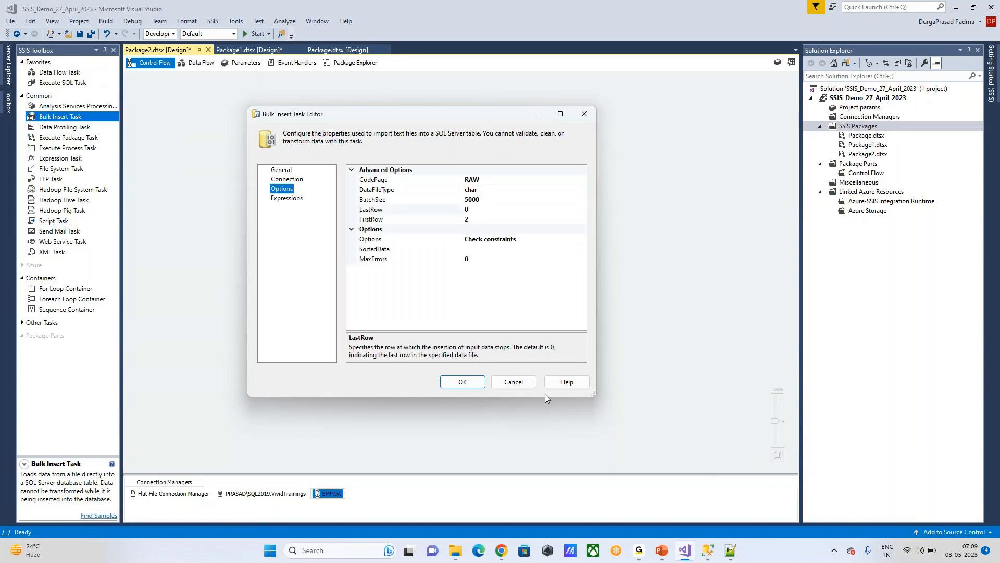
left_click(460, 383)
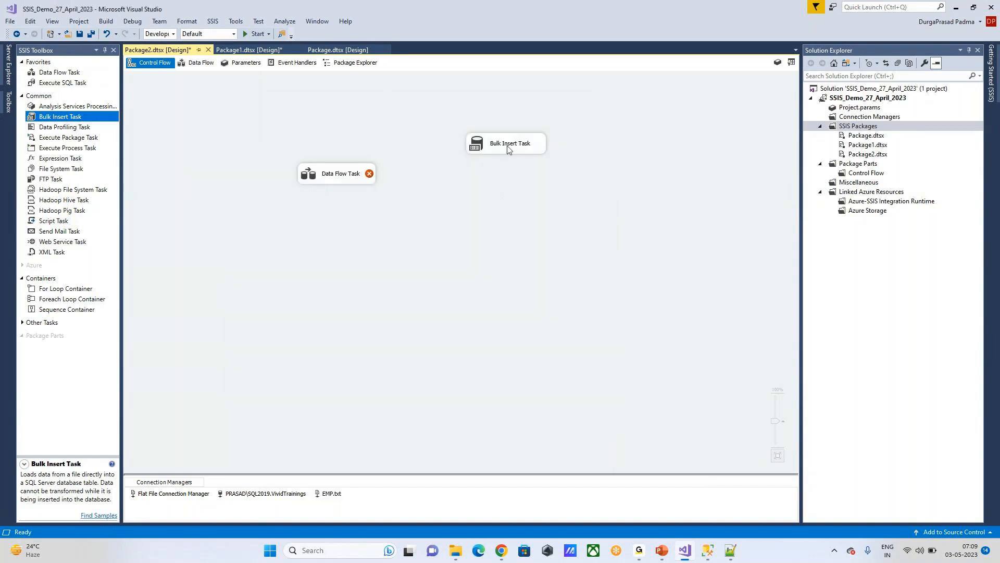
Step: Delete the Data Flow Task and move the Bulk Insert Task to the canvas top-left
left_click_drag(504, 150, 447, 243)
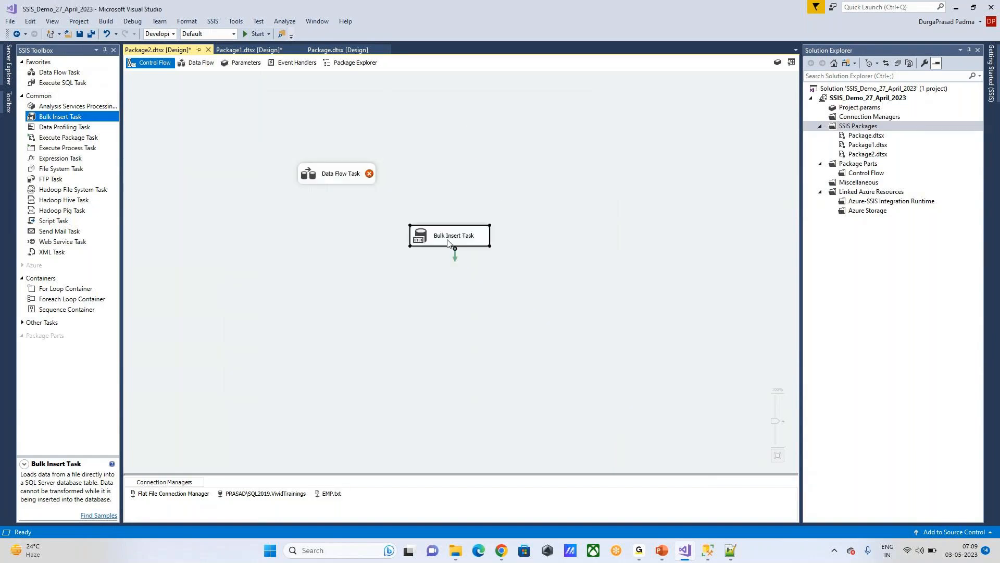
left_click(340, 179)
key("Delete")
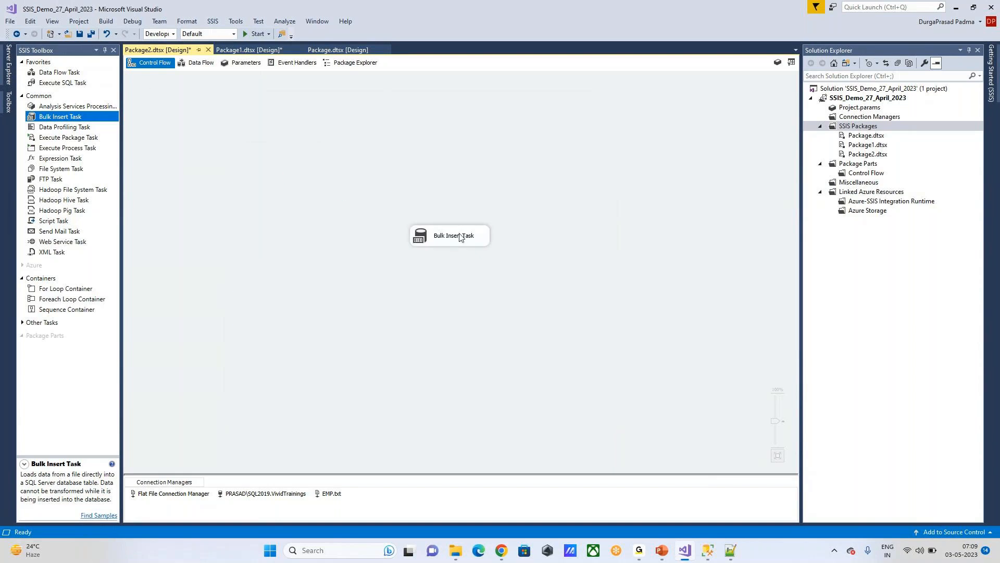
left_click_drag(451, 236, 283, 154)
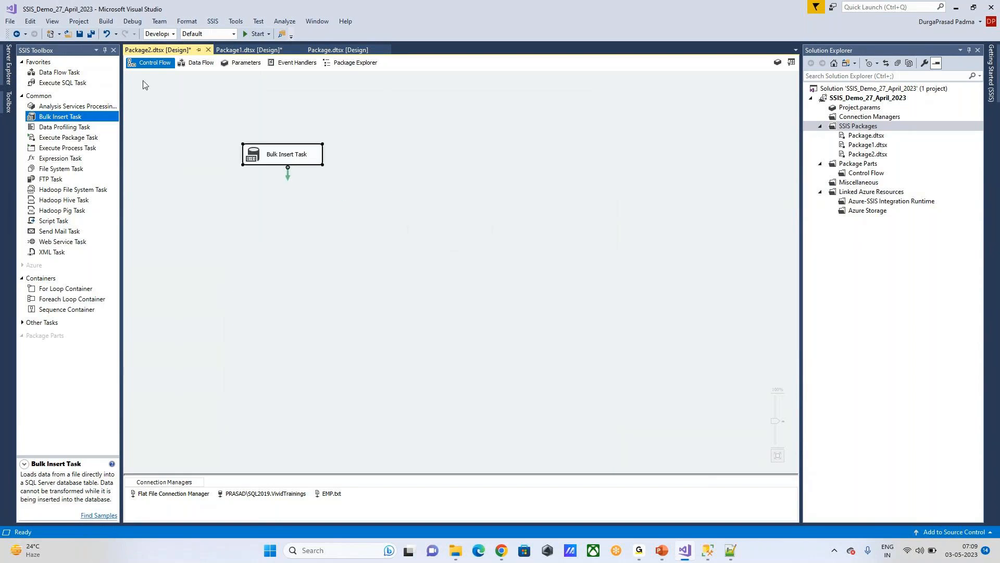
Step: Save Package2 and all other open packages
left_click(68, 34)
left_click(486, 9)
left_click(81, 35)
left_click(91, 34)
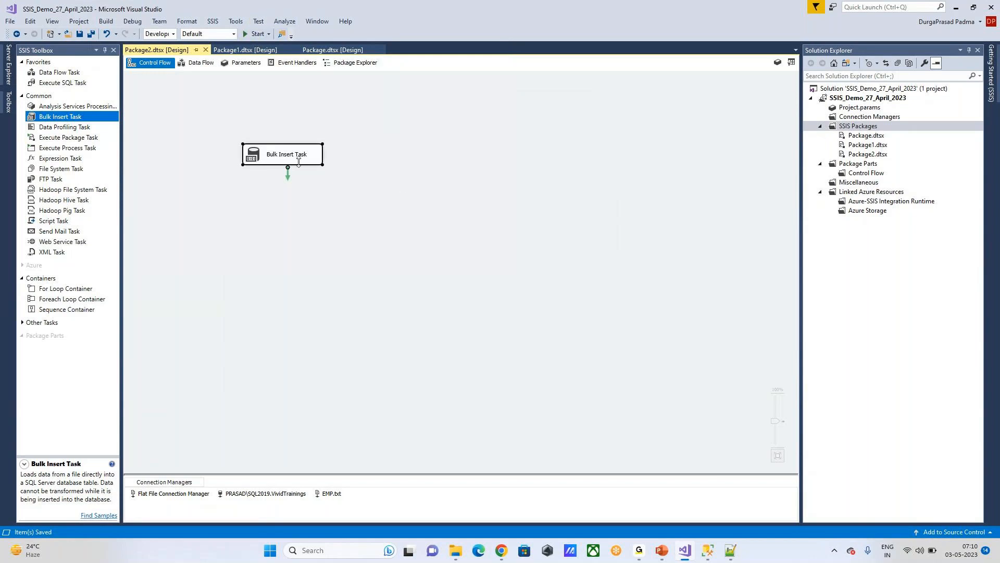
Step: Check the full file path in the EMP.txt file connection settings
double_click(330, 495)
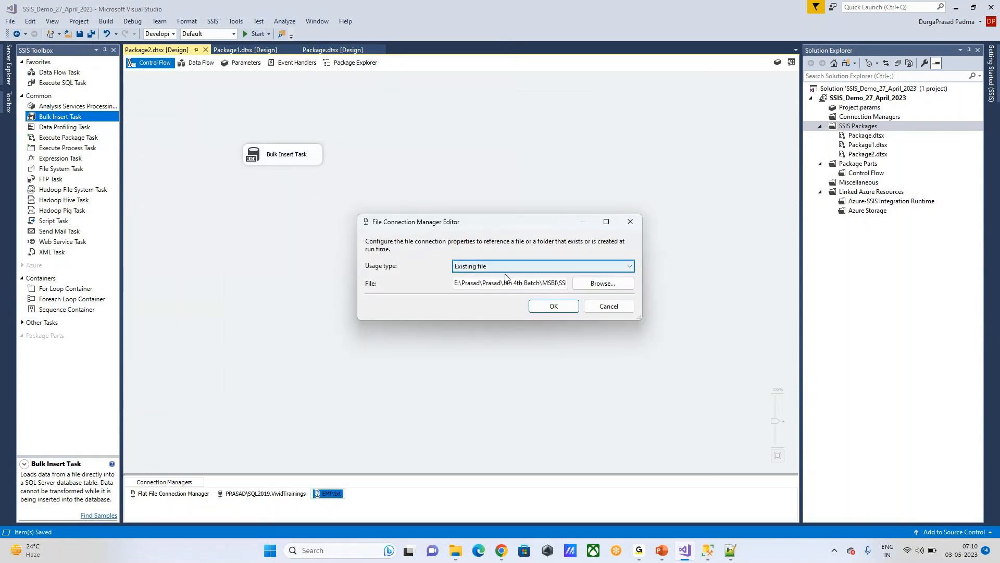
left_click(530, 282)
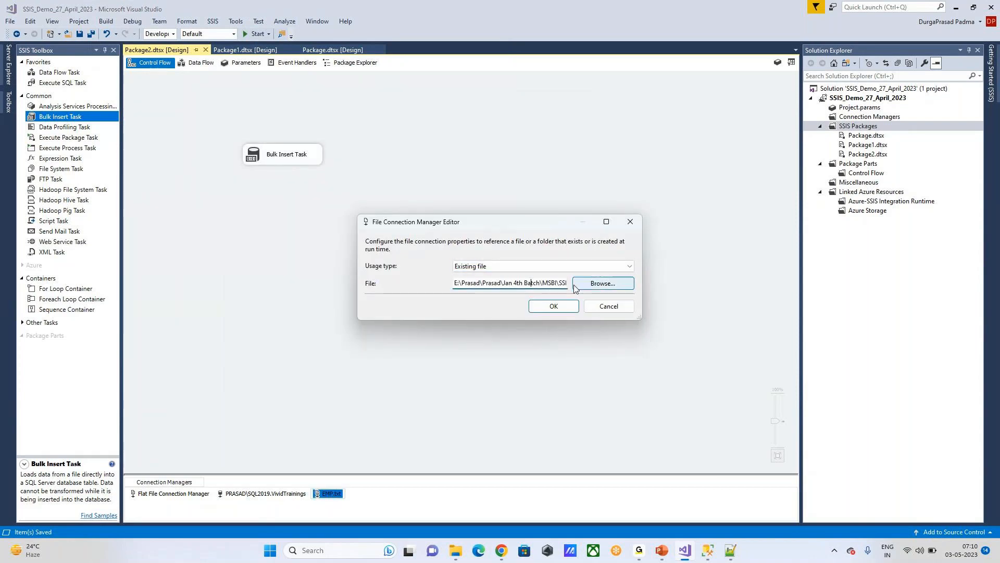
left_click(554, 307)
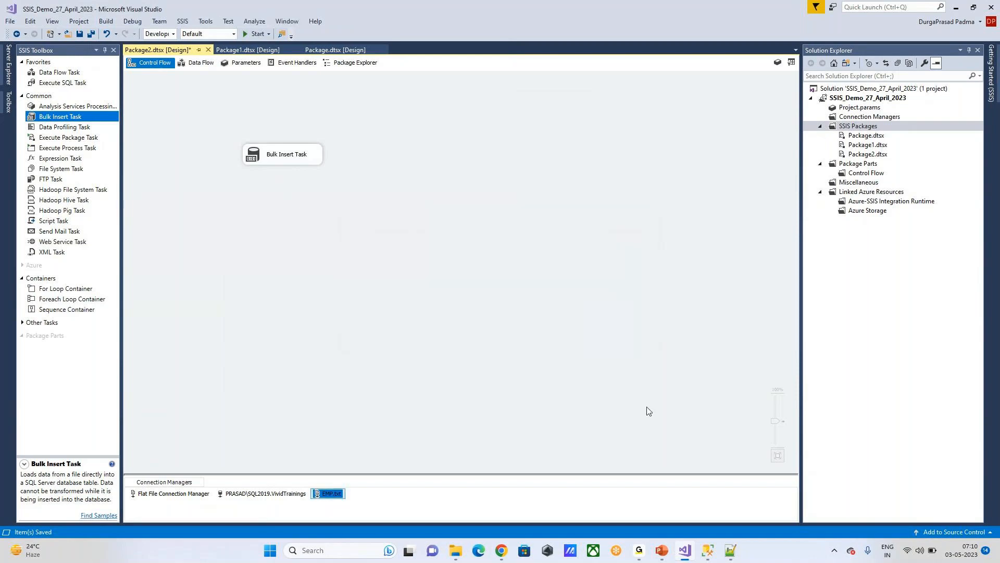
Step: Review the Bulk Insert Task's connections, then switch to the SQL Server Management Studio query
left_click(289, 155)
double_click(290, 155)
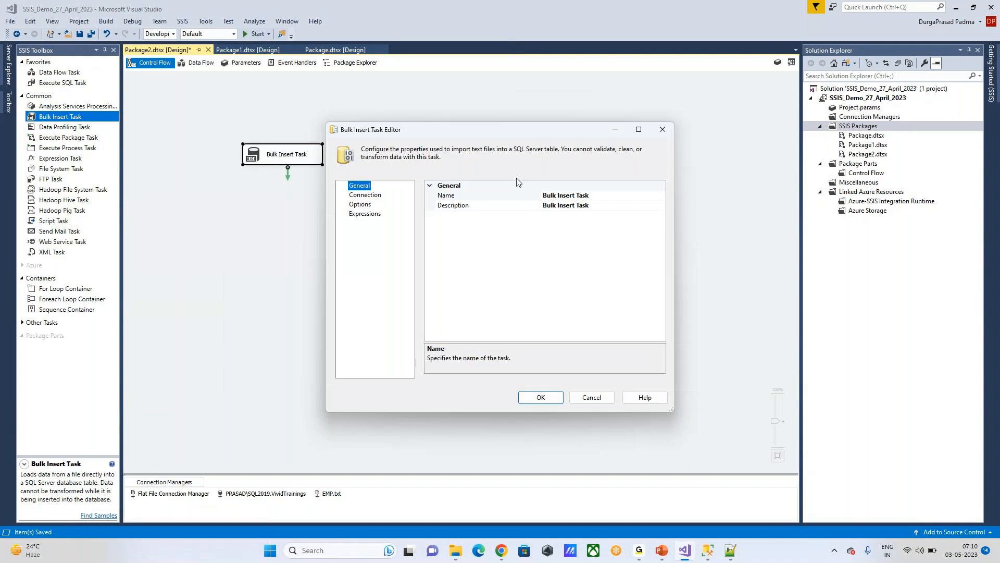
left_click(368, 196)
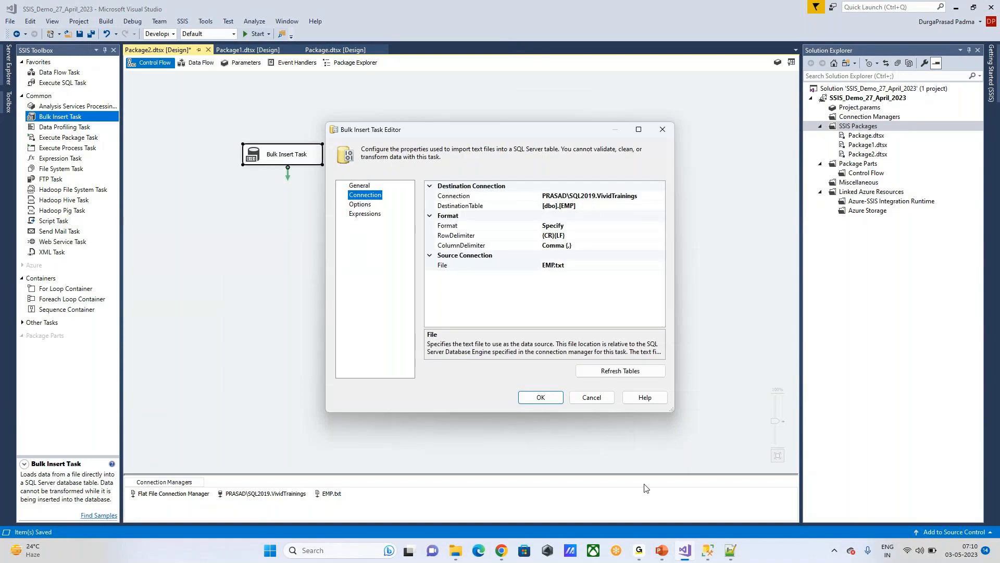
left_click(706, 549)
left_click_drag(264, 149, 320, 147)
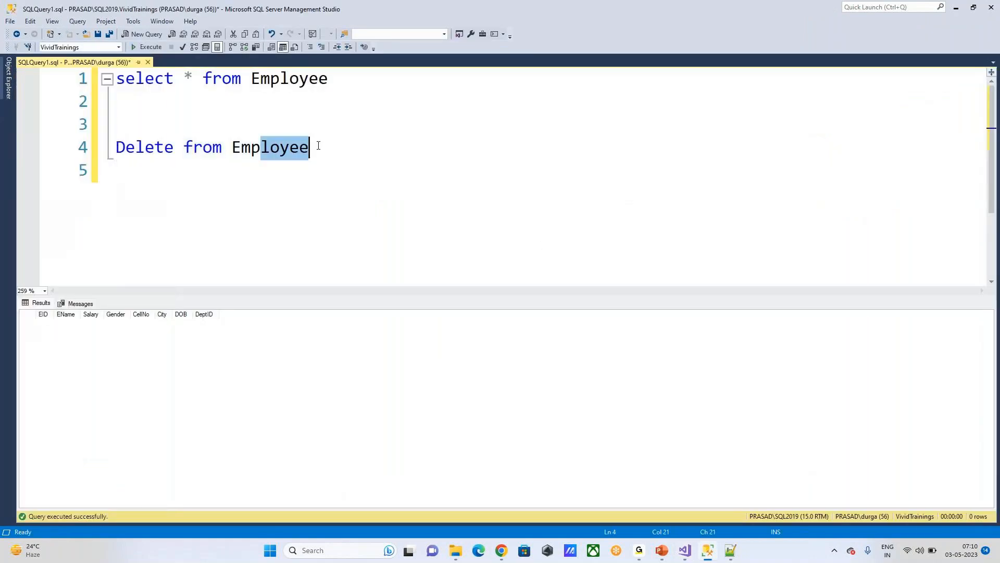
Step: Change line 1 to select * from Emp and execute it
left_click_drag(276, 80, 353, 80)
key("BackSpace")
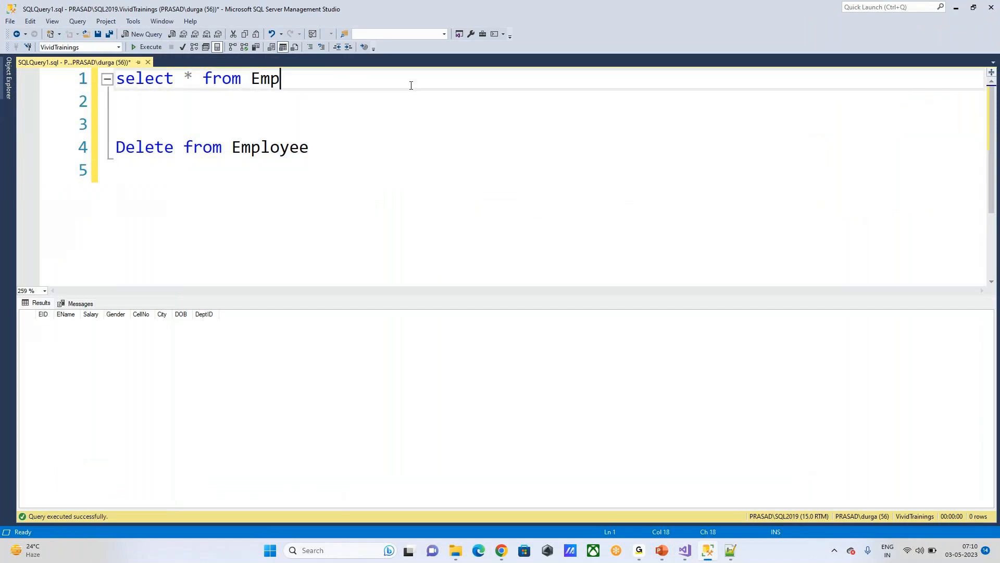
key("shift+Home")
left_click(140, 48)
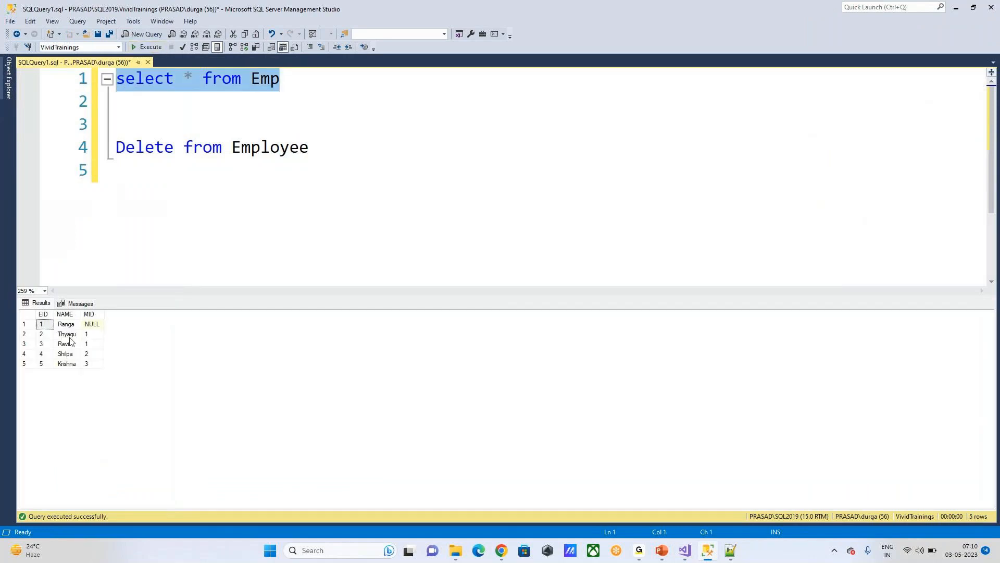
Step: Inspect the EID, MID and NAME values in the five result rows
left_click(40, 324)
left_click(90, 315)
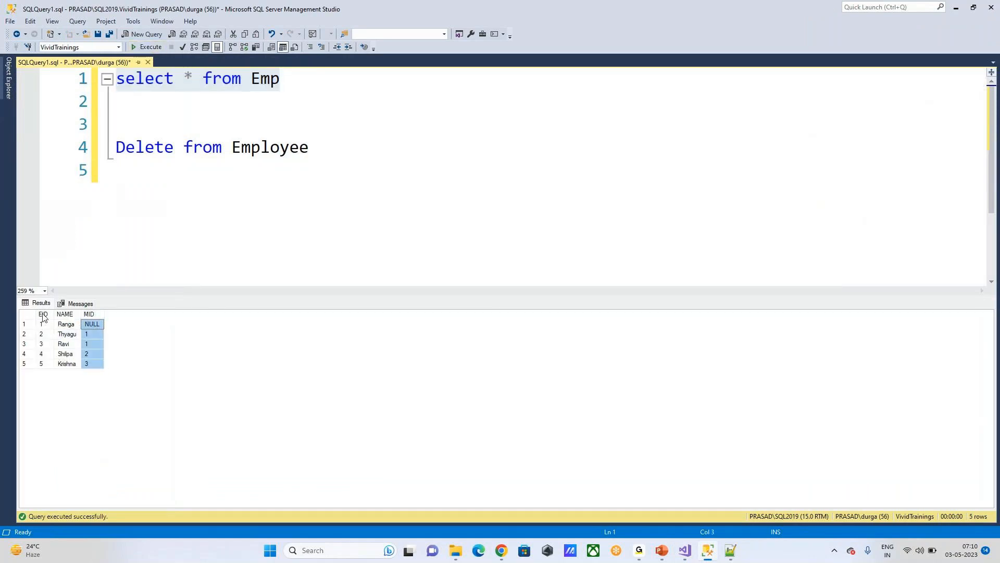
left_click(43, 314)
left_click(93, 334)
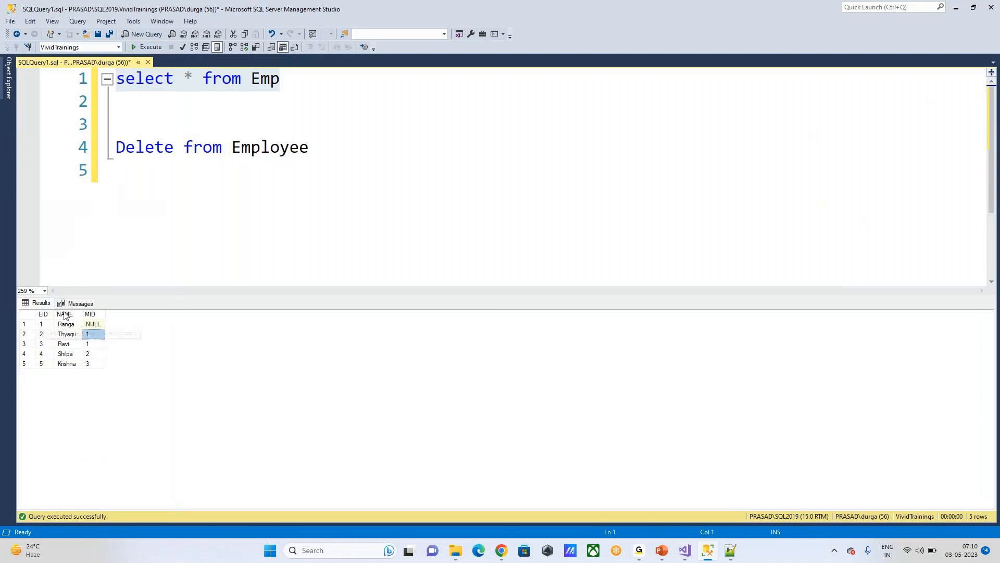
left_click(65, 314)
left_click(93, 353)
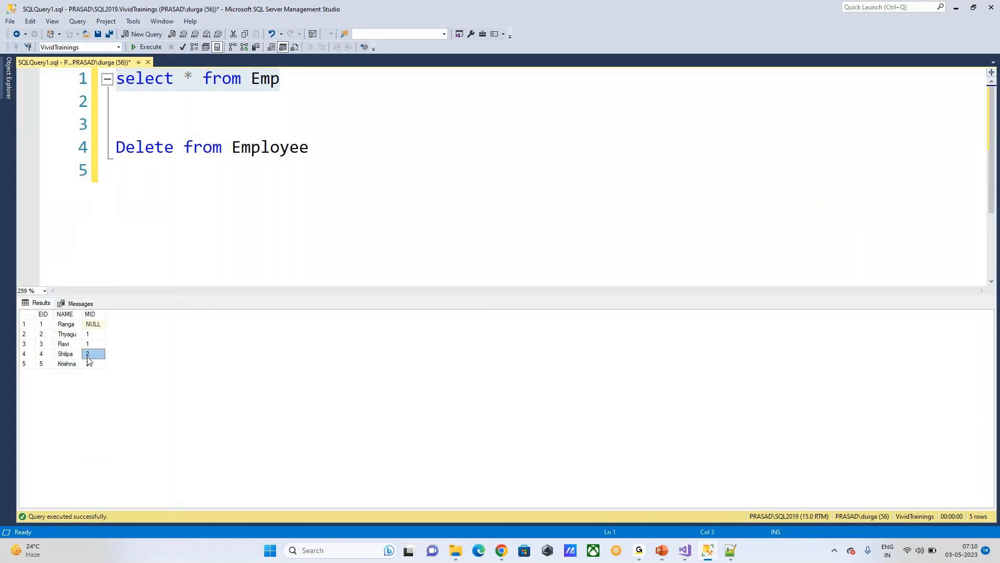
Step: Reselect the line 1 query, then return to Visual Studio's Bulk Insert Task Editor
left_click(377, 135)
left_click(284, 85)
key("shift+Home")
left_click(448, 234)
left_click(686, 550)
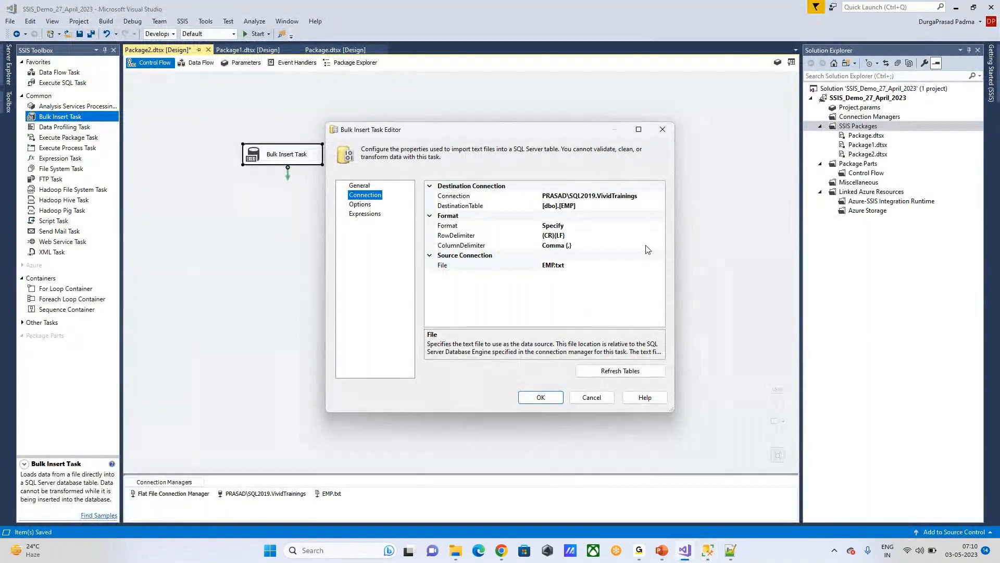
Step: Close the Bulk Insert Task Editor and shift the task slightly down and right
key("Return")
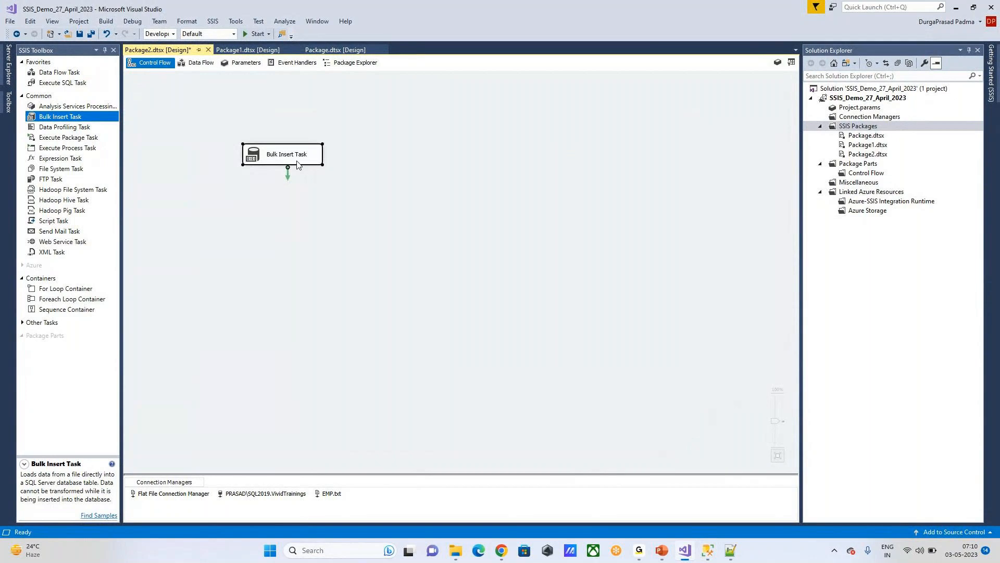
left_click_drag(298, 163, 337, 179)
left_click(473, 167)
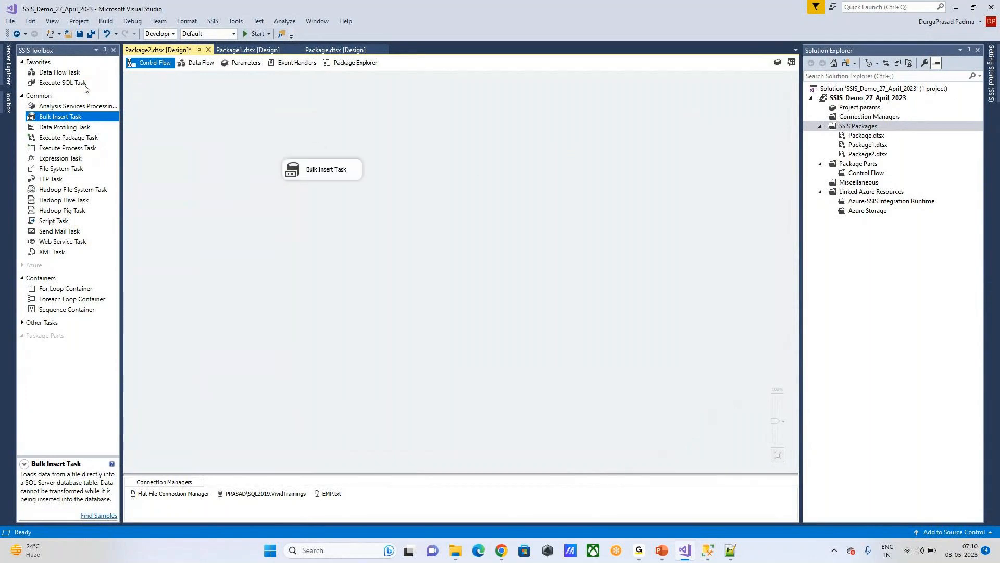
mouse_move(63, 74)
left_mouse_down()
mouse_move(269, 111)
mouse_move(71, 80)
left_mouse_up()
Step: Inspect Package1's data flow with its Excel Source and SQL Server Destination
left_click(248, 49)
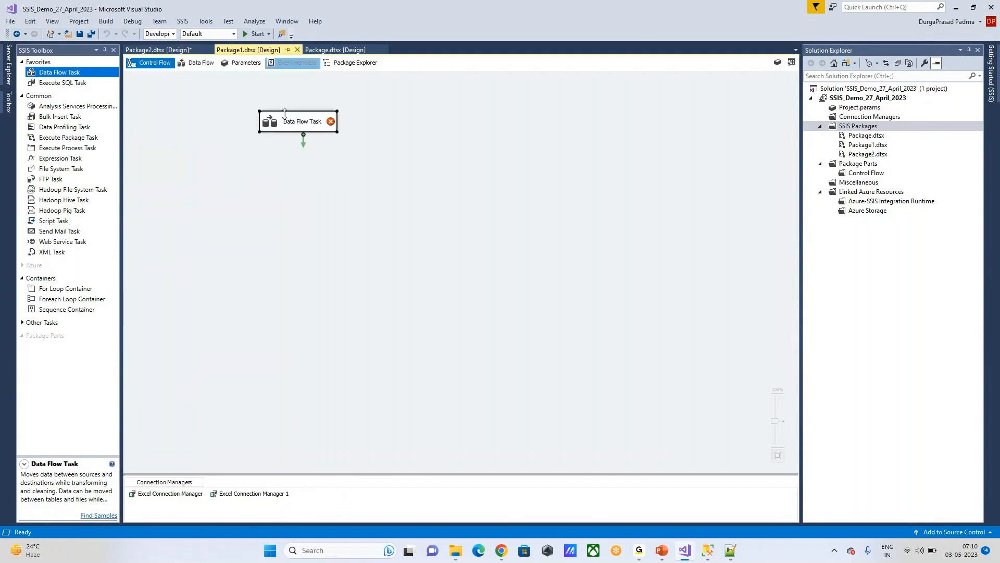
double_click(284, 125)
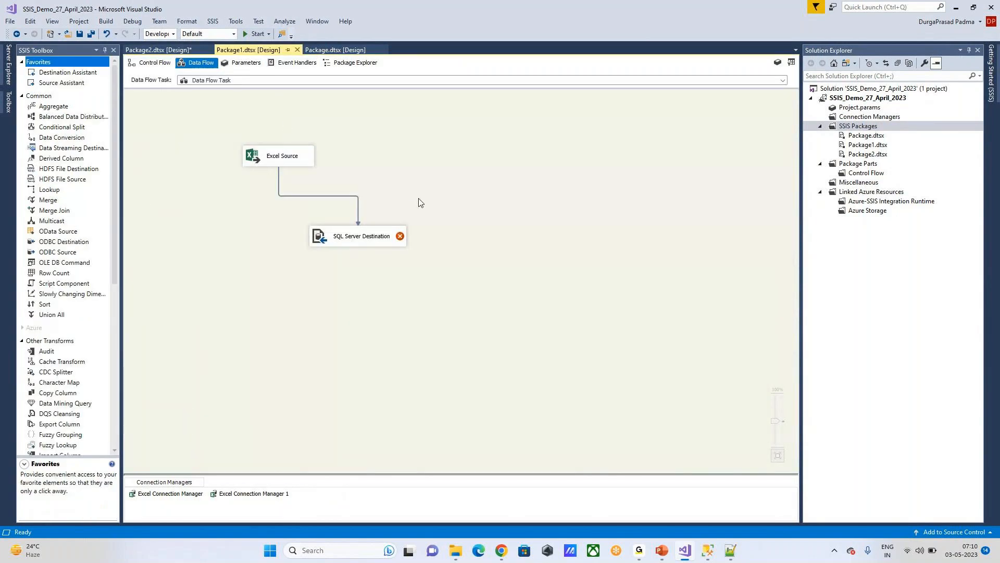
left_click(282, 155)
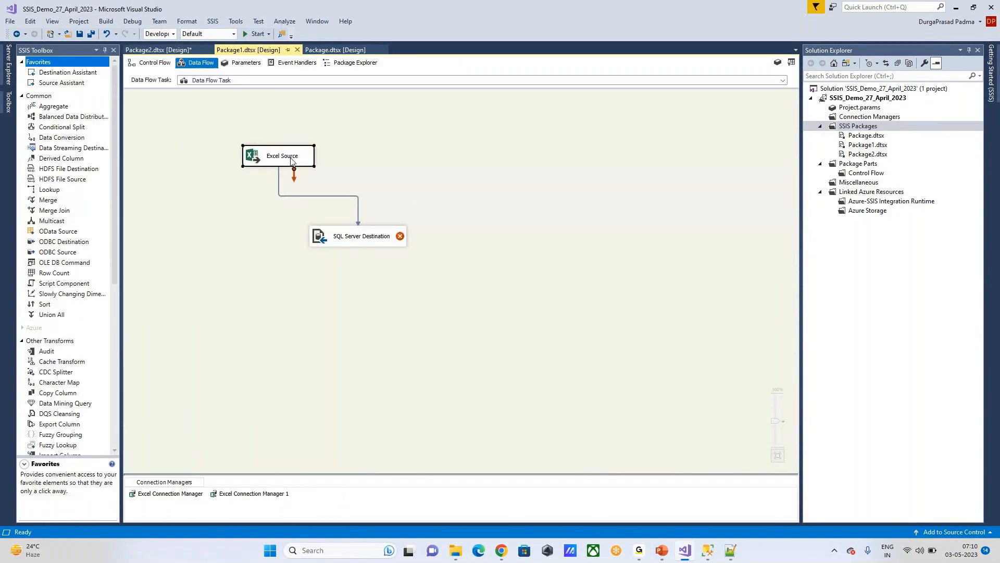
left_click(342, 243)
left_click(470, 189)
Step: Back in Package2, reopen the Bulk Insert Task Editor
left_click(173, 50)
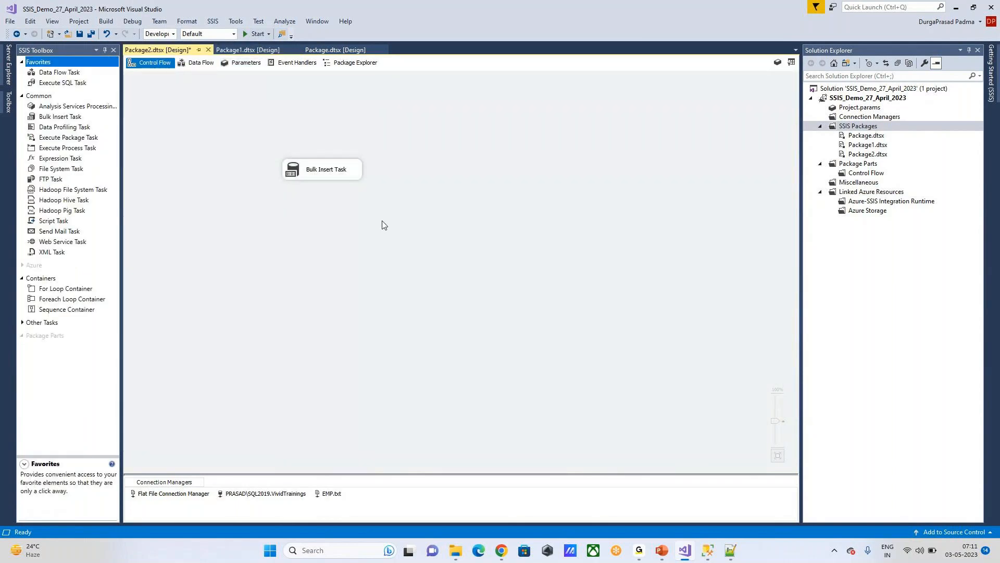
left_click(308, 166)
double_click(308, 166)
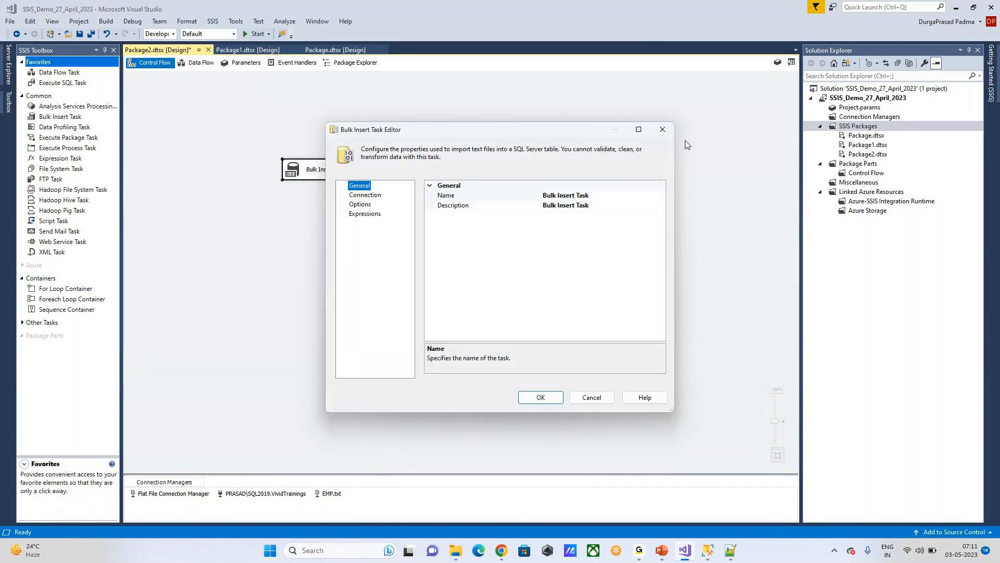
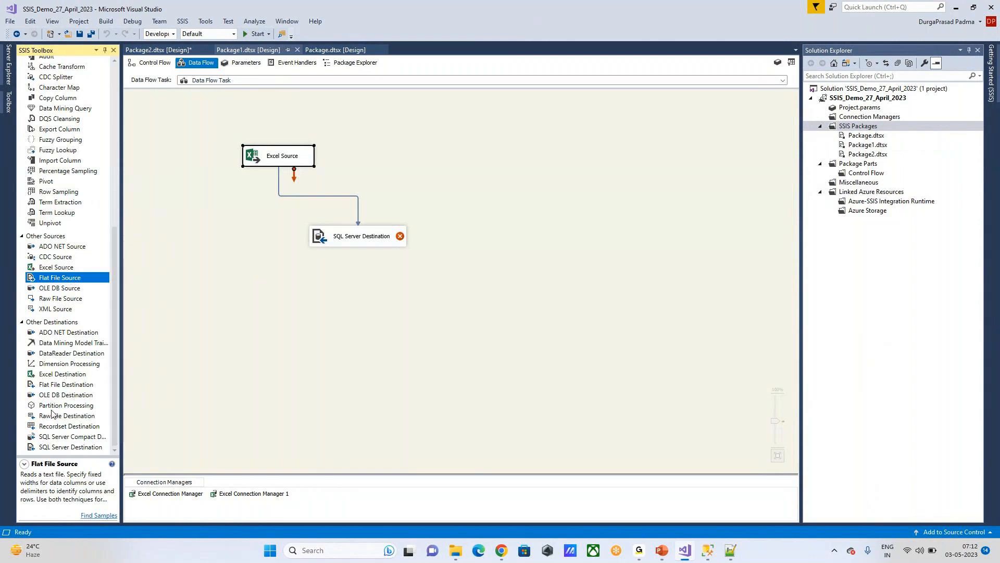
Step: Read the SSIS Toolbox descriptions of Excel Destination and Raw File Destination
left_click(65, 375)
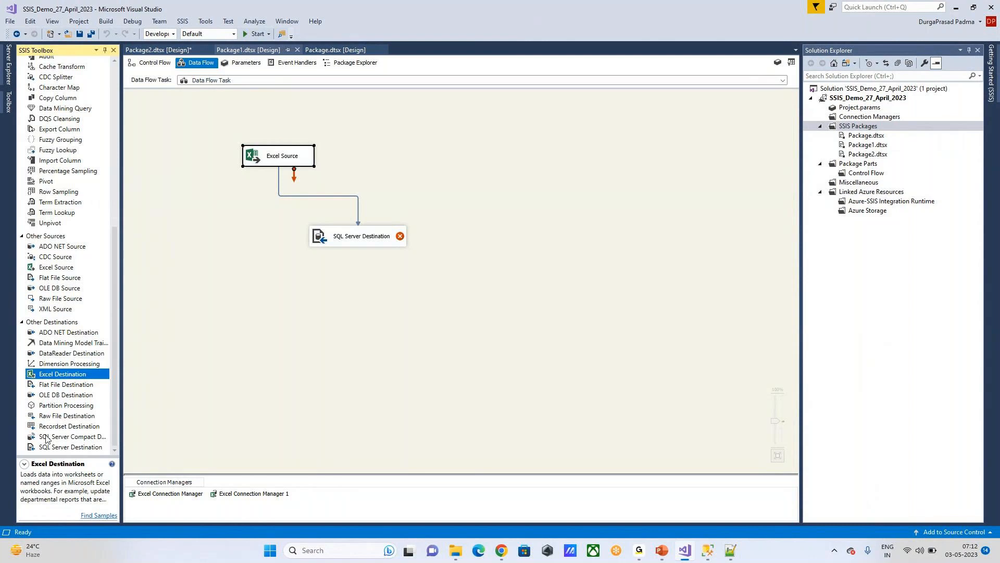
left_click(60, 416)
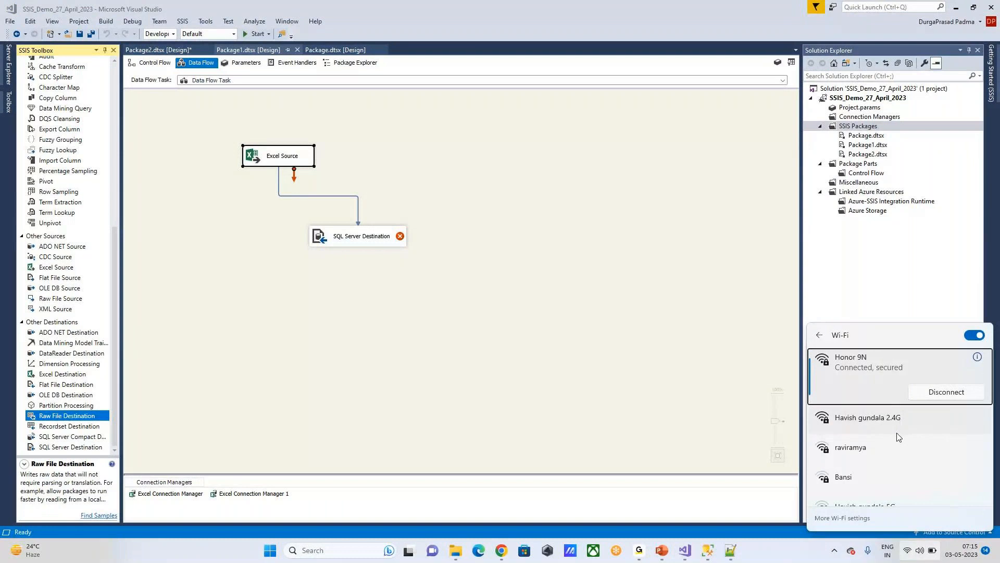
Step: Close the Wi-Fi network list and bring up the PowerPoint window previews
left_click(778, 493)
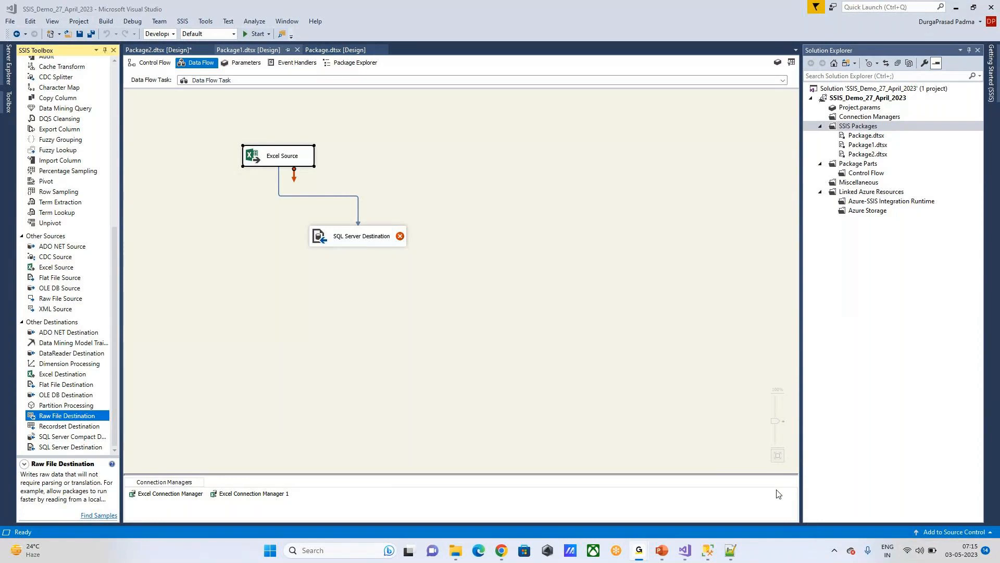
mouse_move(662, 558)
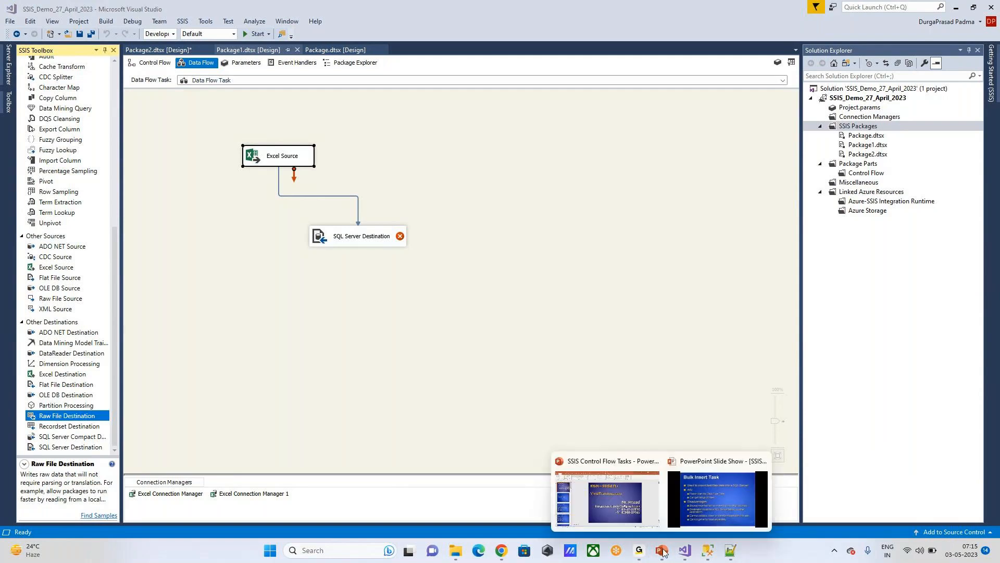
Step: Review the Flat File Source, Excel Destination and Raw File Destination descriptions, then show Package2's control flow
left_click(411, 285)
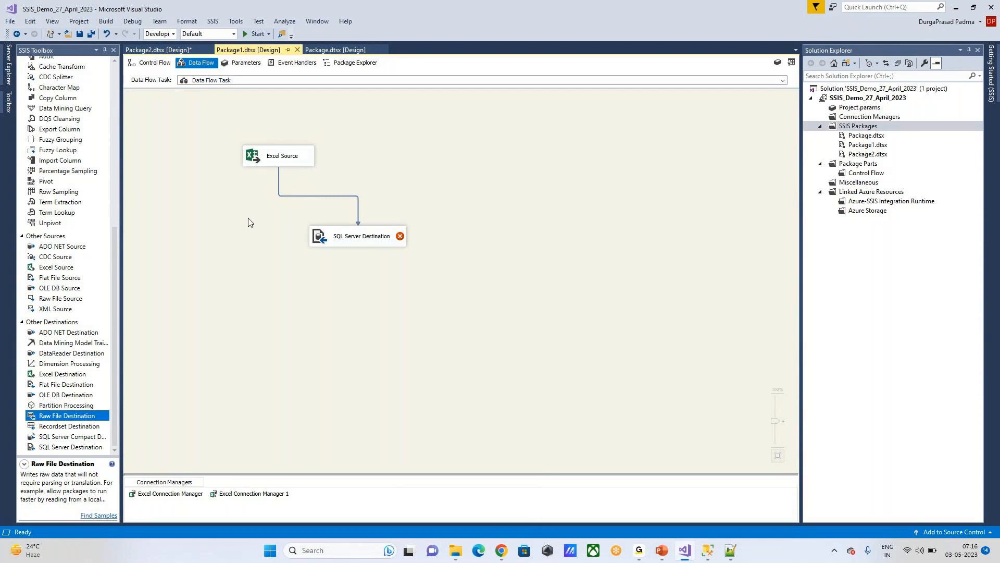
left_click(55, 280)
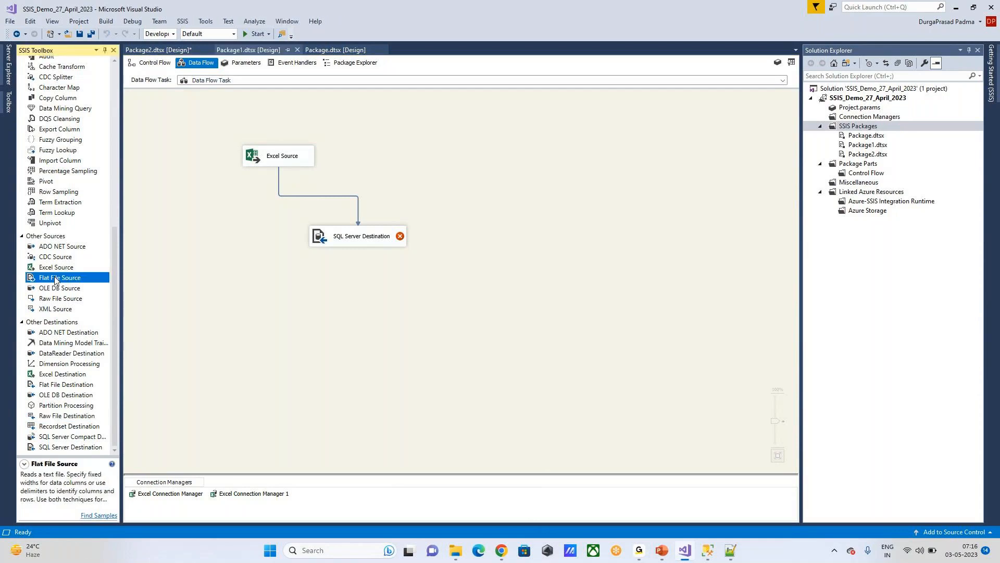
left_click(61, 376)
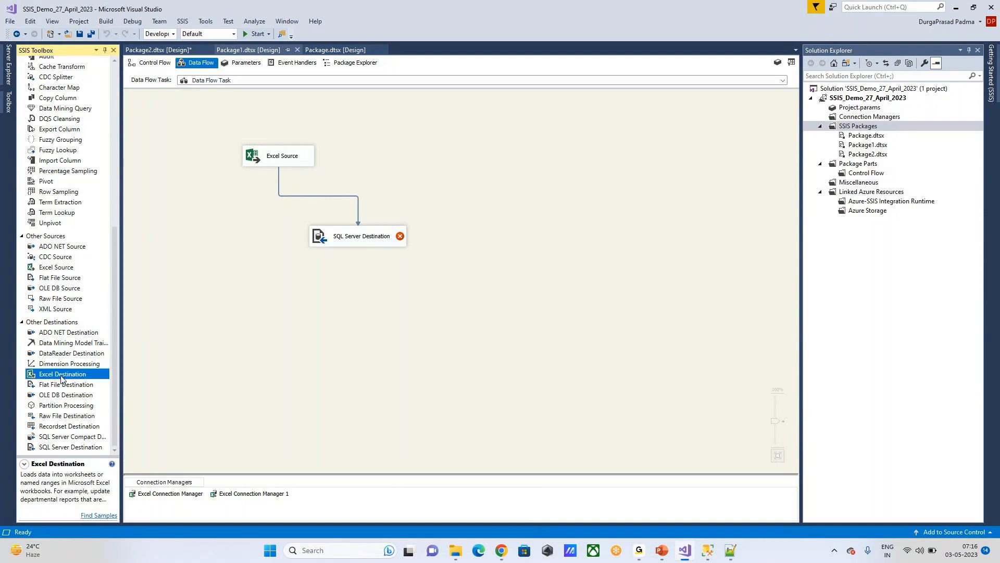
left_click(54, 416)
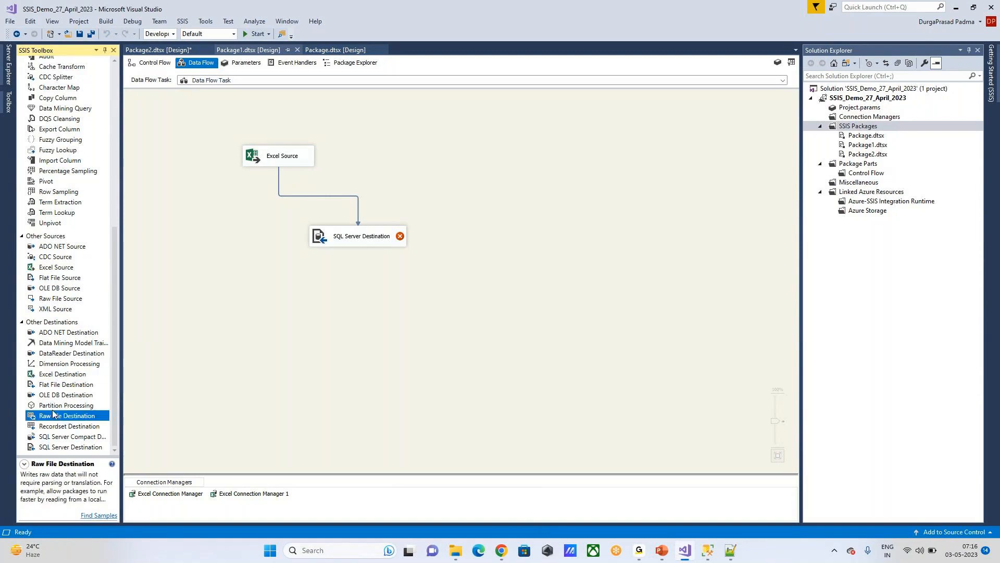
left_click(149, 50)
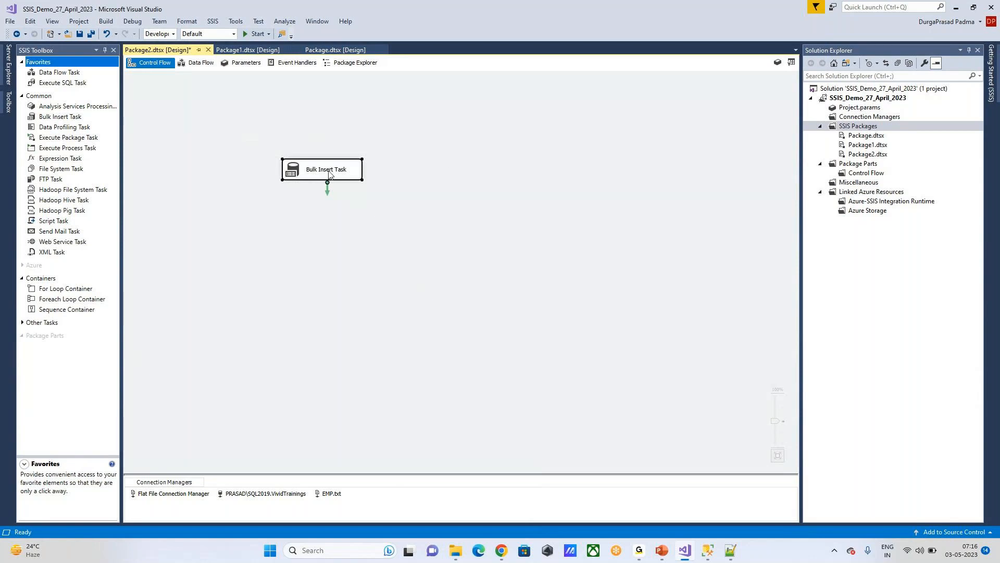
Step: Deselect the Bulk Insert Task and return to Package1's data flow
left_click(455, 198)
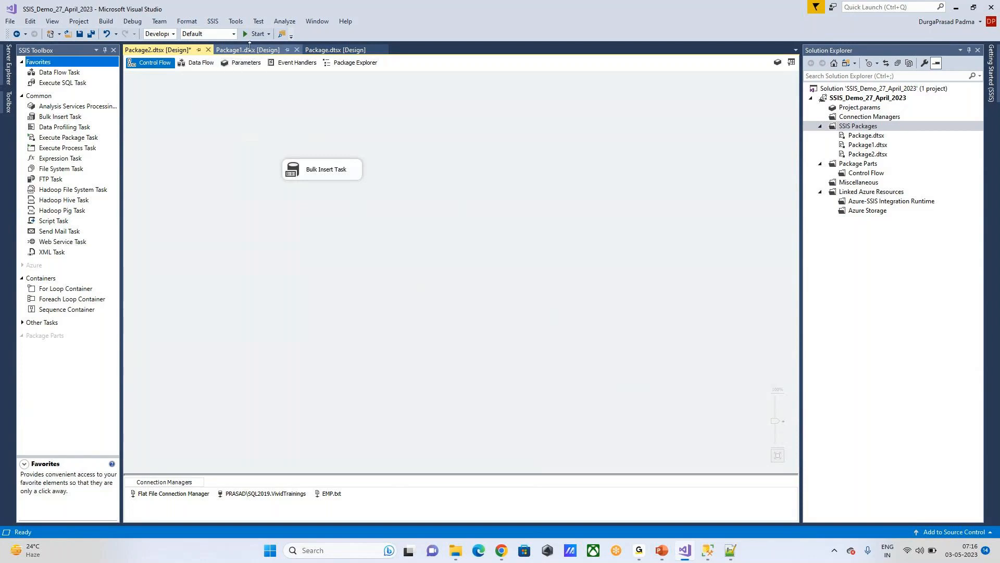
left_click(249, 49)
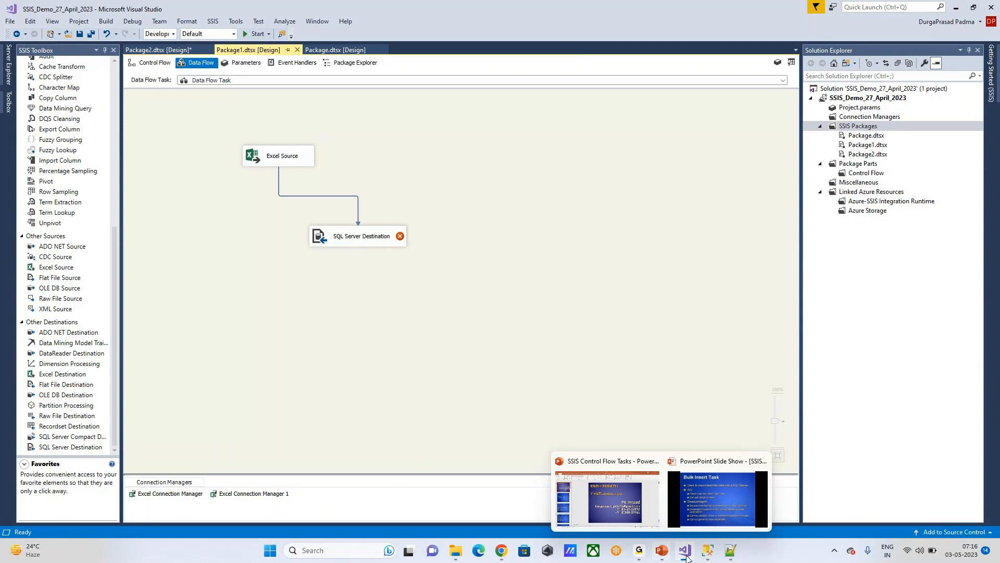
mouse_move(637, 551)
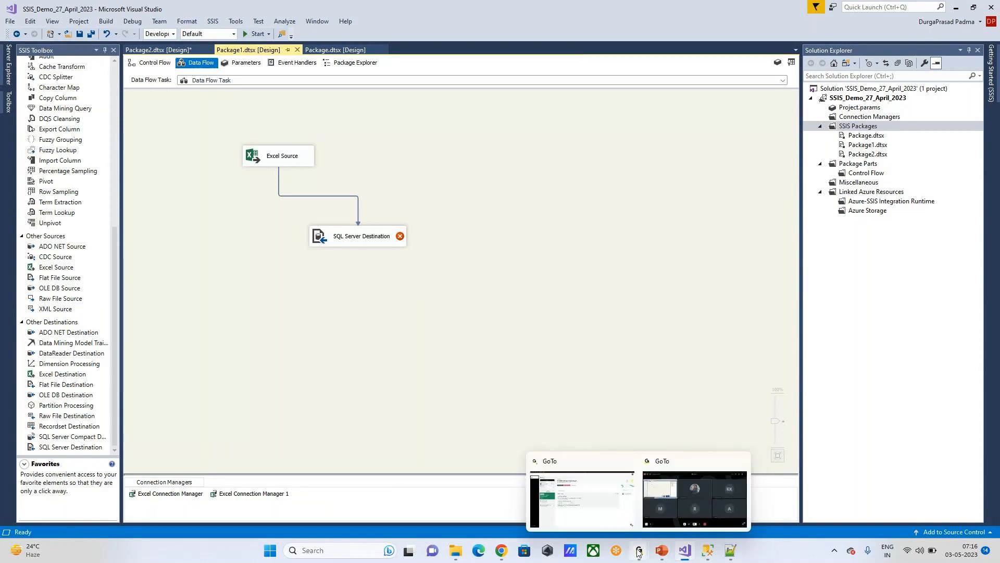
left_click(676, 507)
mouse_move(687, 553)
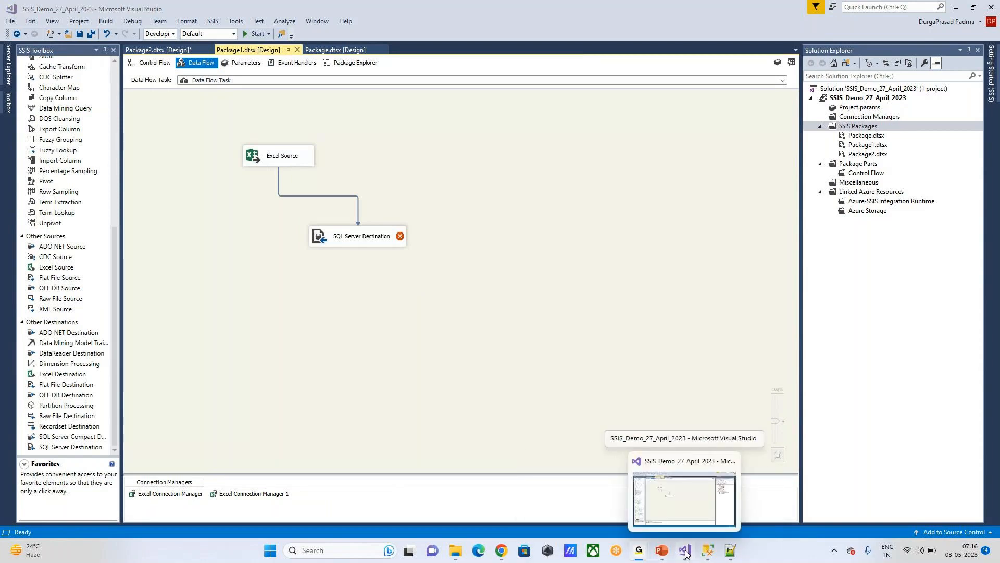
left_click(686, 553)
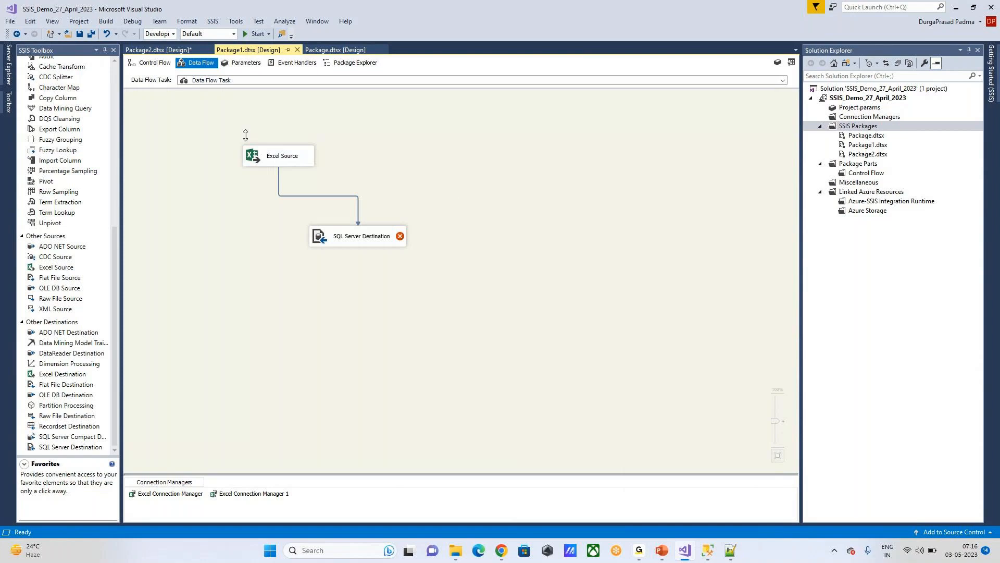
Step: Open the Bulk Insert Task Editor for Package2's Bulk Insert Task
left_click(152, 48)
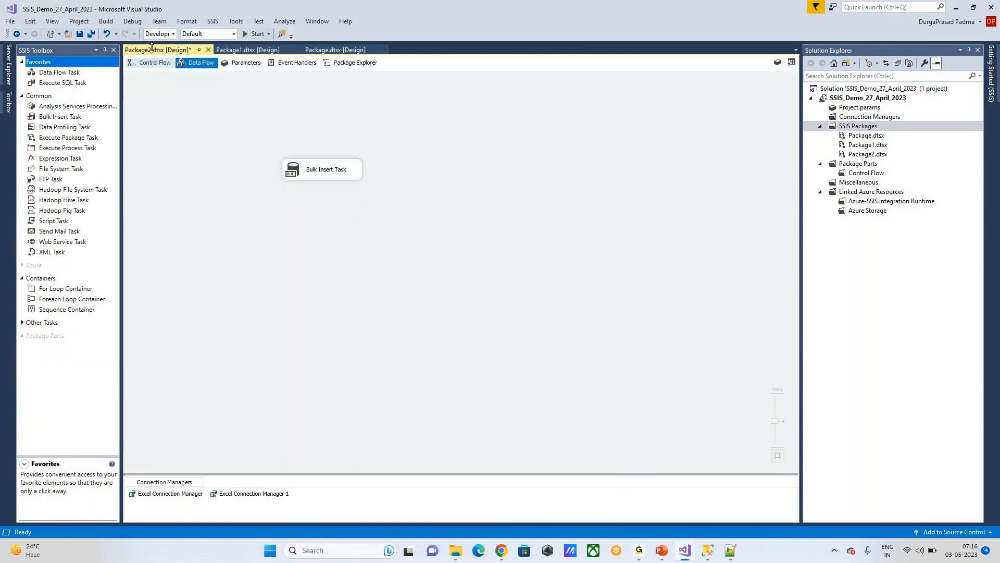
left_click(360, 176)
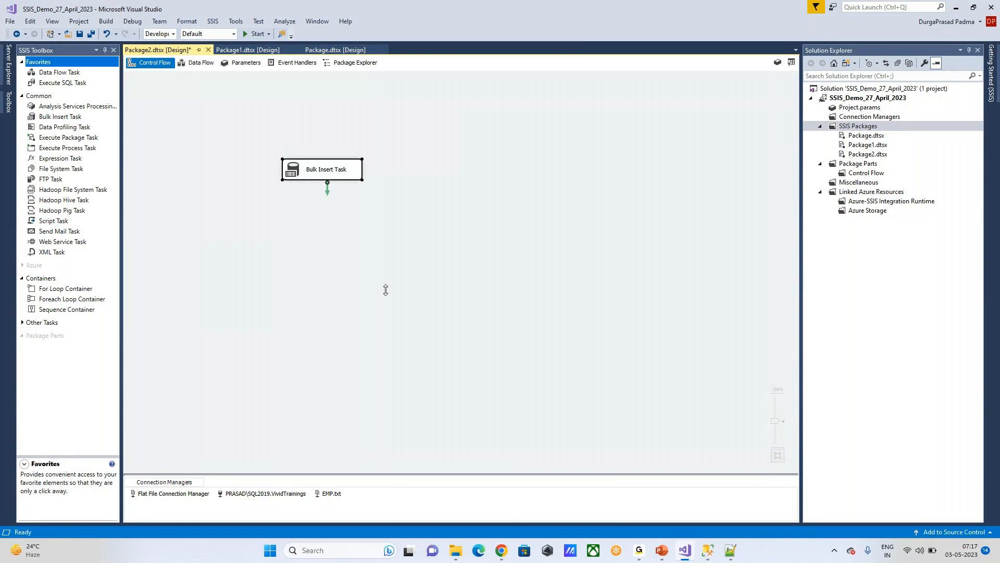
double_click(343, 169)
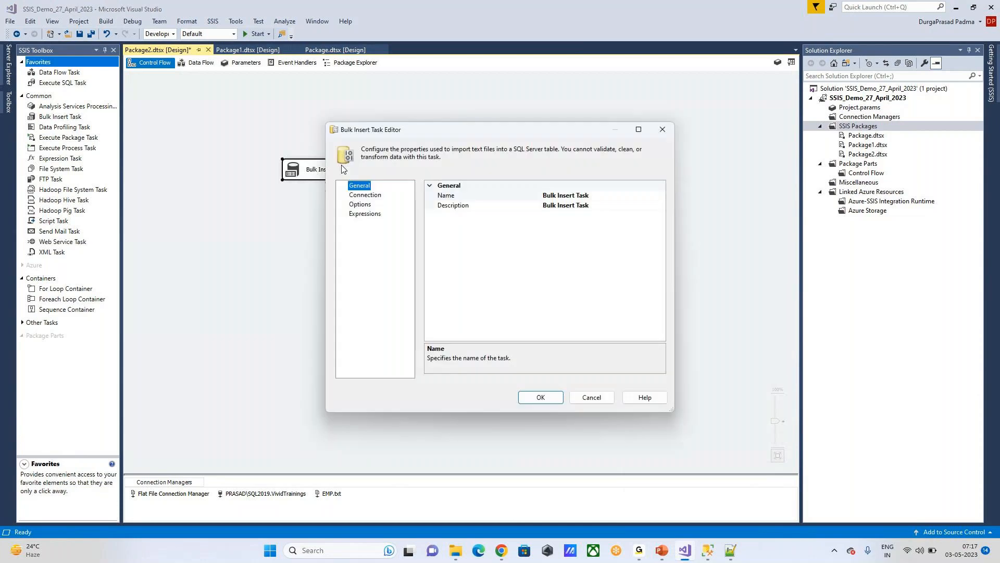
Step: Review the Bulk Insert options BatchSize 5000, LastRow 0 and FirstRow 2, then cancel the editor
left_click(365, 195)
left_click(360, 204)
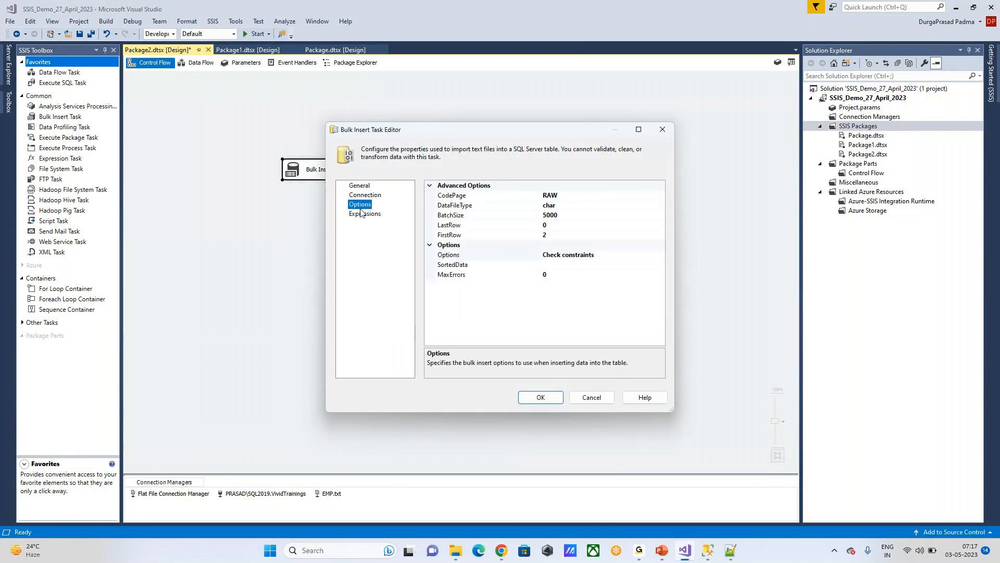
left_click(572, 215)
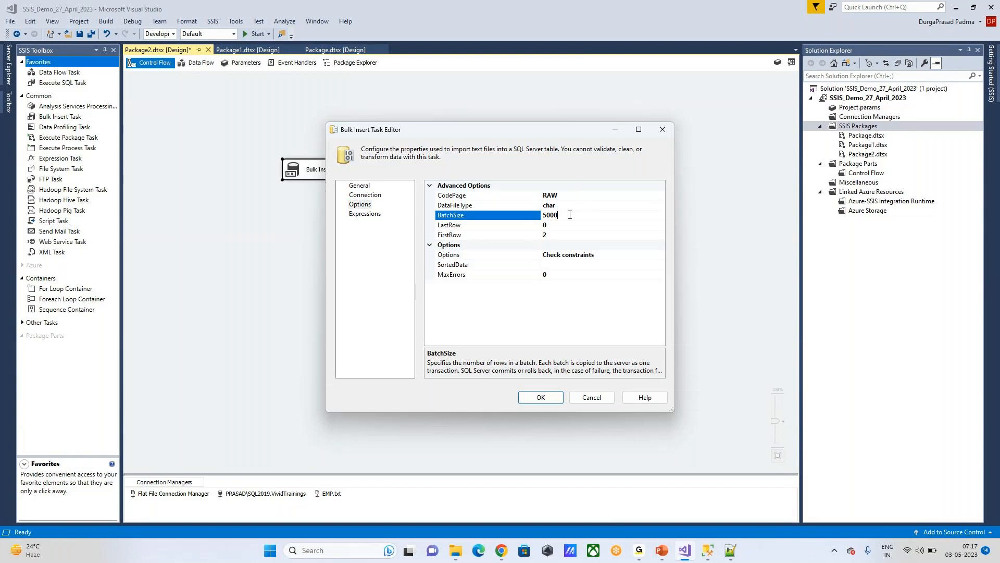
left_click_drag(570, 214, 532, 213)
left_click(571, 218)
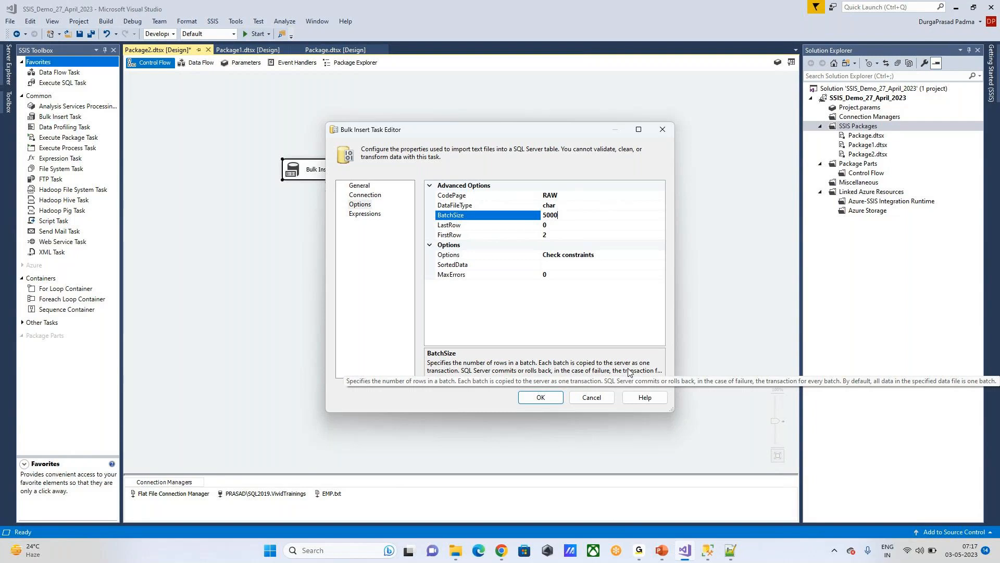
left_click(569, 225)
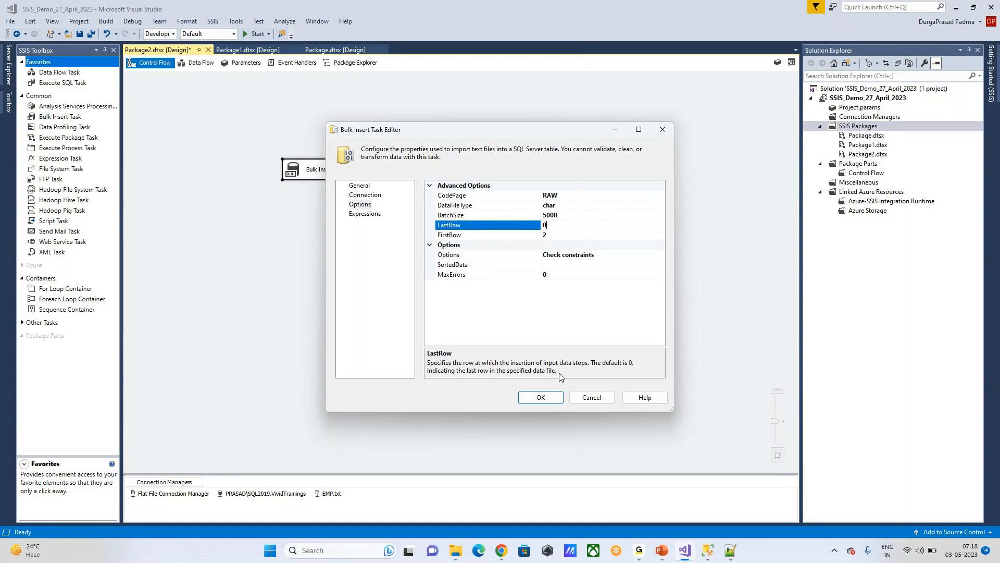
left_click(581, 237)
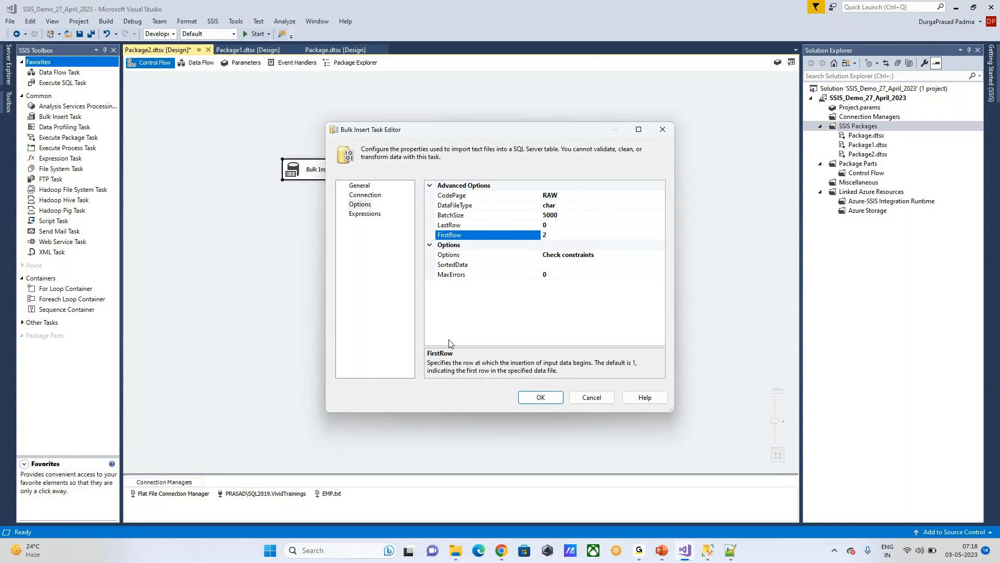
left_click(592, 397)
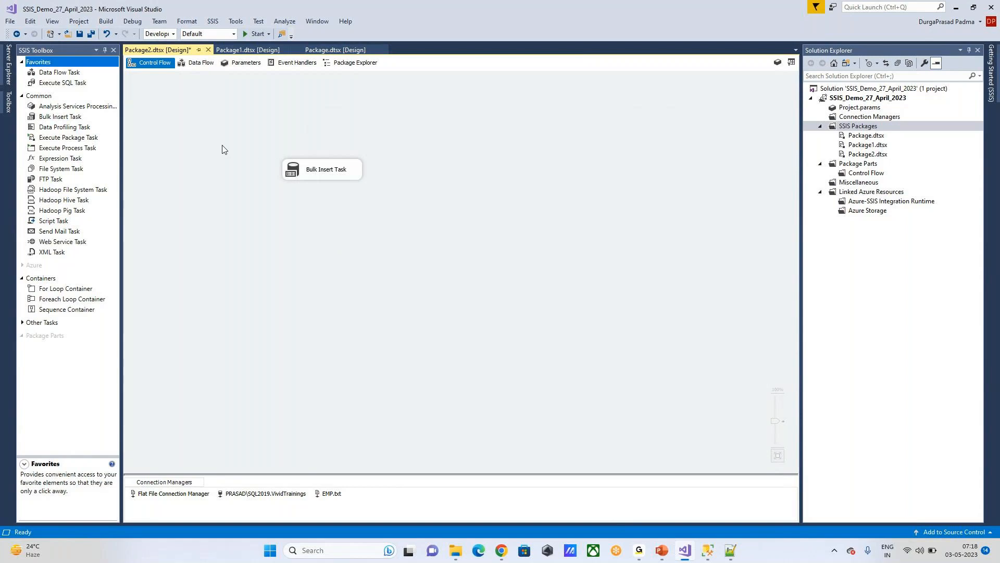
Step: In Package1's data flow, move the SQL Server Destination lower and the Excel Source up-left
left_click(243, 51)
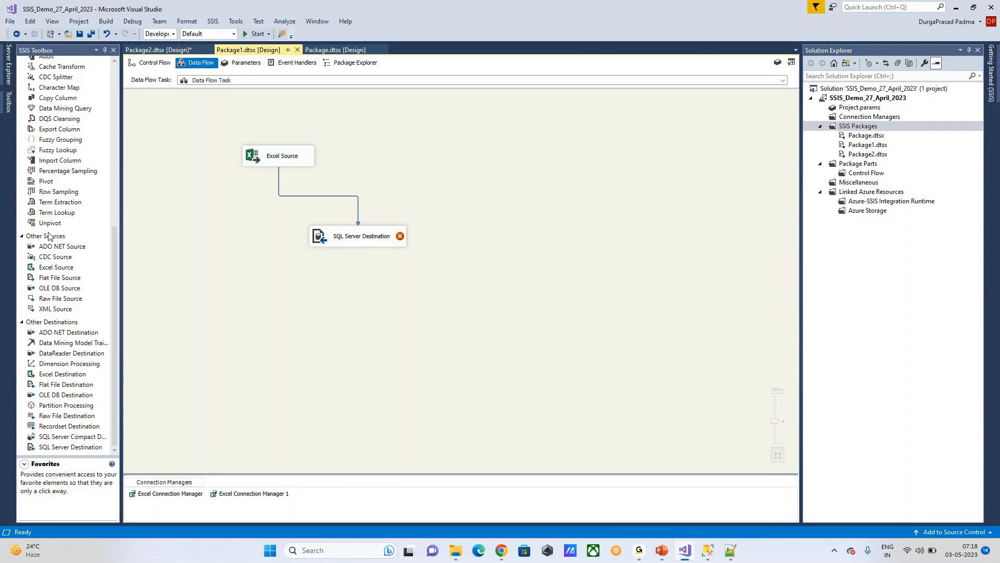
scroll(63, 234, "up", 10)
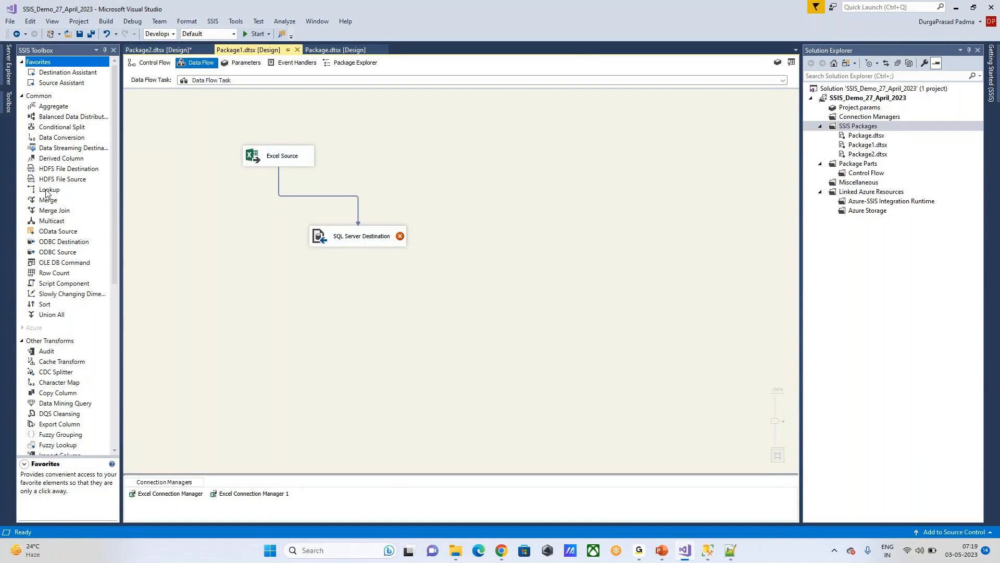
left_click_drag(350, 235, 323, 303)
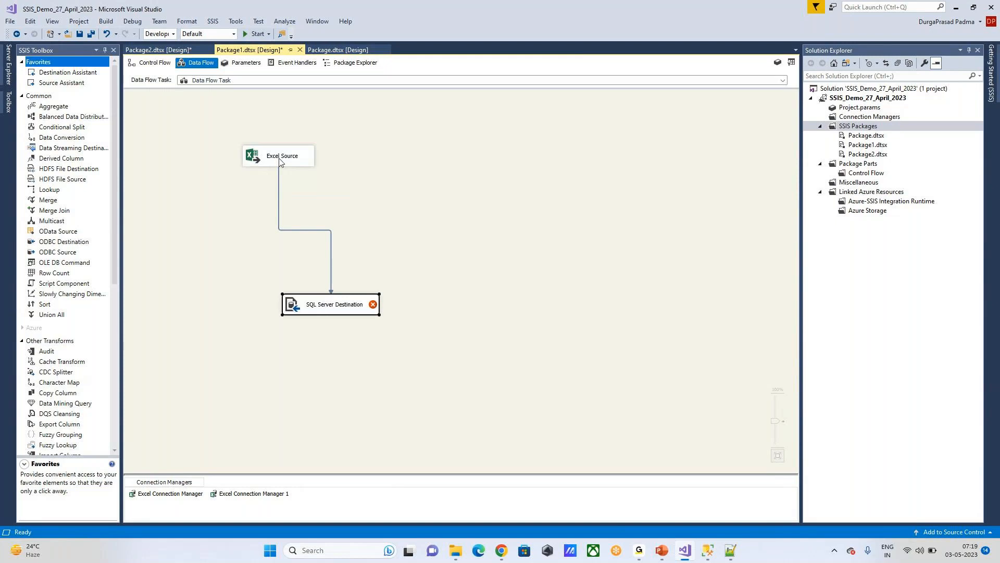
left_click_drag(277, 159, 233, 136)
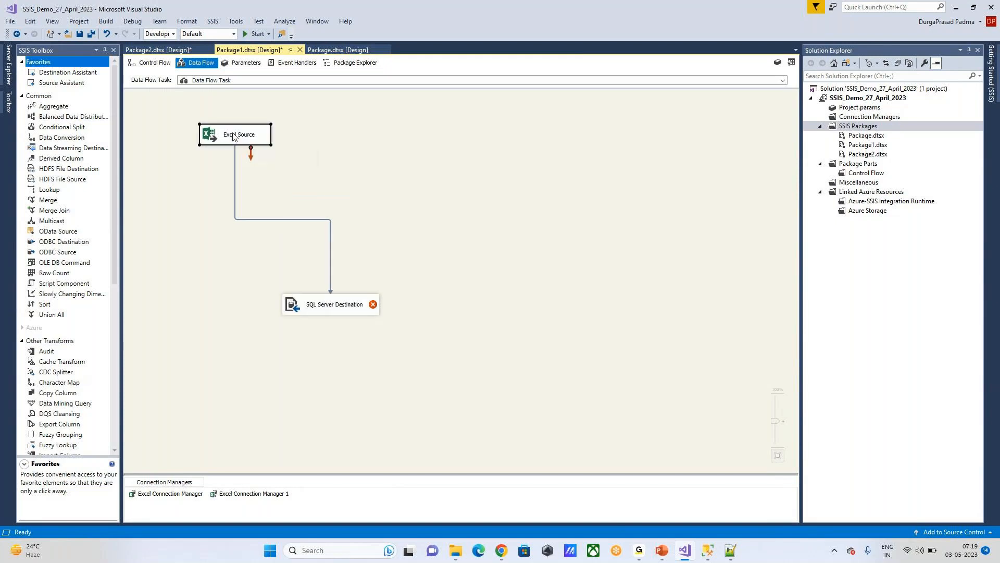
Step: Read the toolbox descriptions of Balanced Data Distributor, Data Conversion, Data Streaming Destination and Merge
left_click(49, 117)
left_click(46, 138)
left_click(52, 148)
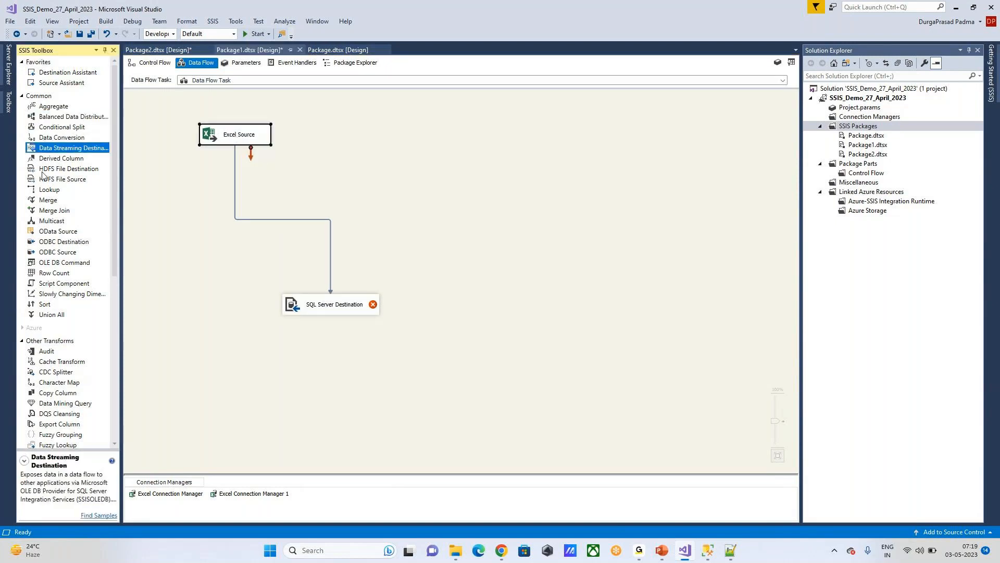
left_click(48, 200)
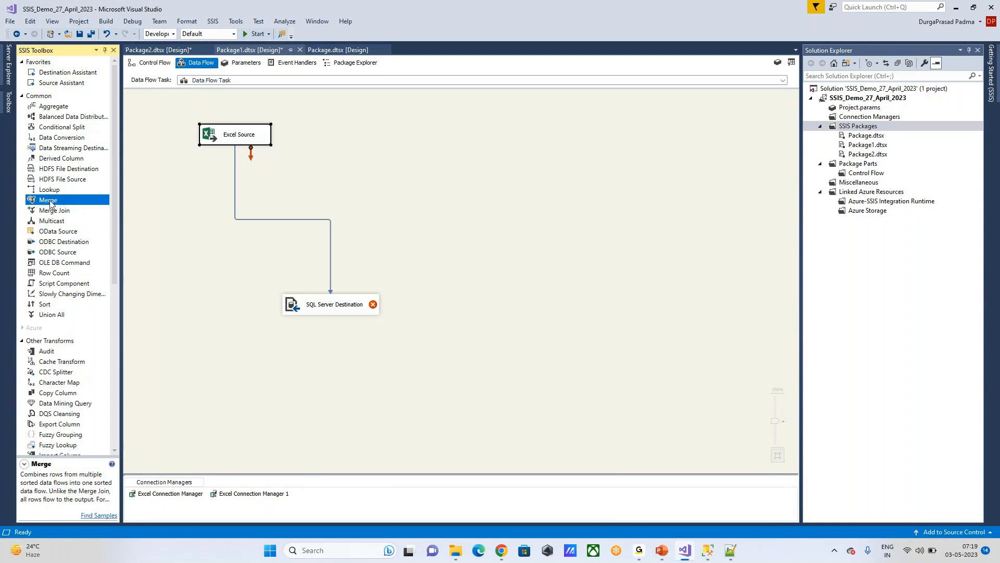
Step: Return to Package2, then advance the PowerPoint slide show to the Data Profiling Task slide
left_click(162, 50)
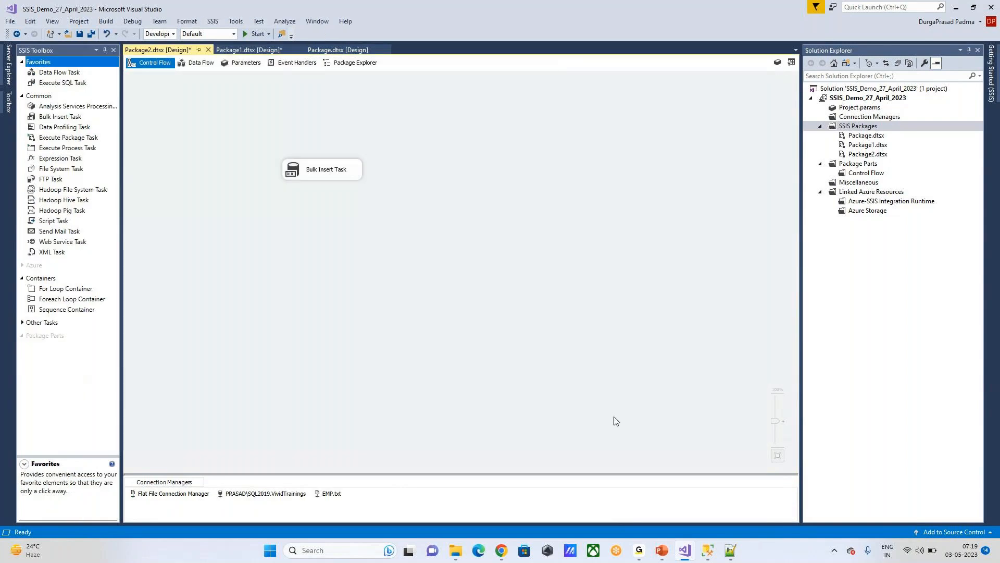
mouse_move(661, 551)
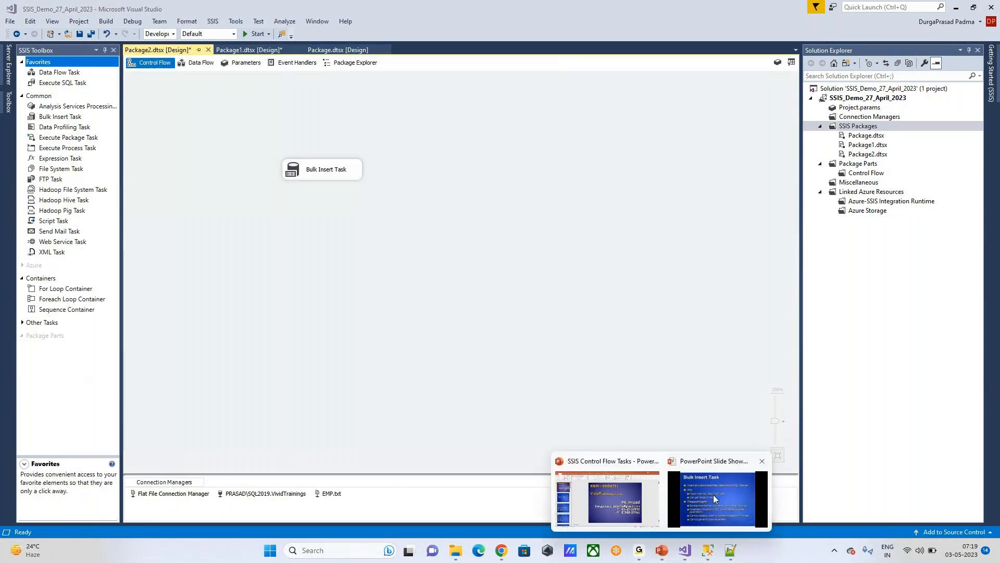
left_click(714, 495)
left_click(432, 266)
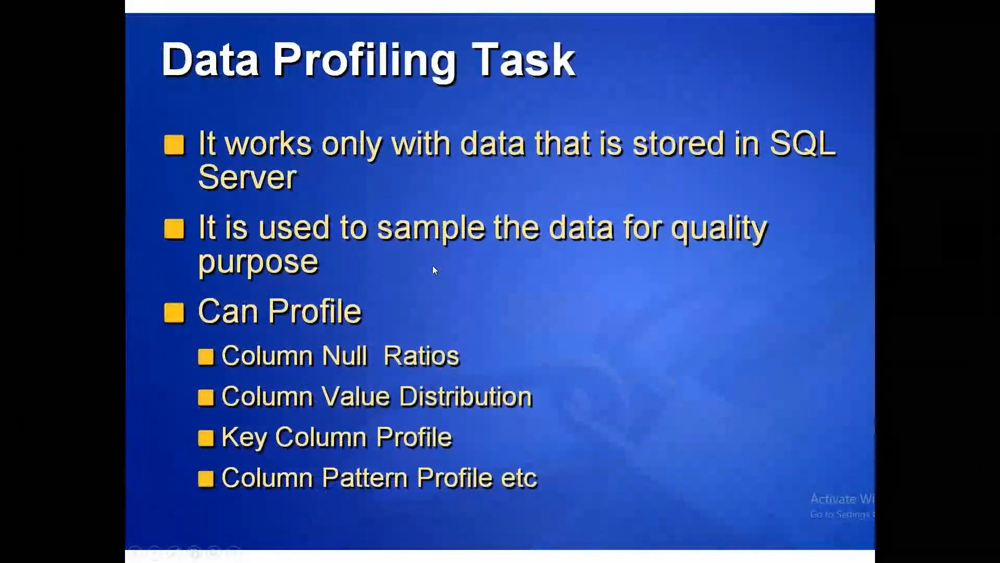